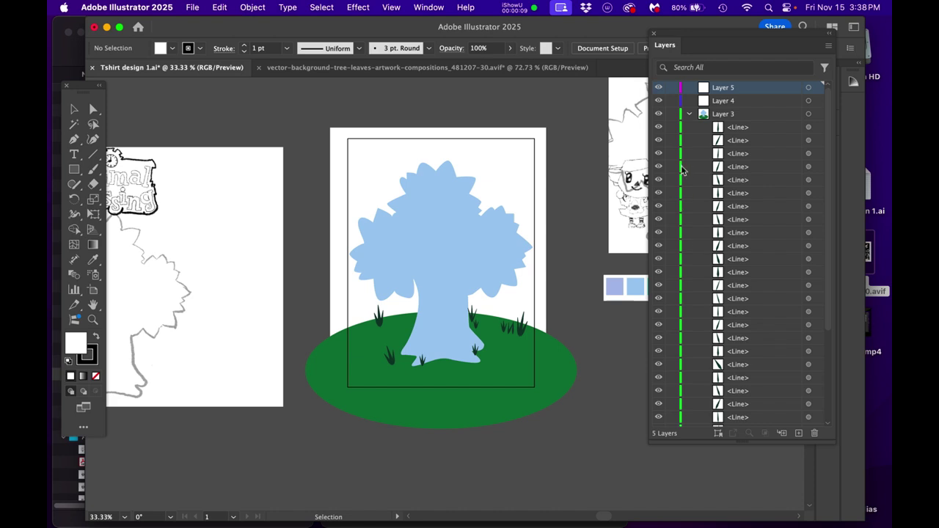
# Hide the tree path, ground ellipse, white rectangle and dark-outlined green tree path in Layer 3, leaving the grass lines on
pyautogui.moveTo(752, 449); pyautogui.dragTo(748, 497)
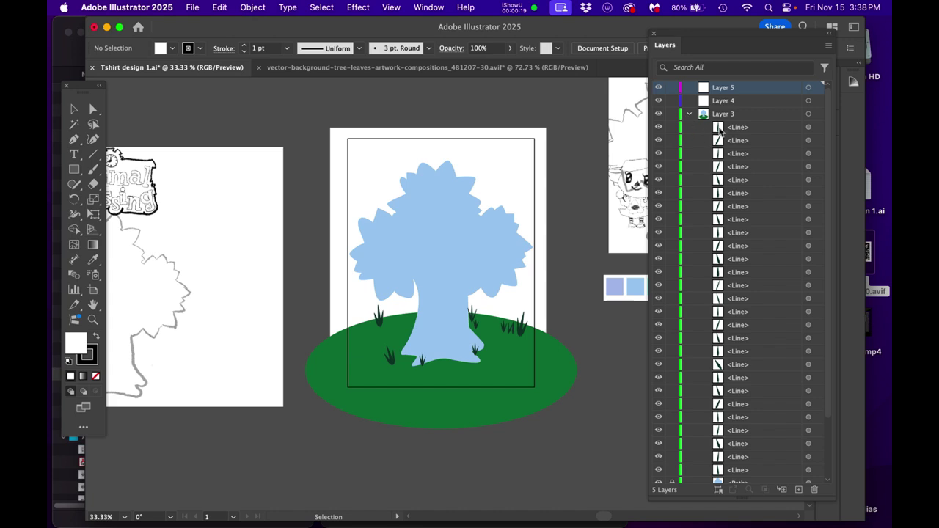
pyautogui.scroll(-10, 731, 220)
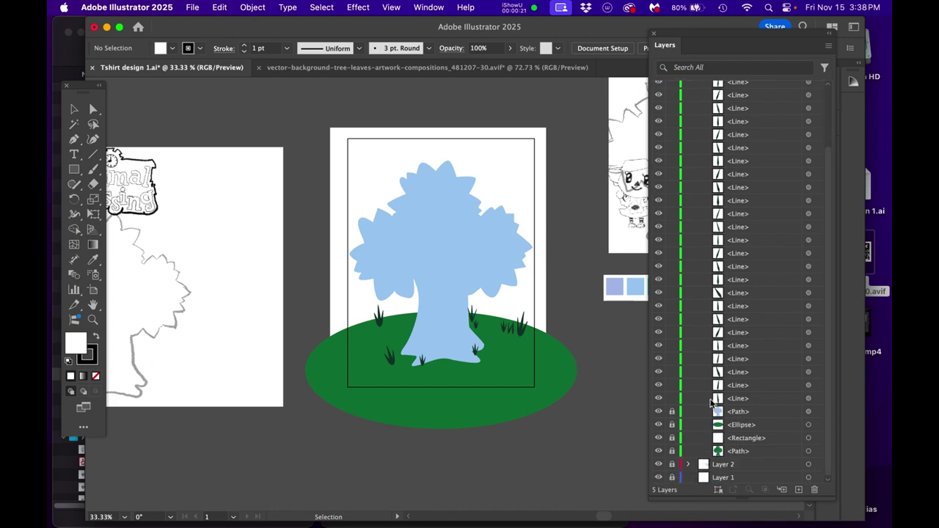
pyautogui.click(658, 411)
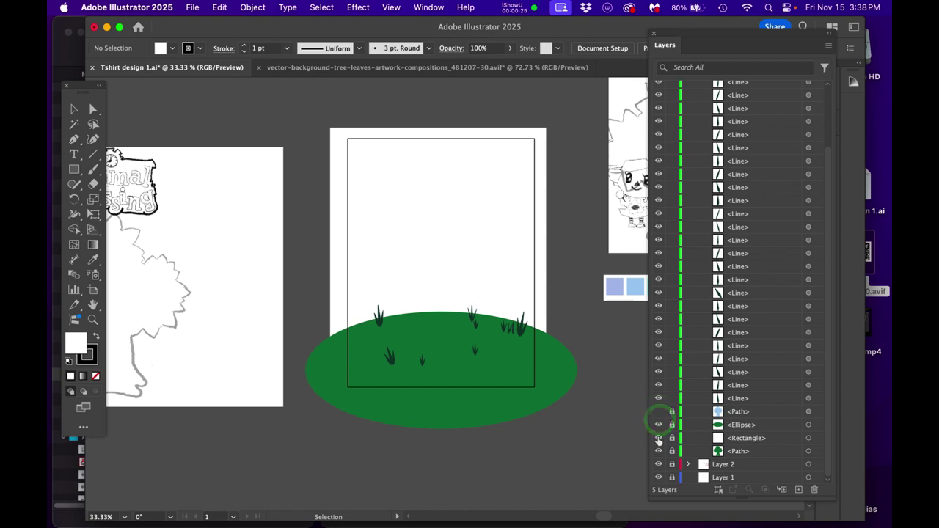
pyautogui.click(658, 438)
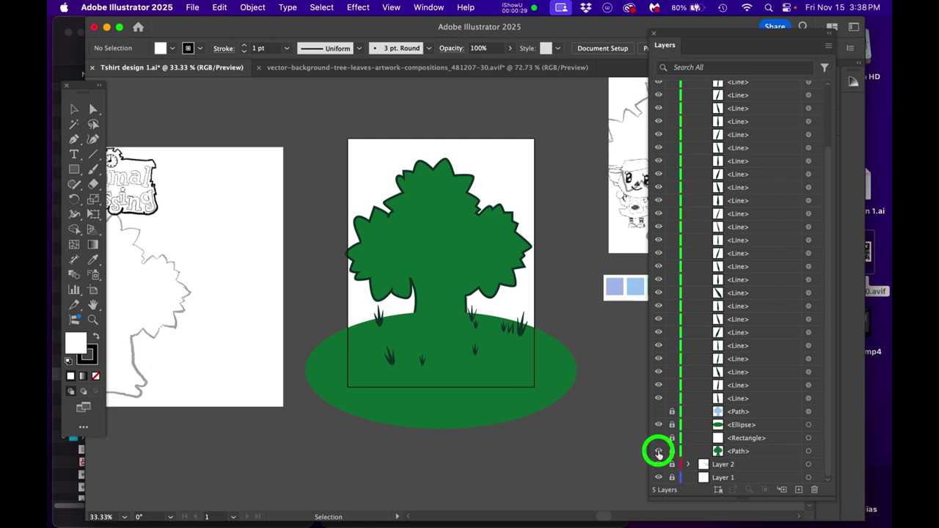
pyautogui.click(658, 451)
pyautogui.click(658, 425)
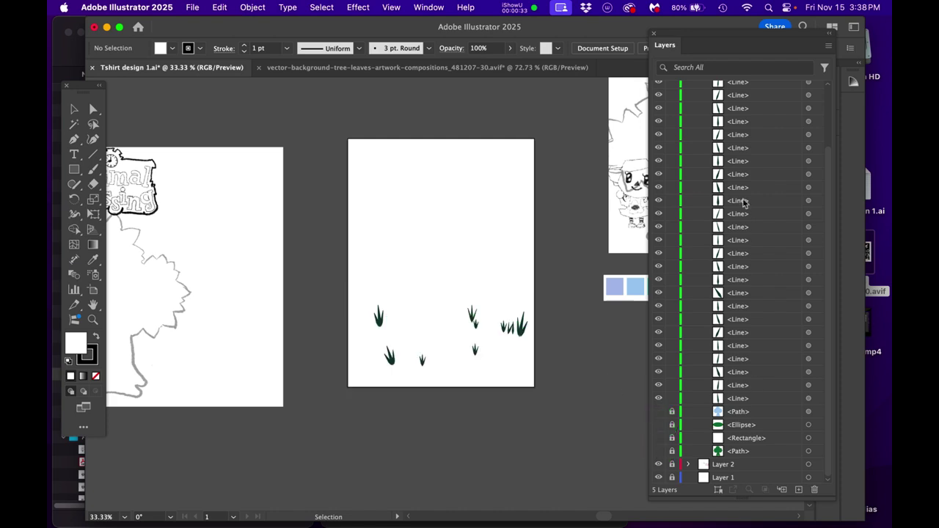
# Try to unite the three blade lines of the upper-left grass tuft with Pathfinder
pyautogui.scroll(5, 732, 255)
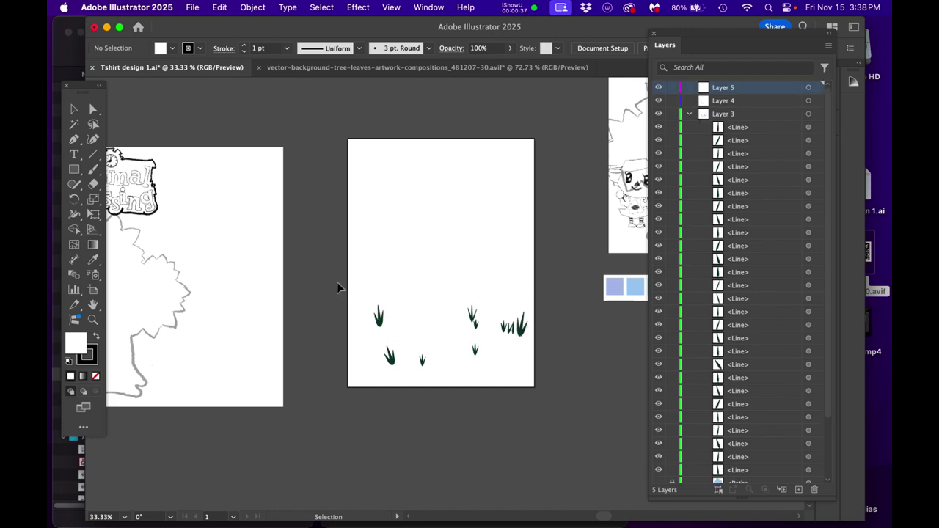
pyautogui.scroll(7, 377, 322)
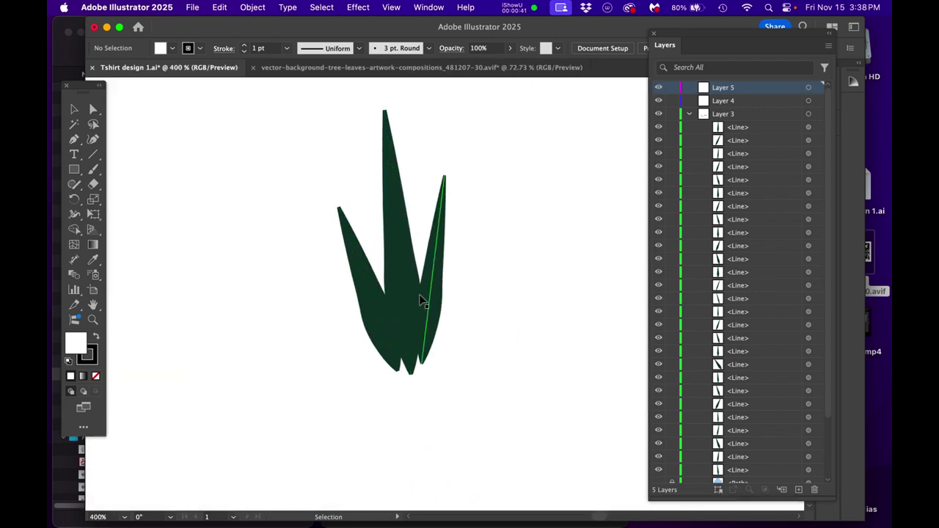
pyautogui.scroll(-2, 415, 319)
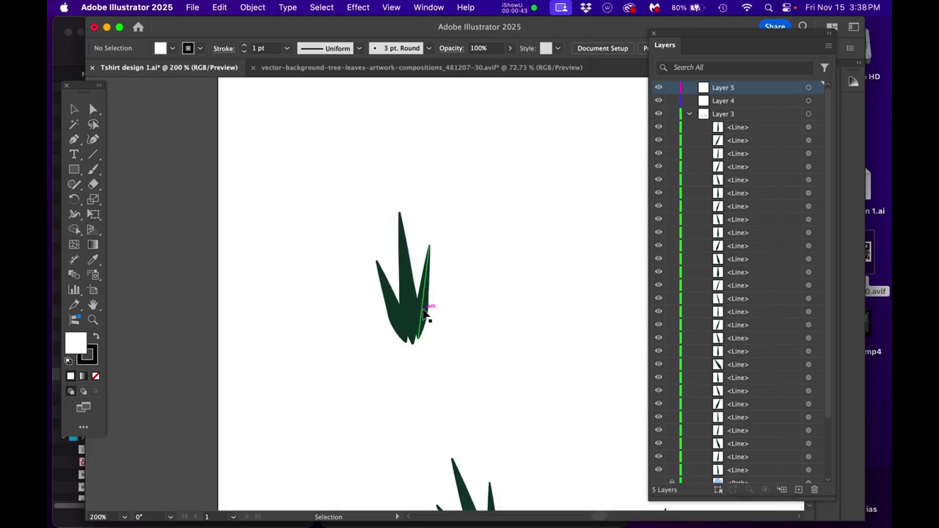
pyautogui.moveTo(459, 304); pyautogui.dragTo(366, 317)
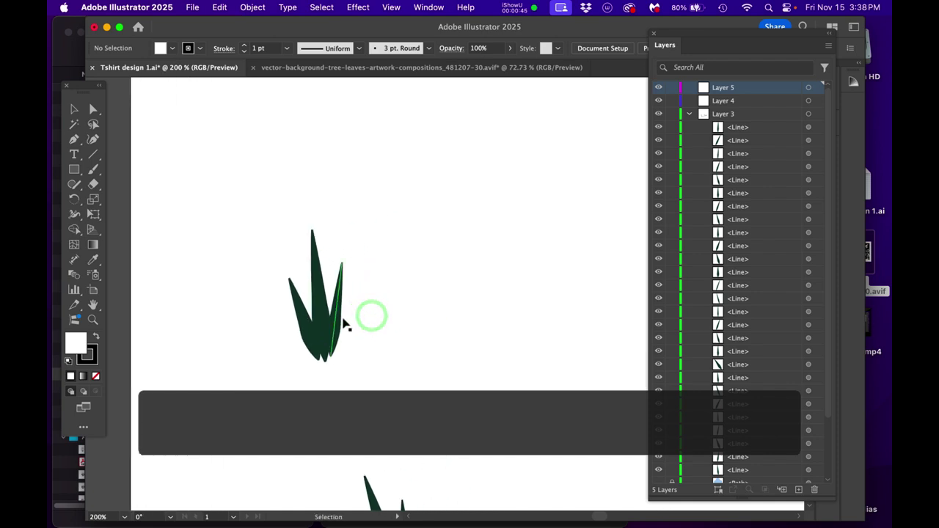
pyautogui.click(92, 108)
pyautogui.moveTo(255, 207); pyautogui.dragTo(388, 394)
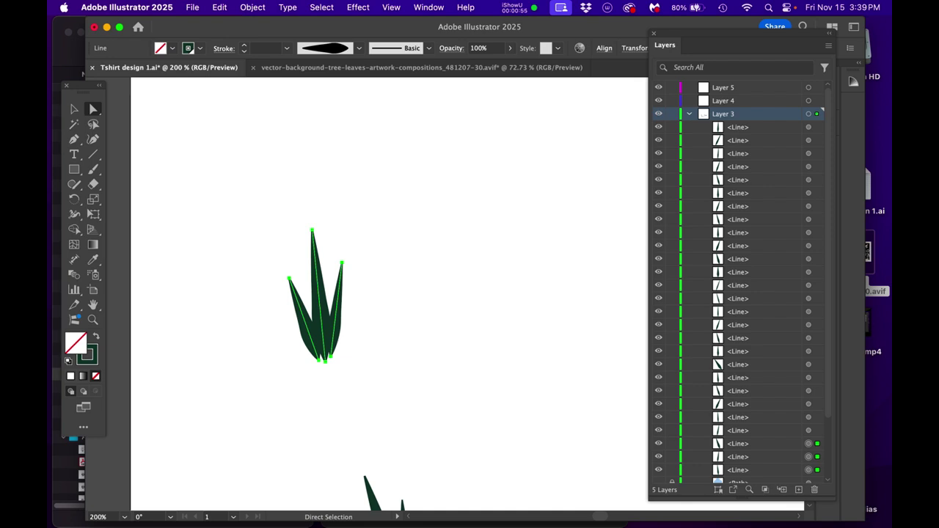
pyautogui.moveTo(732, 283); pyautogui.dragTo(518, 125)
pyautogui.click(485, 173)
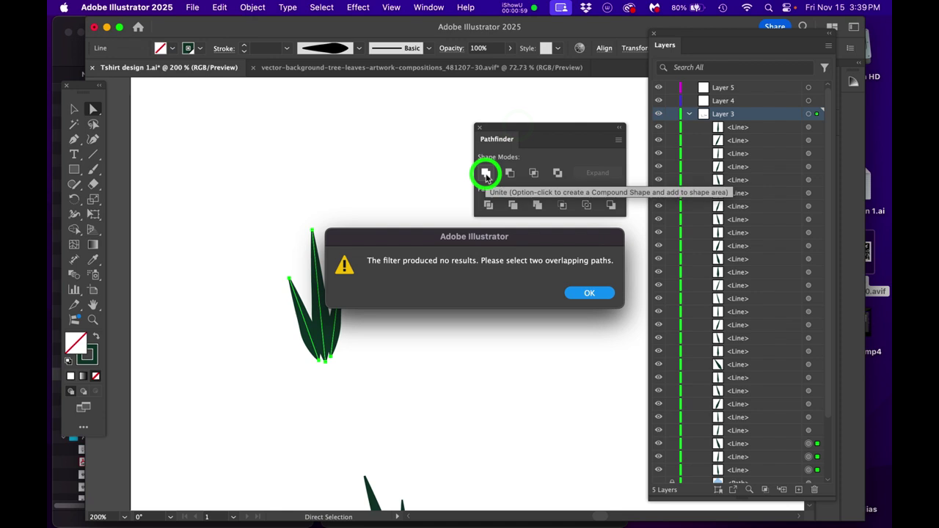
pyautogui.click(591, 293)
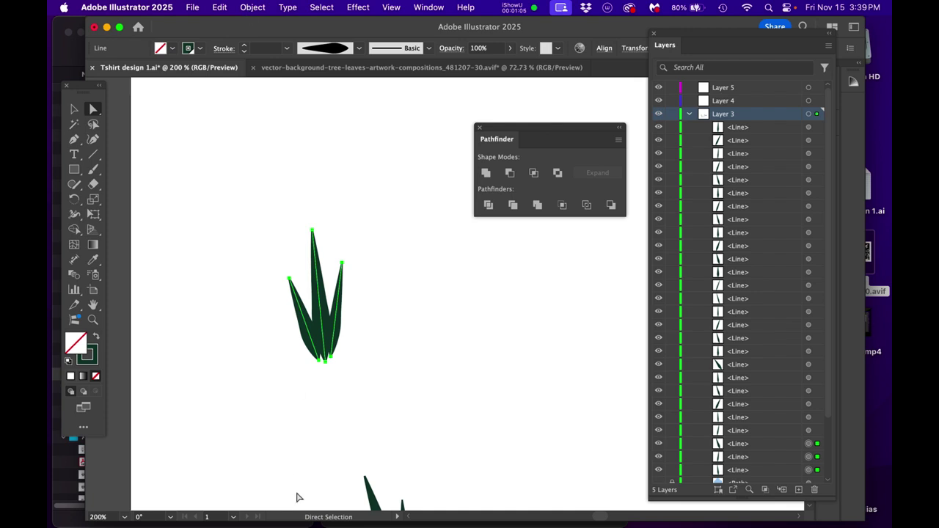
# Convert the brush strokes of all grass tufts on the artboard into filled outline paths
pyautogui.scroll(-3, 296, 498)
pyautogui.moveTo(379, 420); pyautogui.dragTo(368, 364)
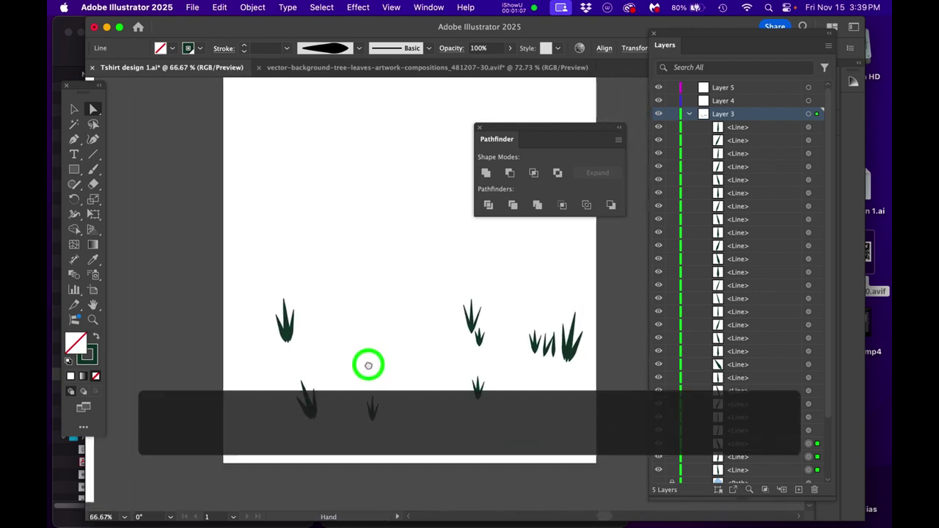
pyautogui.moveTo(245, 243); pyautogui.dragTo(594, 454)
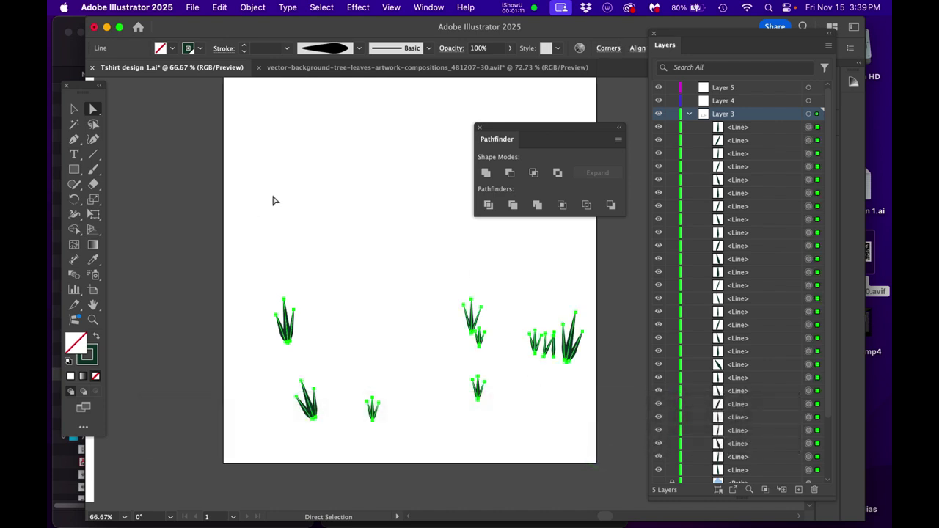
pyautogui.moveTo(252, 7)
pyautogui.mouseDown()
pyautogui.moveTo(279, 400)
pyautogui.moveTo(292, 354)
pyautogui.moveTo(404, 350)
pyautogui.moveTo(410, 375)
pyautogui.mouseUp()
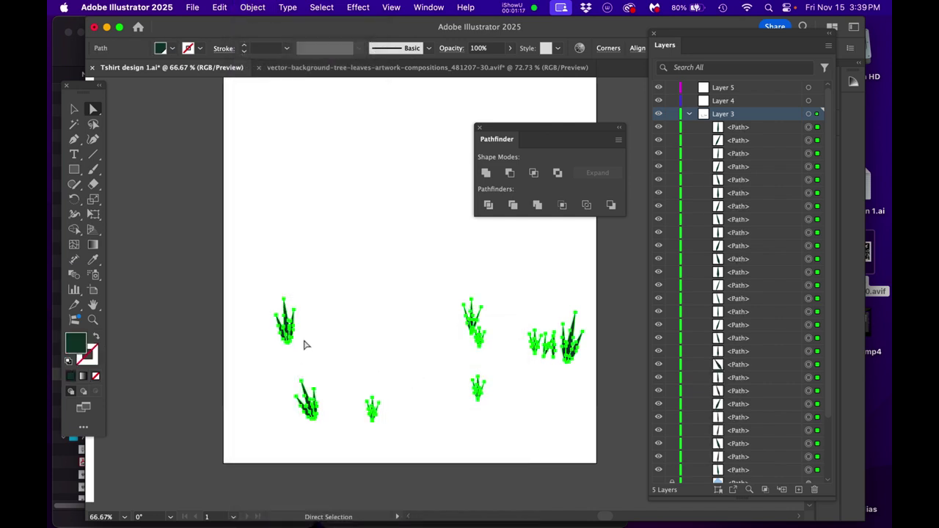
# Unite the blades of each of the three tufts on the artboard's left side into a single shape per tuft
pyautogui.scroll(5, 268, 369)
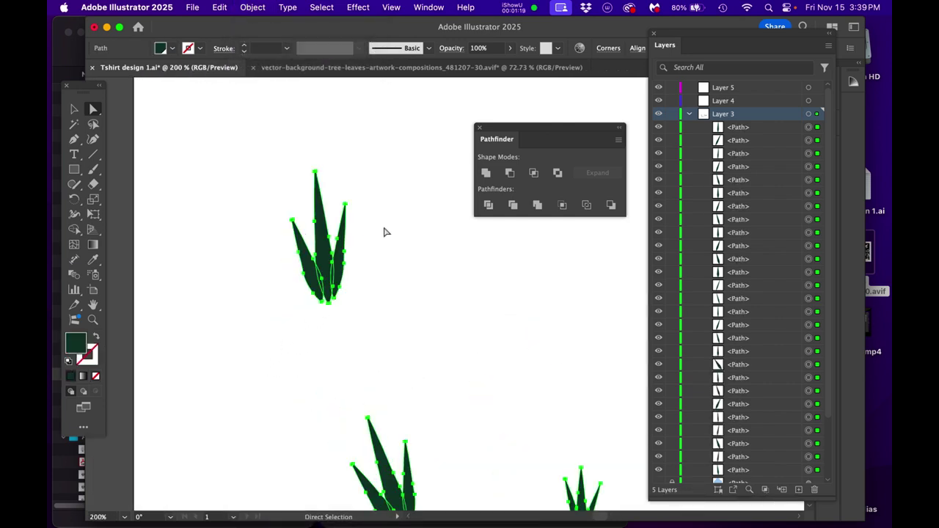
pyautogui.moveTo(261, 140); pyautogui.dragTo(383, 335)
pyautogui.click(486, 173)
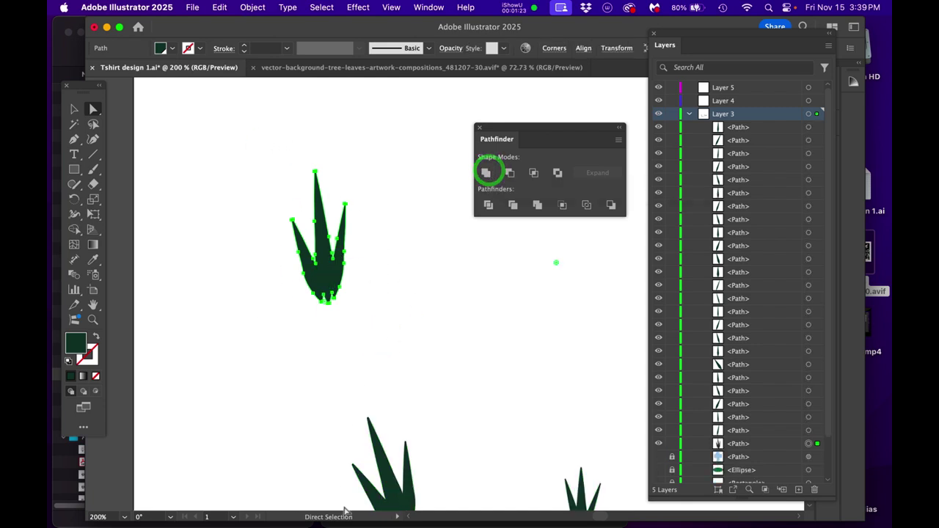
pyautogui.scroll(-1, 489, 432)
pyautogui.moveTo(539, 416); pyautogui.dragTo(424, 304)
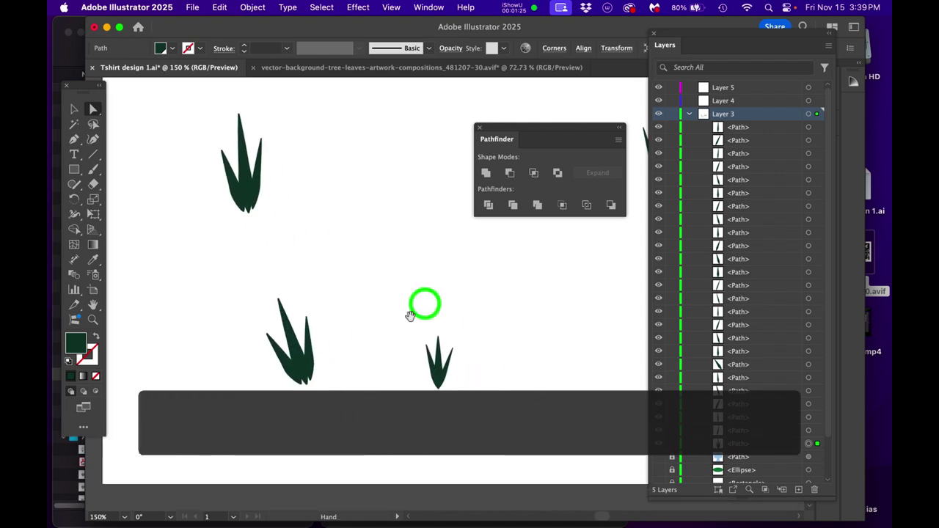
pyautogui.moveTo(247, 268); pyautogui.dragTo(333, 397)
pyautogui.click(485, 173)
pyautogui.moveTo(415, 315); pyautogui.dragTo(457, 401)
pyautogui.click(485, 172)
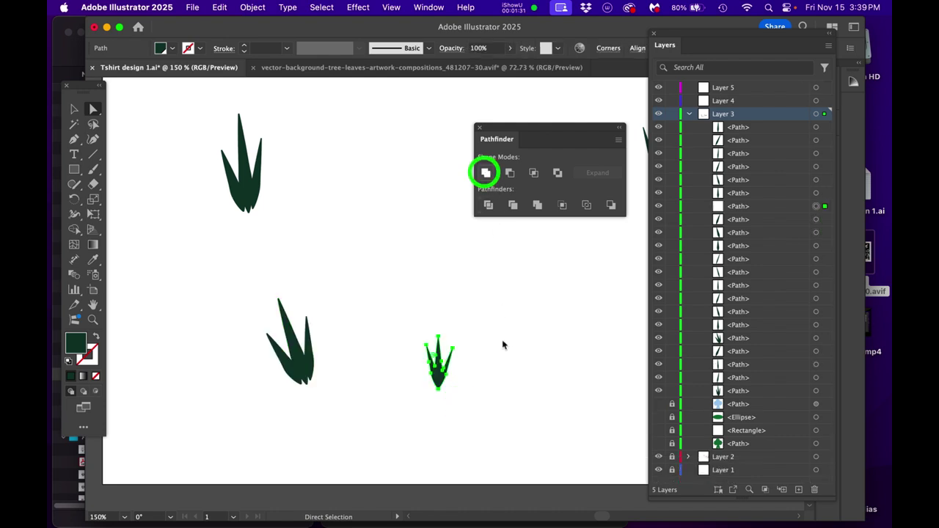
# Unite the blades of the tall, small and lower tufts right of the artboard's centre into one shape each
pyautogui.moveTo(537, 370); pyautogui.dragTo(245, 473)
pyautogui.moveTo(302, 199); pyautogui.dragTo(391, 283)
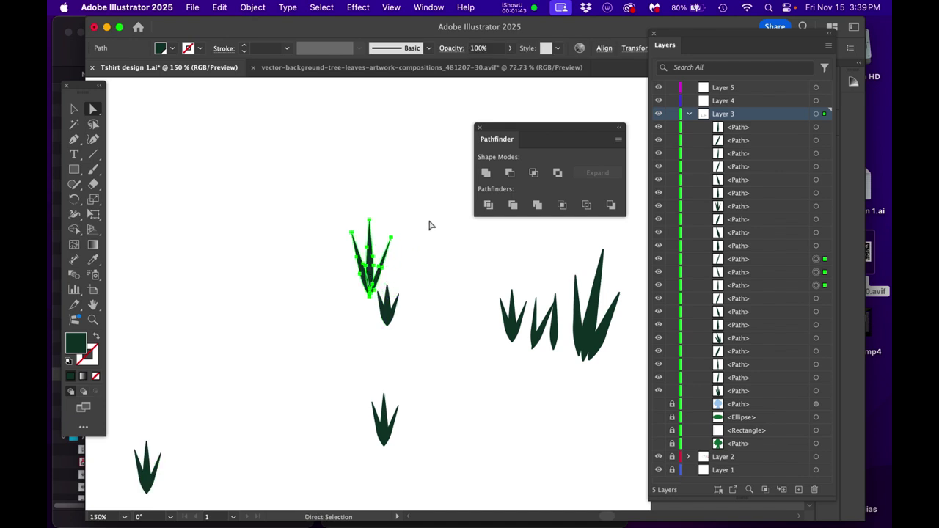
pyautogui.click(484, 173)
pyautogui.moveTo(408, 330); pyautogui.dragTo(373, 309)
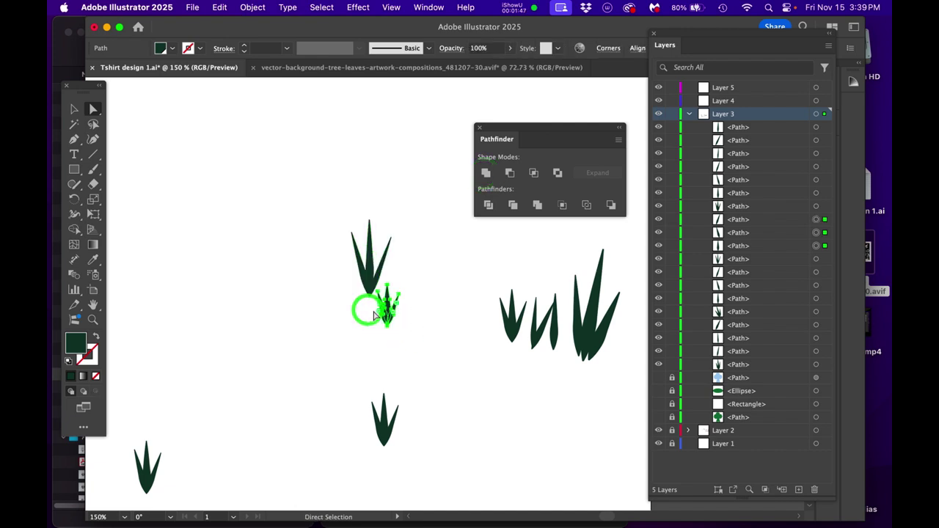
pyautogui.click(484, 173)
pyautogui.moveTo(347, 365); pyautogui.dragTo(422, 476)
pyautogui.click(485, 173)
# Unite the blades of each of the three tufts near the artboard's right edge into a single shape per tuft
pyautogui.moveTo(496, 245); pyautogui.dragTo(527, 369)
pyautogui.click(486, 173)
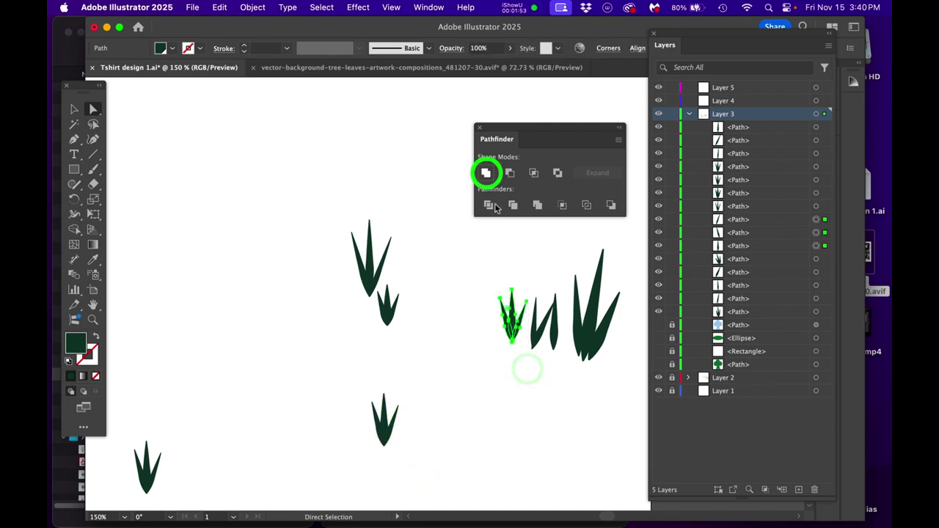
pyautogui.moveTo(527, 261); pyautogui.dragTo(553, 369)
pyautogui.click(485, 173)
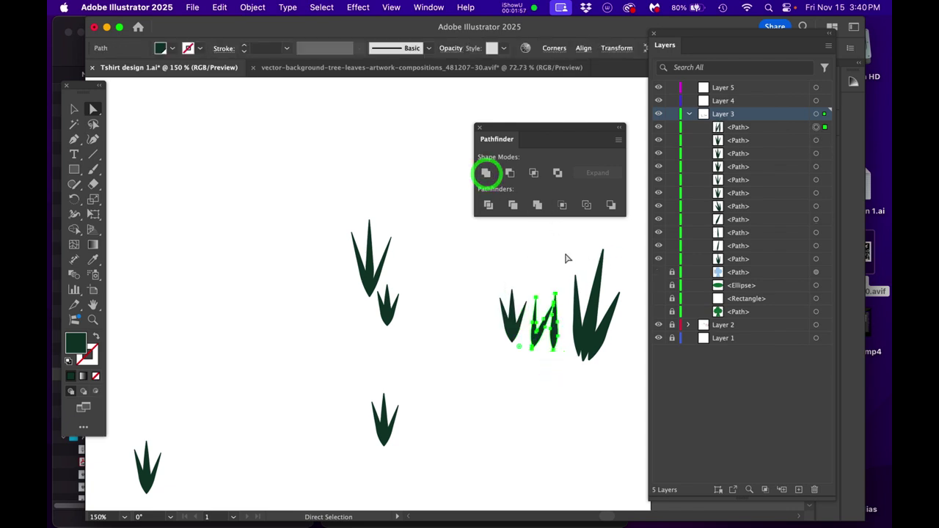
pyautogui.moveTo(563, 240); pyautogui.dragTo(625, 396)
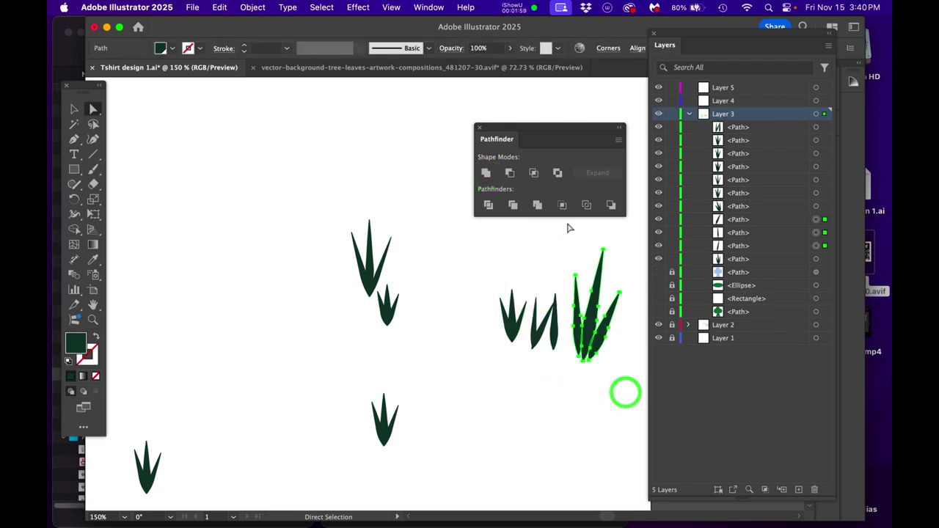
pyautogui.click(485, 173)
# Select all the grass tufts and try to adjust their corner radius from a corner widget outside the artboard
pyautogui.scroll(-5, 289, 366)
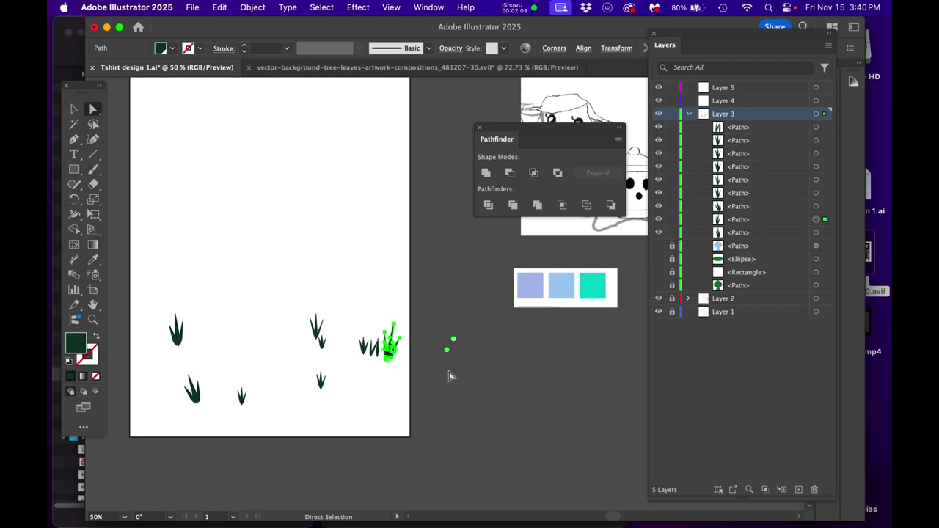
pyautogui.moveTo(146, 282); pyautogui.dragTo(413, 428)
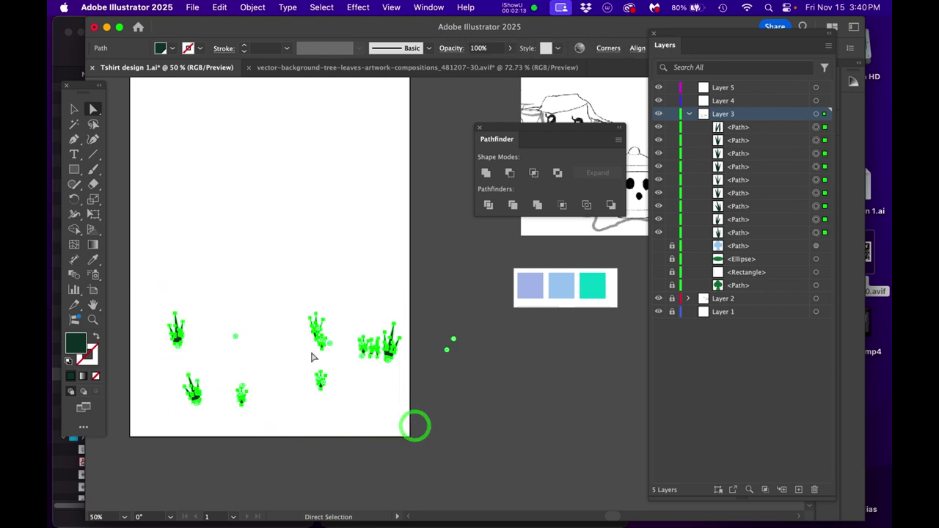
pyautogui.click(446, 324)
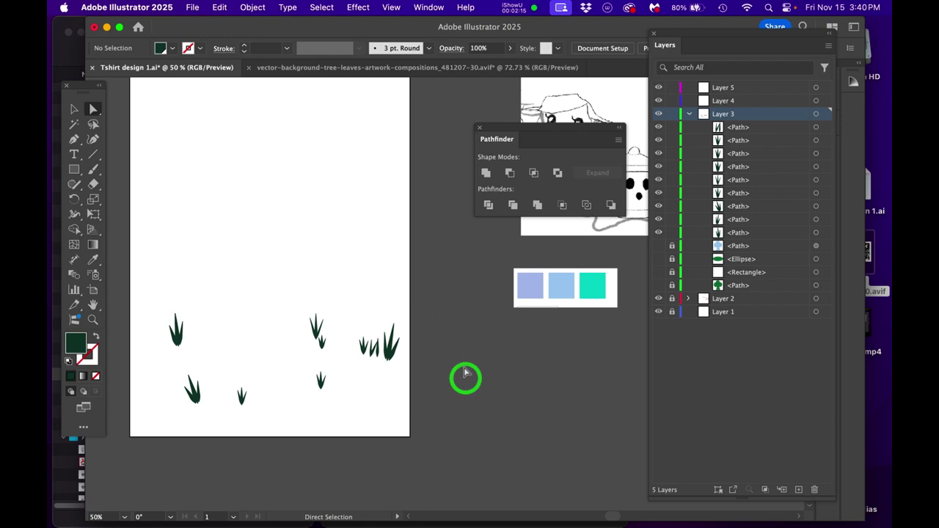
pyautogui.press('a')
pyautogui.moveTo(157, 275); pyautogui.dragTo(398, 433)
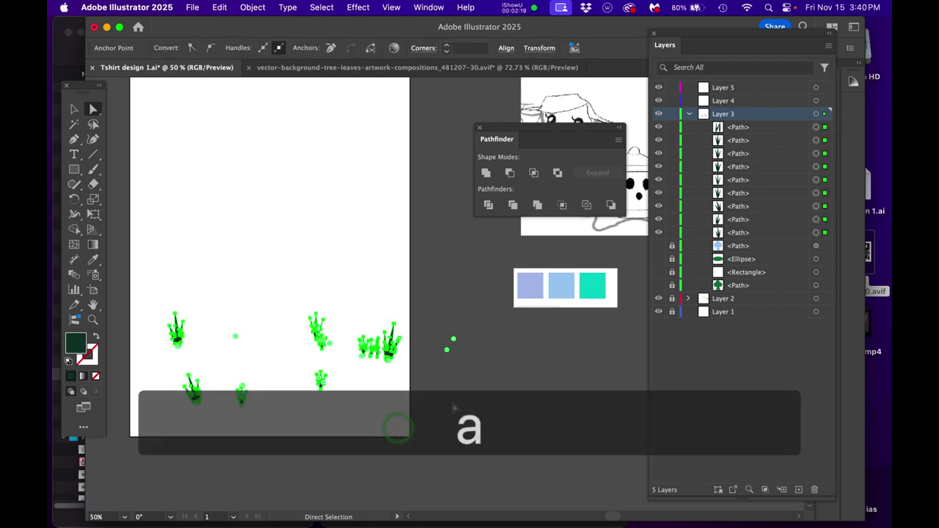
pyautogui.scroll(2, 465, 373)
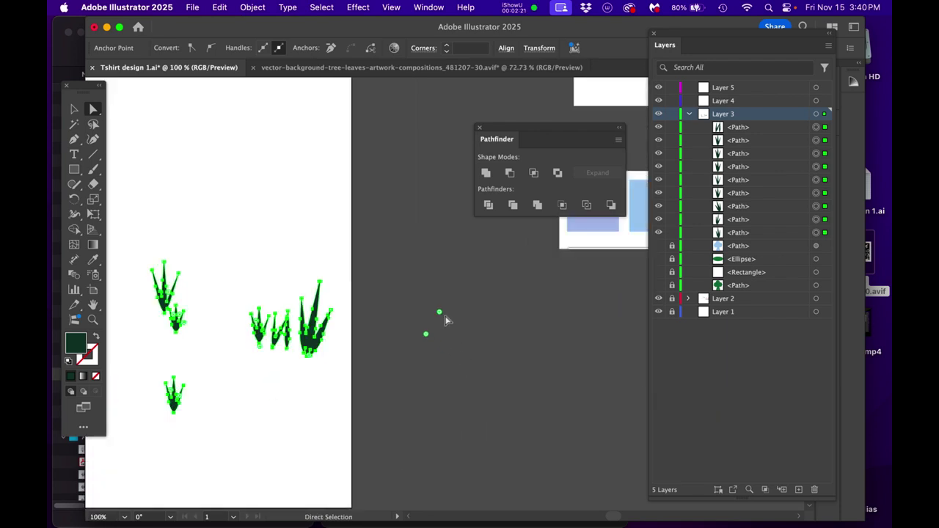
pyautogui.moveTo(439, 314); pyautogui.dragTo(454, 318)
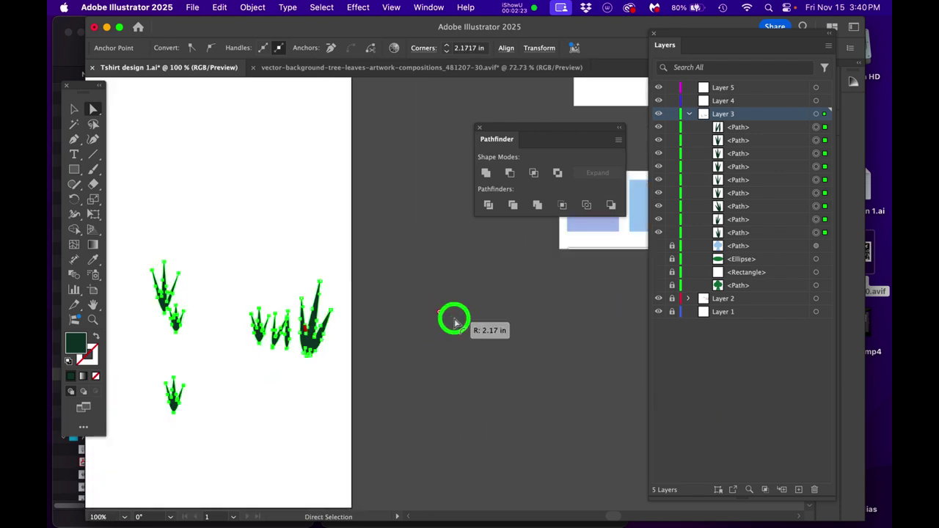
pyautogui.scroll(-2, 402, 344)
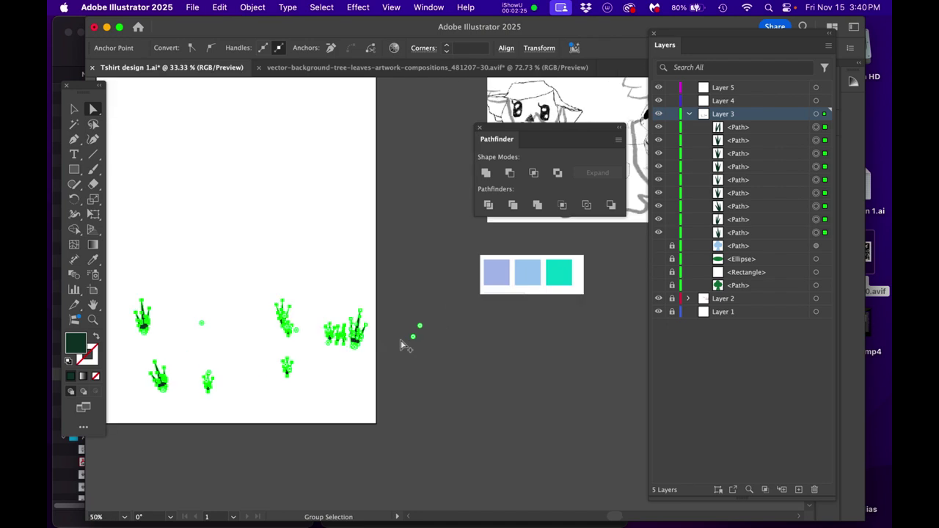
pyautogui.click(207, 297)
pyautogui.click(212, 332)
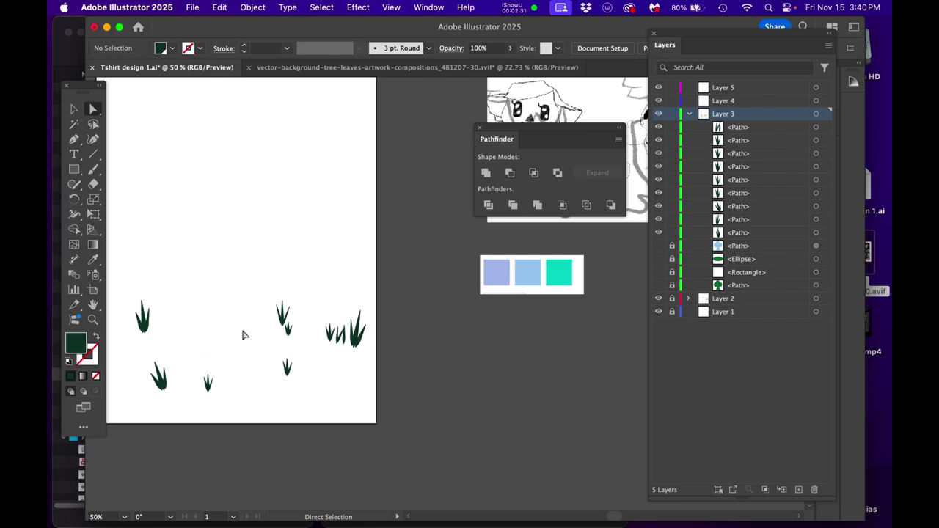
# Group all the grass tufts on the artboard and name the group Blades
pyautogui.moveTo(121, 262); pyautogui.dragTo(368, 424)
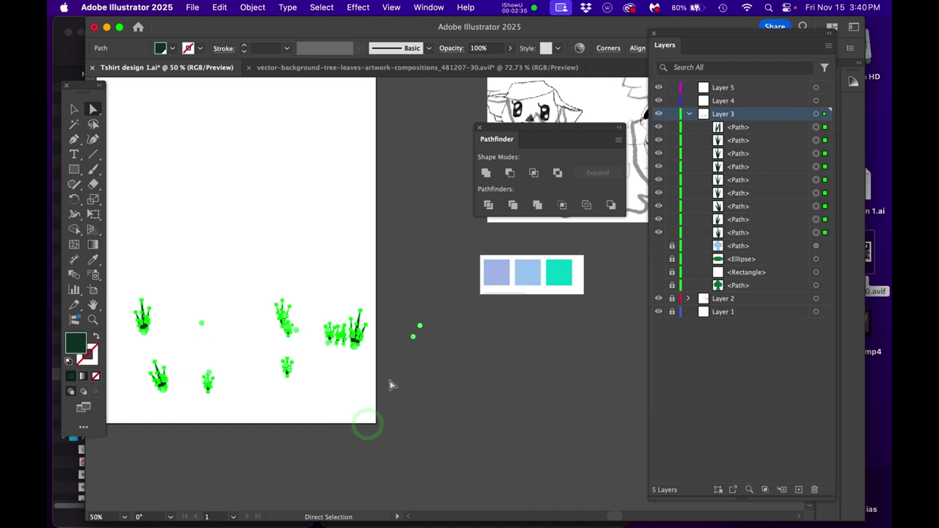
pyautogui.press('super+g')
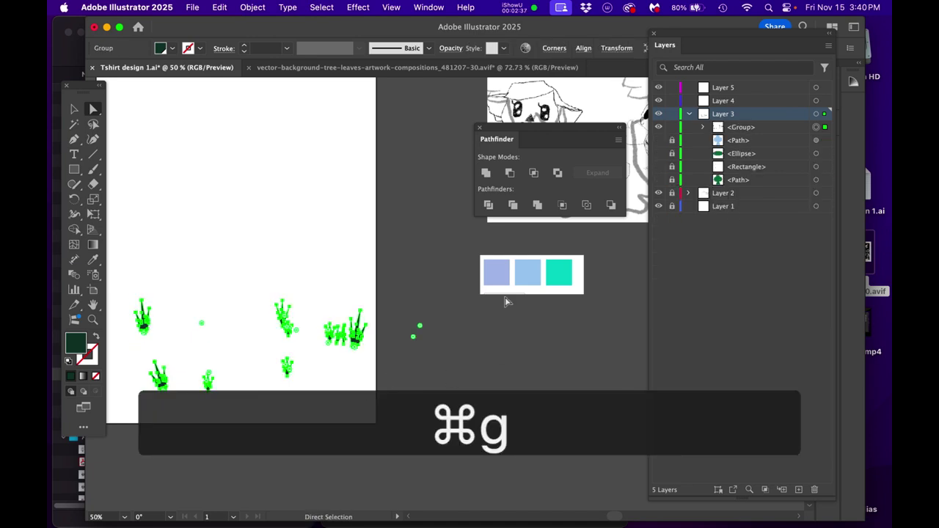
pyautogui.doubleClick(742, 127)
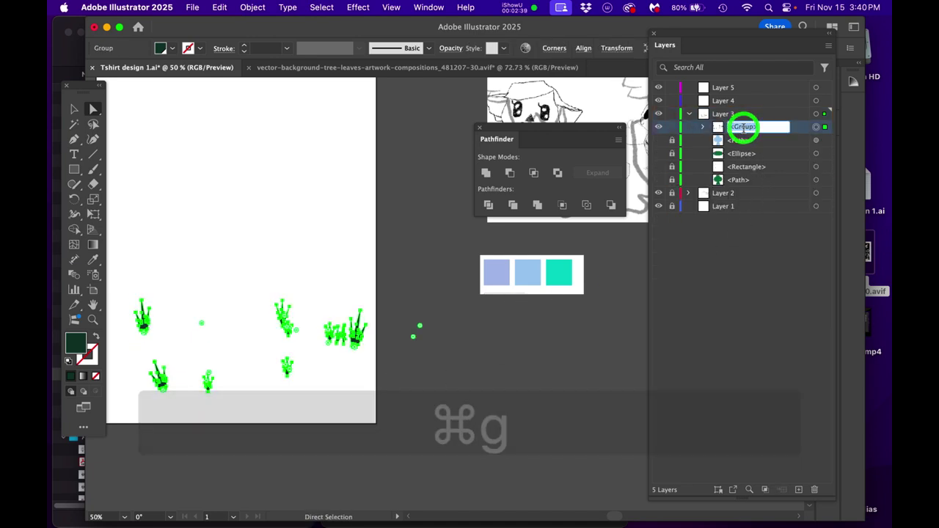
pyautogui.write('Blades')
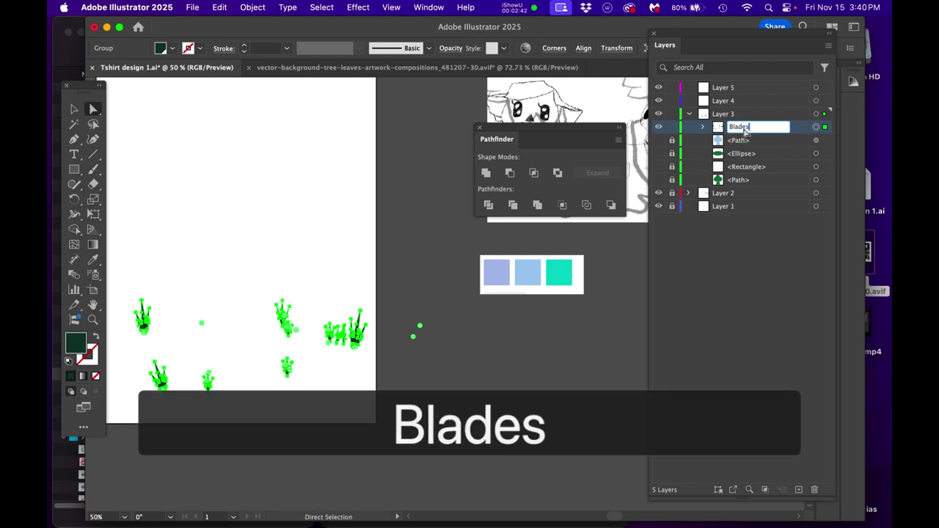
pyautogui.press('Return')
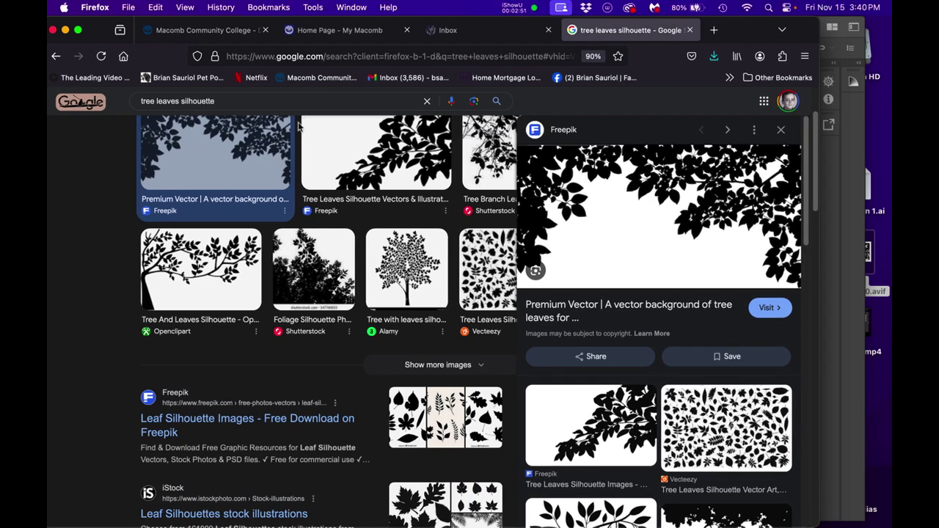
# Examine the Freepik tree leaves silhouette in the Firefox search results and return to the T-shirt design in Illustrator
pyautogui.scroll(3, 301, 137)
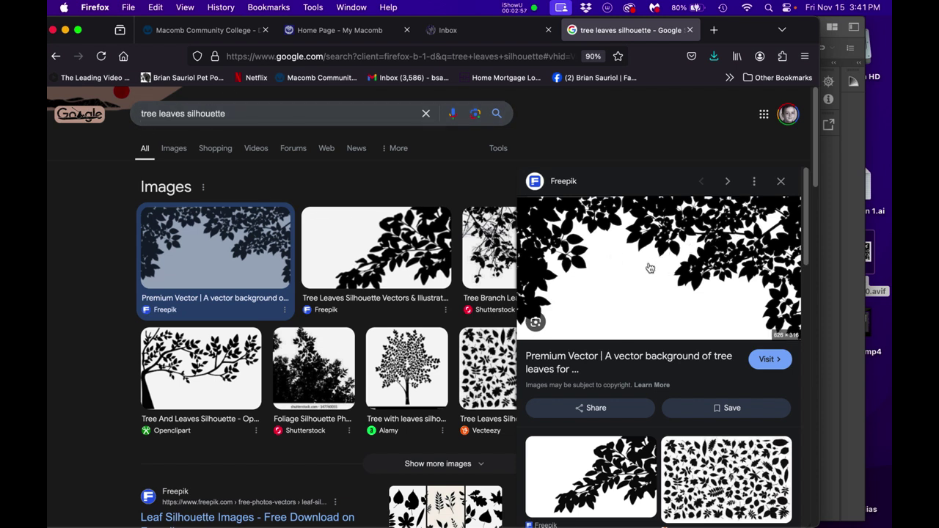
pyautogui.moveTo(799, 30); pyautogui.dragTo(804, 31)
pyautogui.click(866, 54)
pyautogui.click(429, 208)
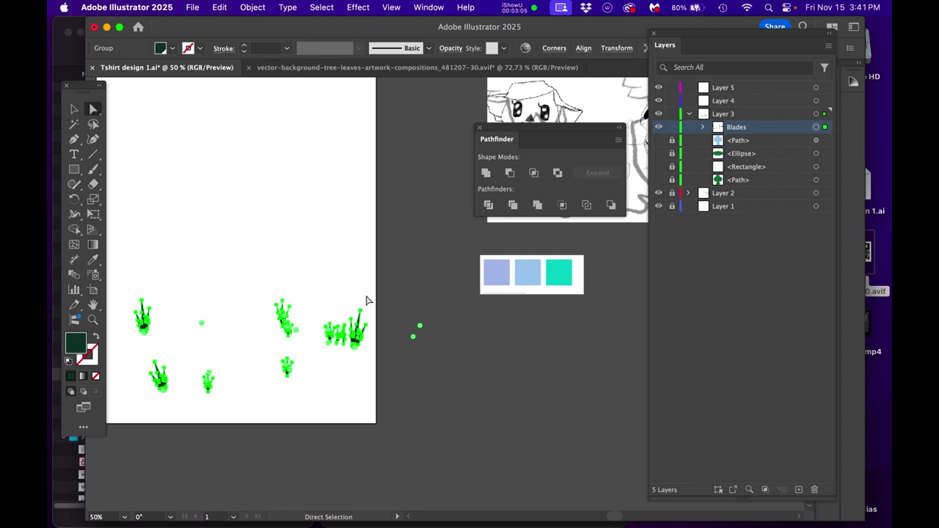
# Deselect the grass and make the light blue tree path in Layer 3 visible and unlocked
pyautogui.scroll(-1, 368, 301)
pyautogui.click(465, 377)
pyautogui.moveTo(419, 390); pyautogui.dragTo(475, 424)
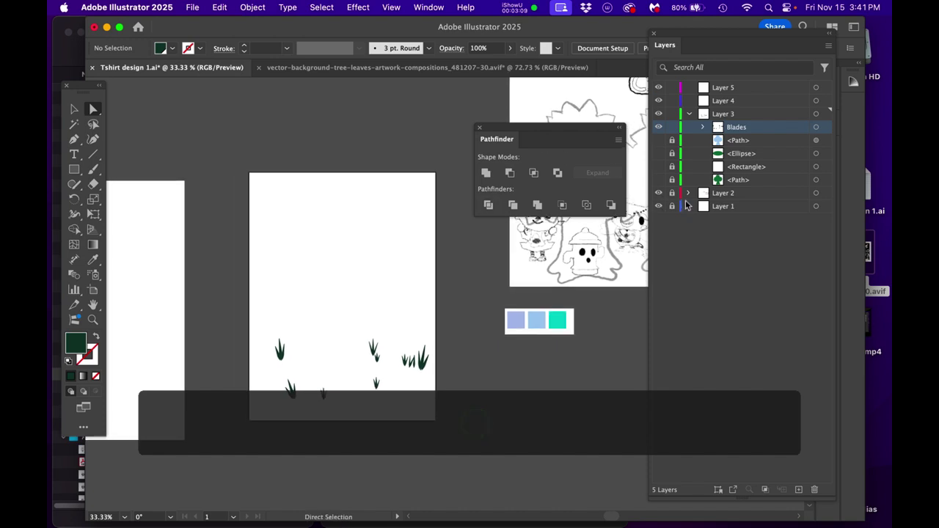
pyautogui.click(657, 141)
pyautogui.click(671, 141)
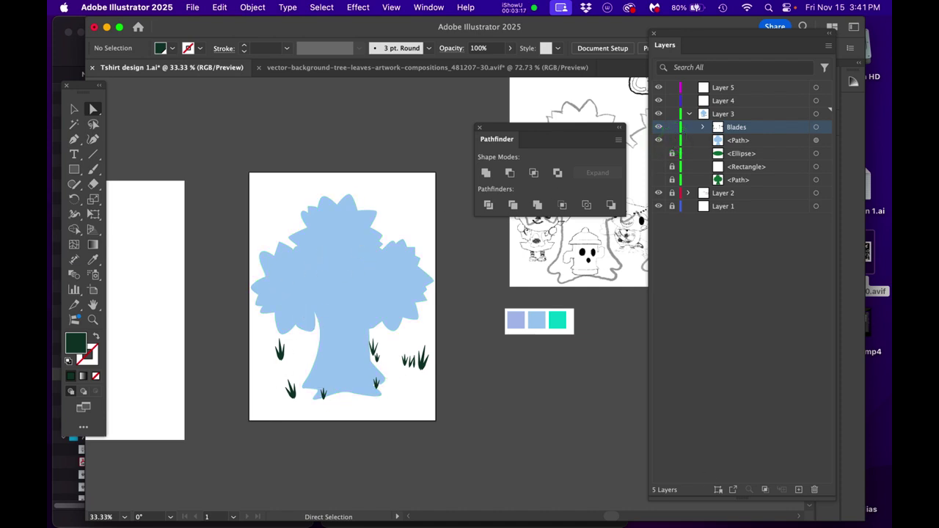
# Switch to Photoshop and examine the artworks in Negative_PositiveExamples.jpg in full screen, including the moonlit Totoro design
pyautogui.press('Tab')
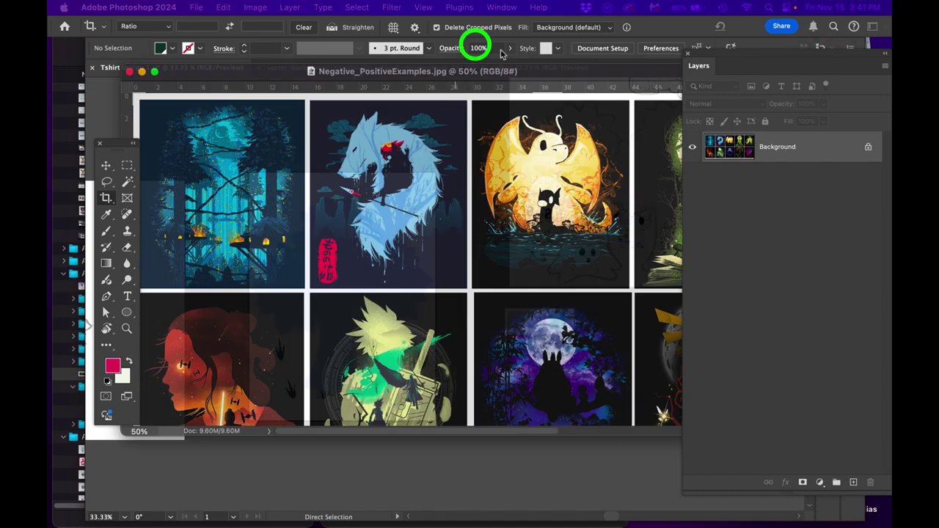
pyautogui.moveTo(567, 68); pyautogui.dragTo(518, 38)
pyautogui.press('f')
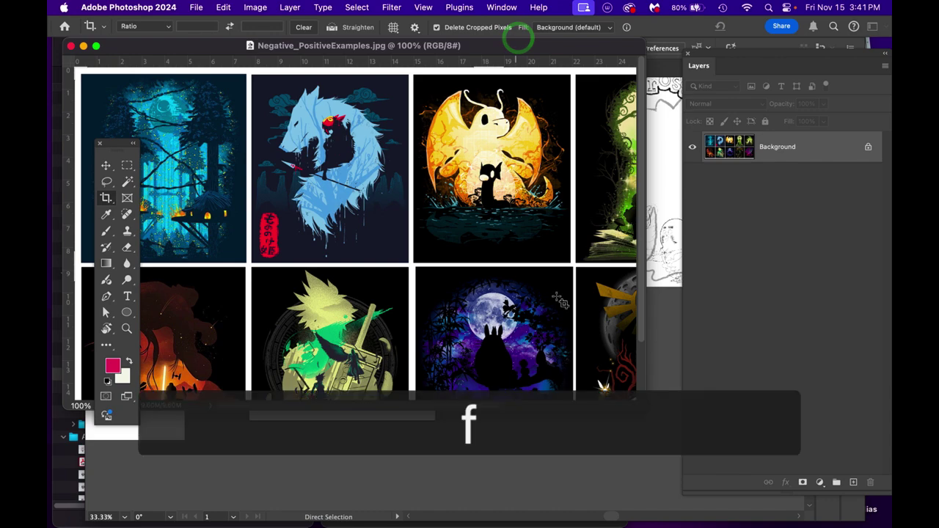
pyautogui.click(103, 165)
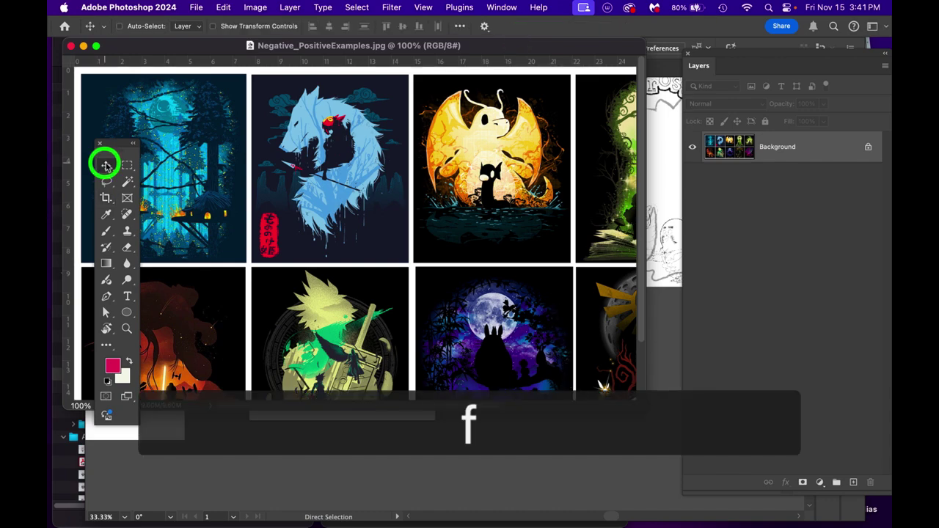
pyautogui.press('f')
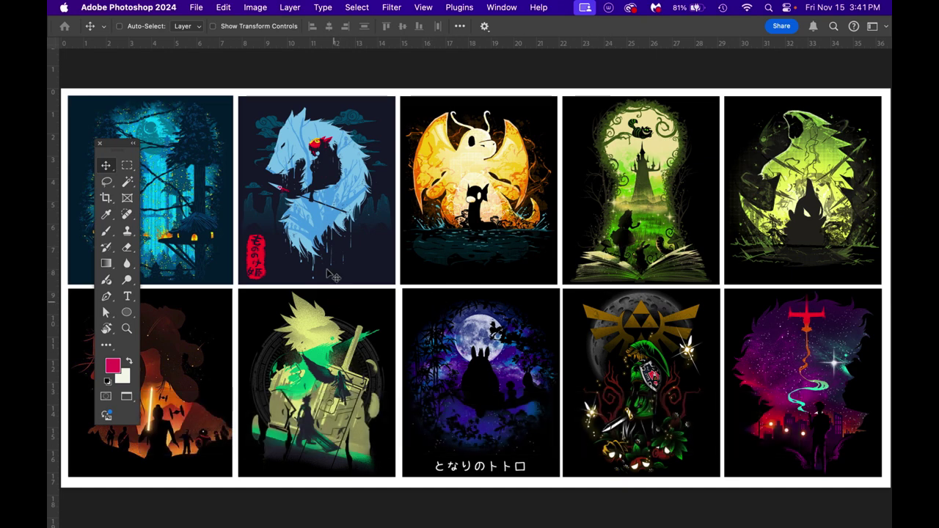
pyautogui.moveTo(253, 227); pyautogui.dragTo(347, 262)
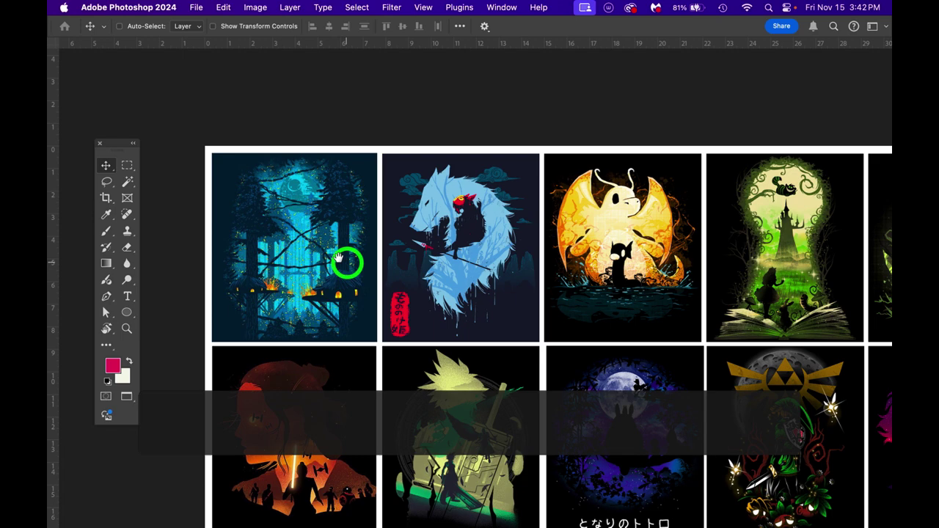
pyautogui.scroll(-3, 344, 349)
pyautogui.hscroll(5, 366, 316)
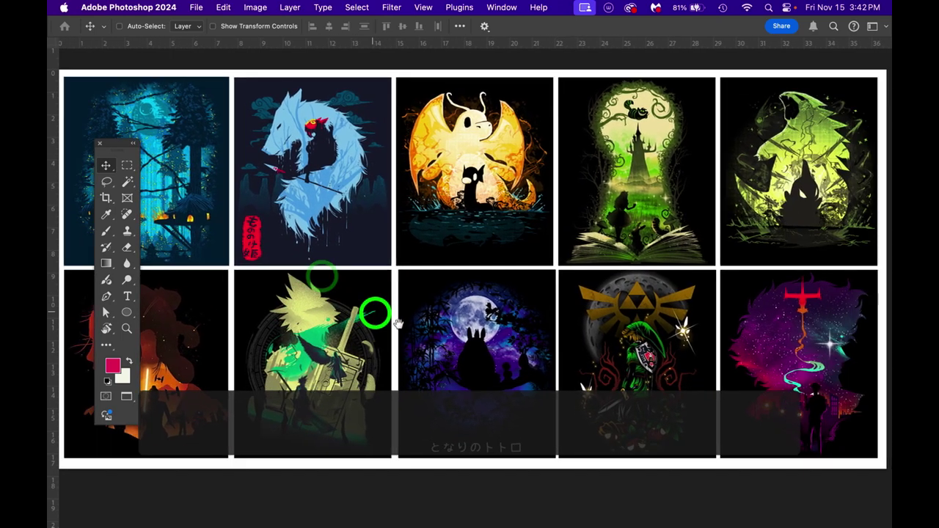
pyautogui.scroll(5, 526, 380)
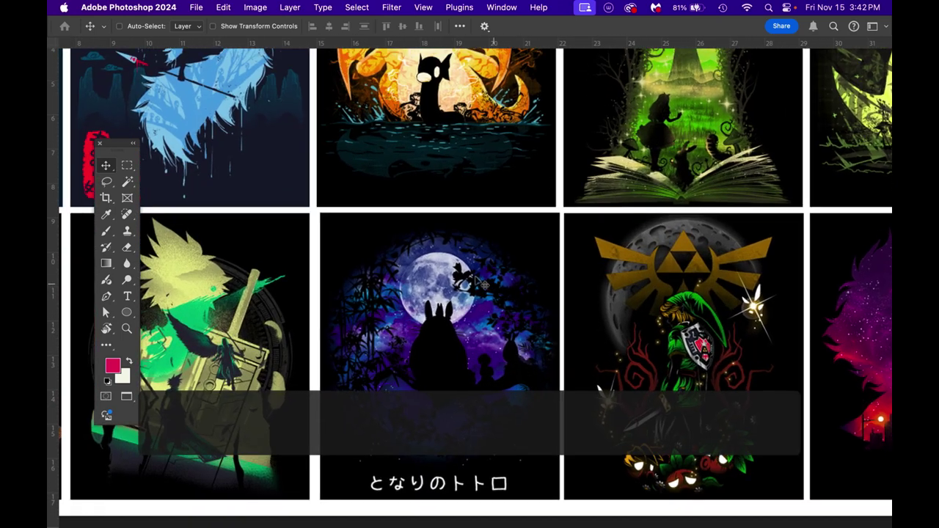
pyautogui.scroll(2, 461, 339)
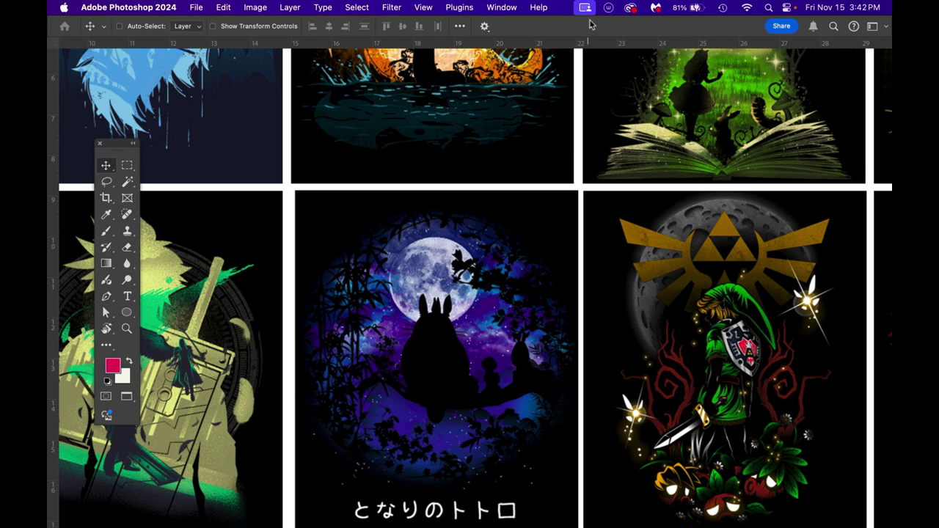
# Leave the full-screen view, put the examples image away and switch back to the T-shirt design in Illustrator
pyautogui.moveTo(584, 26); pyautogui.dragTo(738, 47)
pyautogui.click(517, 28)
pyautogui.moveTo(624, 25)
pyautogui.mouseDown()
pyautogui.moveTo(647, 37)
pyautogui.moveTo(639, 27)
pyautogui.mouseUp()
pyautogui.press('f')
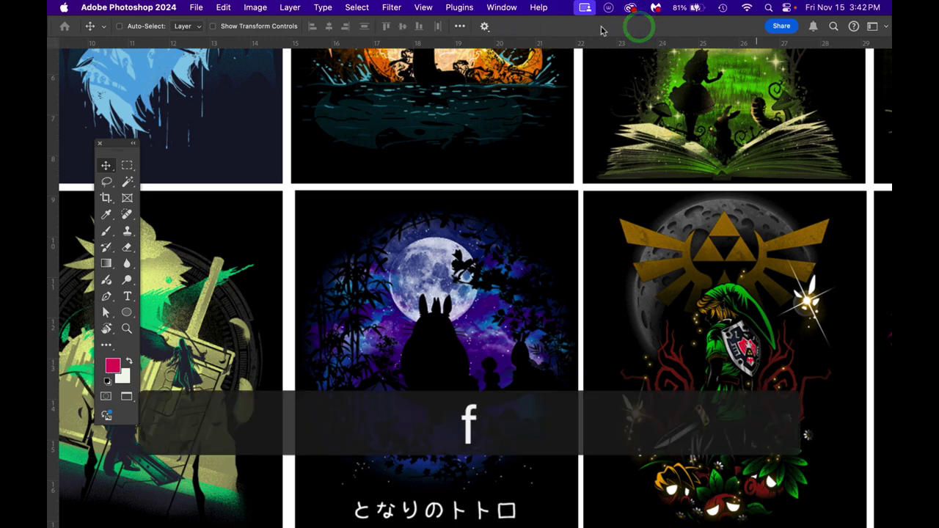
pyautogui.press('f')
pyautogui.click(594, 25)
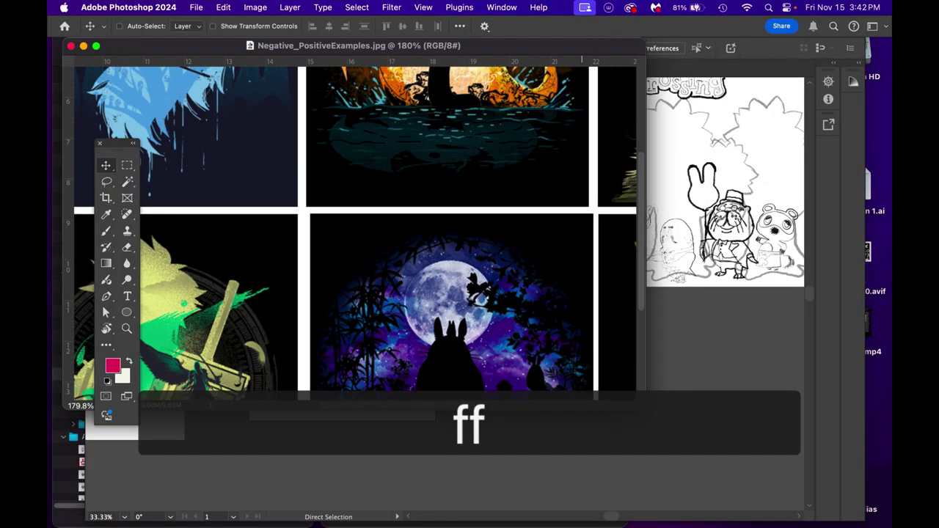
pyautogui.moveTo(159, 48); pyautogui.dragTo(890, 96)
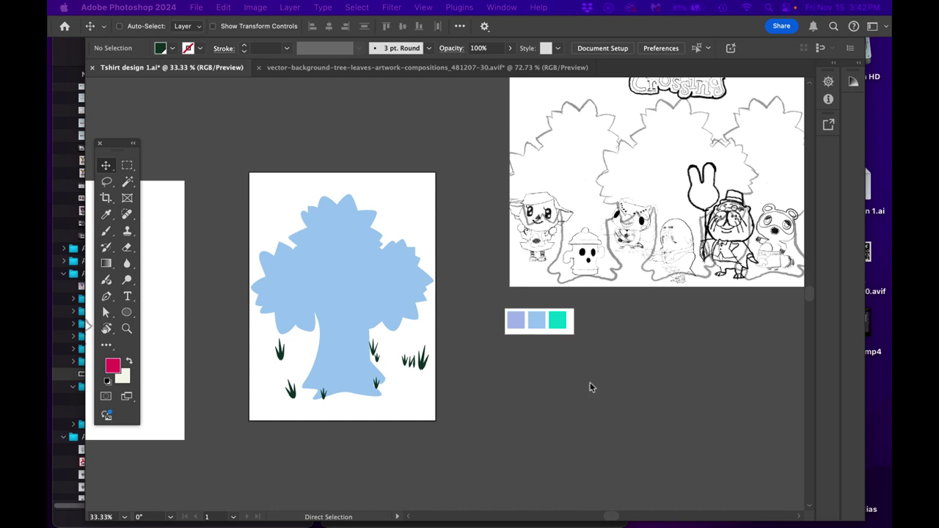
pyautogui.click(589, 385)
# Duplicate the light blue tree path in Layer 3, and hide and lock the lower copy
pyautogui.moveTo(748, 142); pyautogui.dragTo(799, 490)
pyautogui.click(658, 153)
pyautogui.click(671, 153)
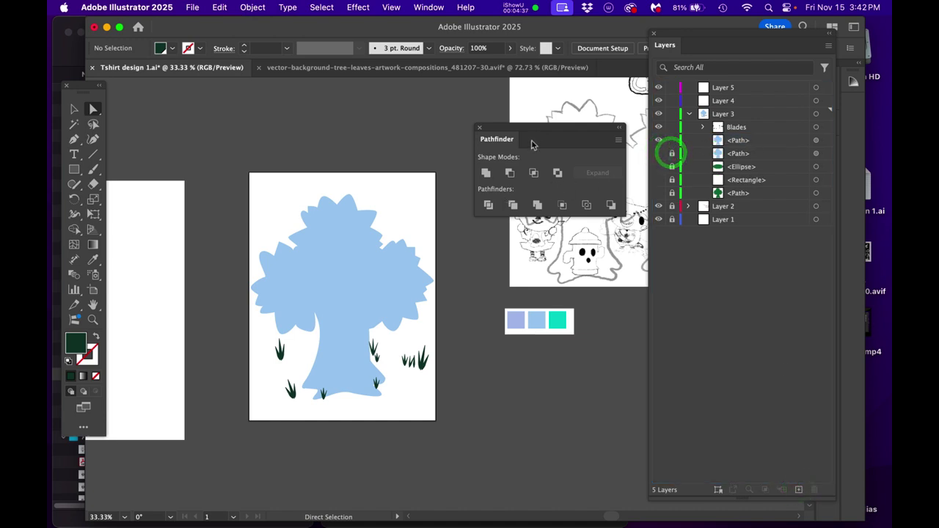
pyautogui.moveTo(536, 130); pyautogui.dragTo(517, 400)
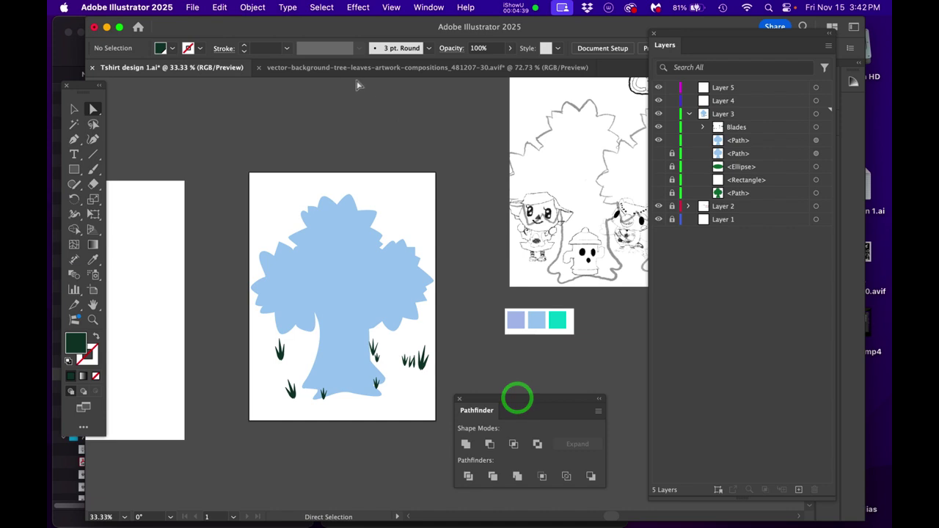
# In the vector-background-tree-leaves document, rasterize the leaf image in RGB at High (300 ppi) with a white background
pyautogui.click(343, 68)
pyautogui.moveTo(465, 222); pyautogui.dragTo(401, 156)
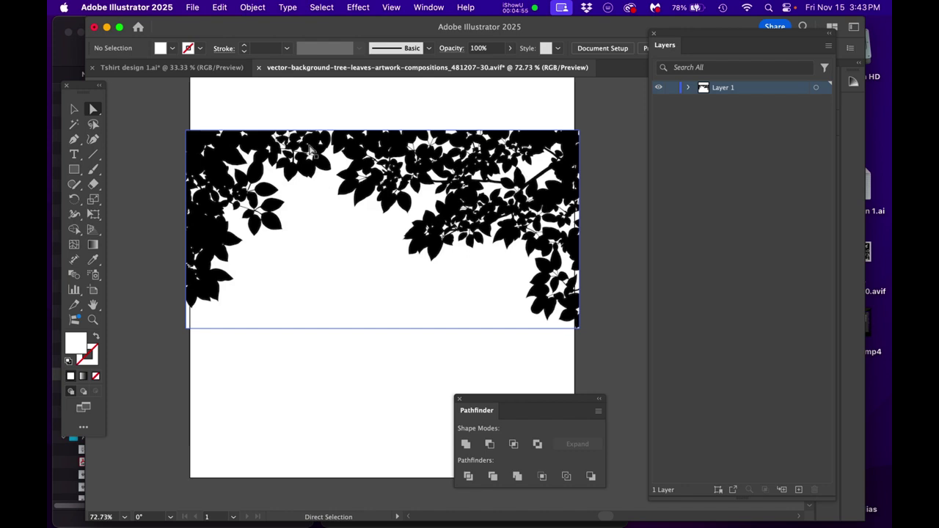
pyautogui.click(253, 7)
pyautogui.click(253, 7)
pyautogui.click(688, 87)
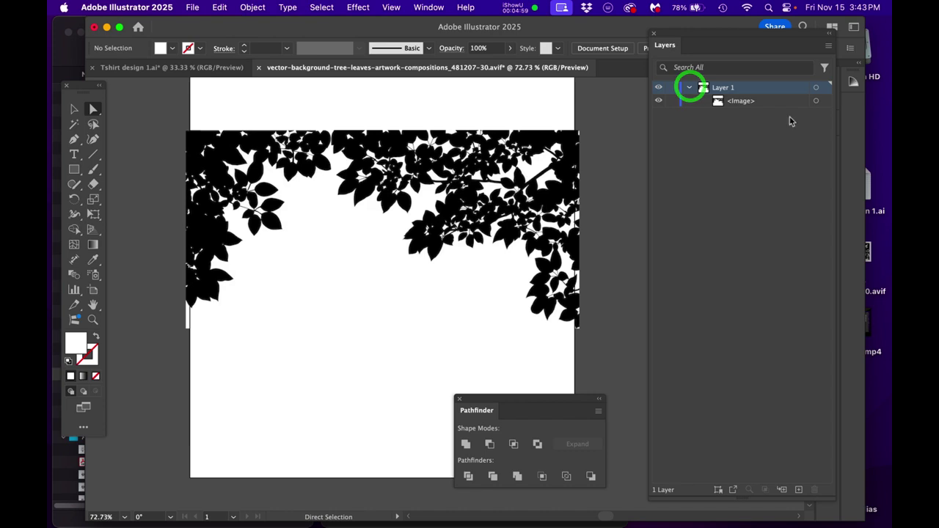
pyautogui.click(816, 101)
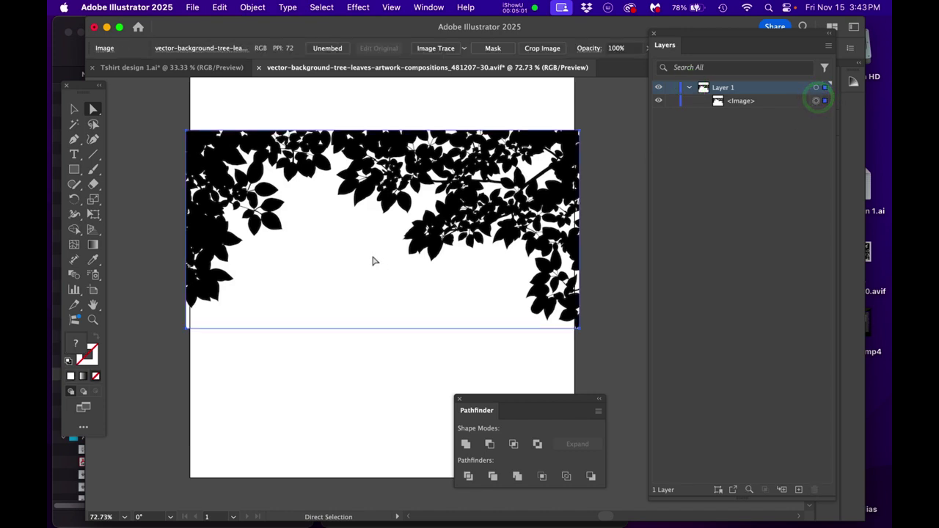
pyautogui.click(253, 7)
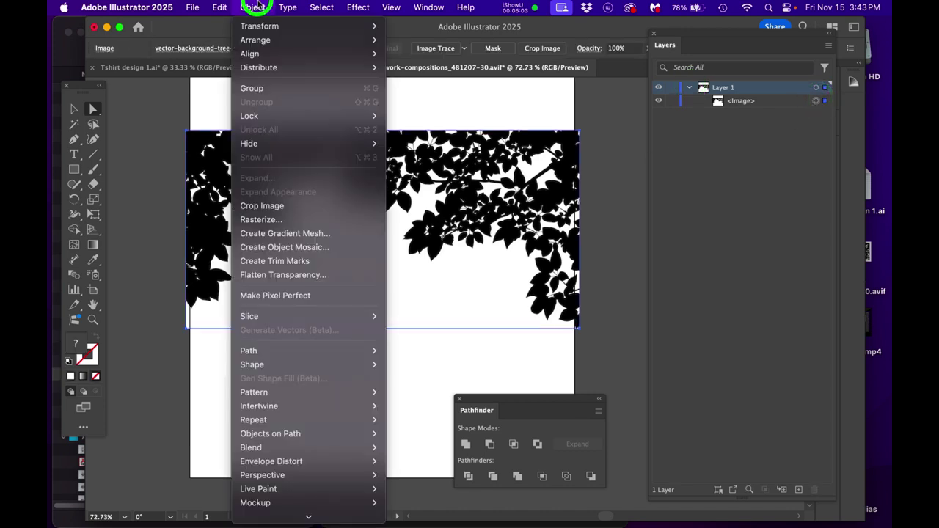
pyautogui.click(246, 219)
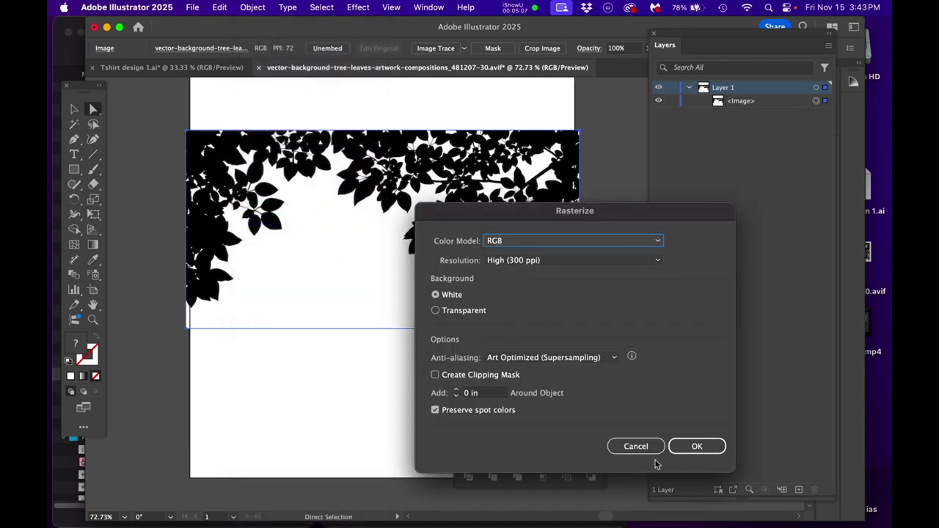
pyautogui.click(702, 448)
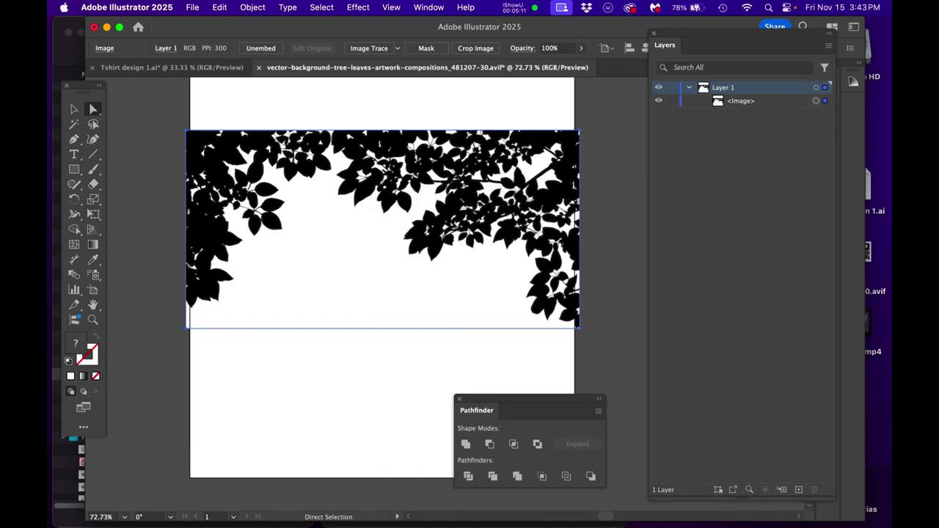
# Image-trace the rasterized leaves with the Default preset in Black and White mode at threshold 128
pyautogui.moveTo(829, 232)
pyautogui.mouseDown()
pyautogui.moveTo(458, 175)
pyautogui.moveTo(442, 149)
pyautogui.moveTo(467, 133)
pyautogui.mouseUp()
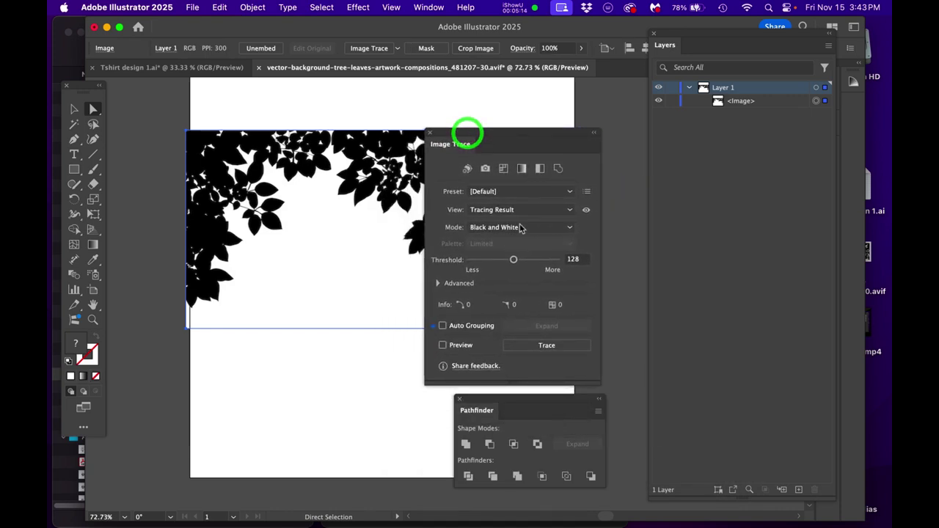
pyautogui.click(546, 347)
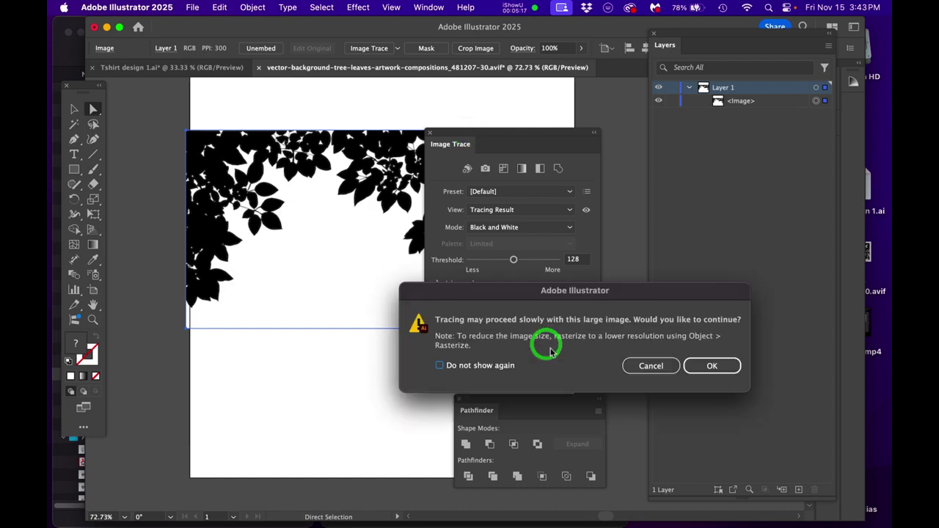
pyautogui.click(702, 373)
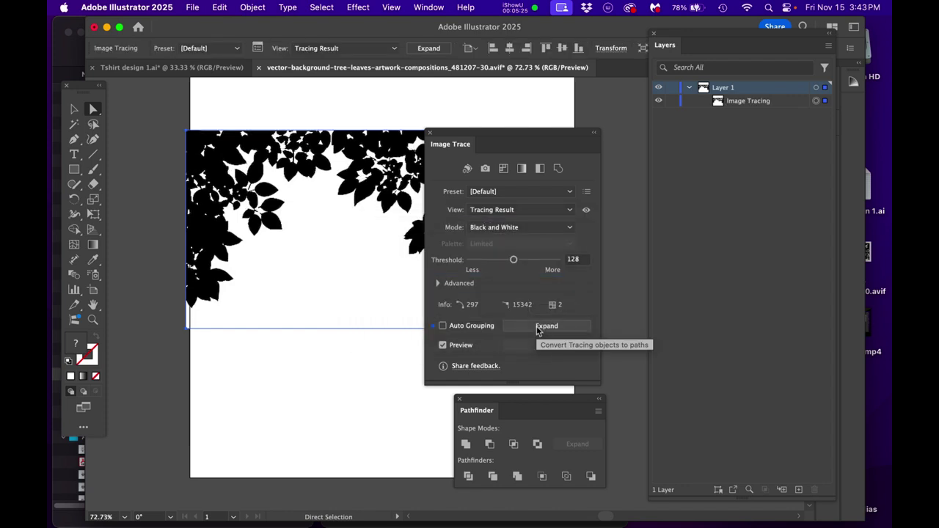
pyautogui.moveTo(454, 134)
pyautogui.mouseDown()
pyautogui.moveTo(637, 198)
pyautogui.moveTo(889, 257)
pyautogui.mouseUp()
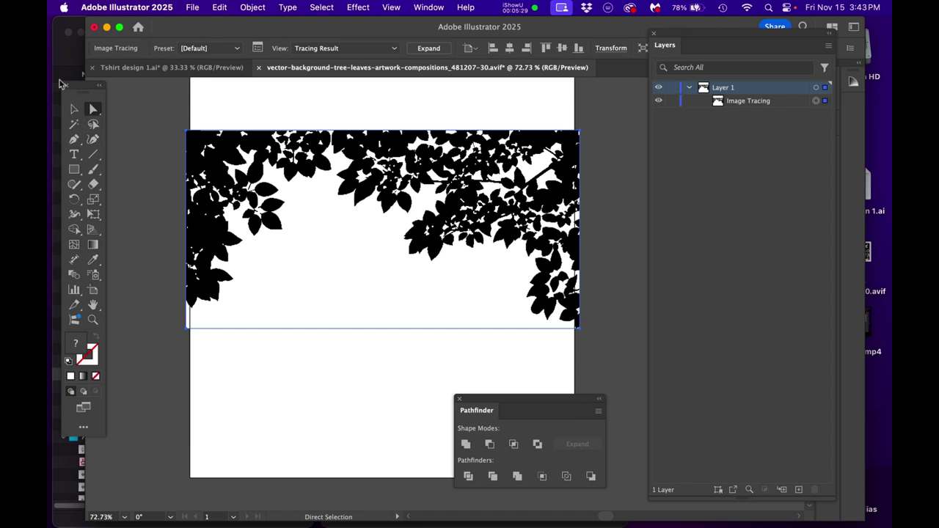
# Expand the traced leaf image into editable vector paths
pyautogui.click(252, 7)
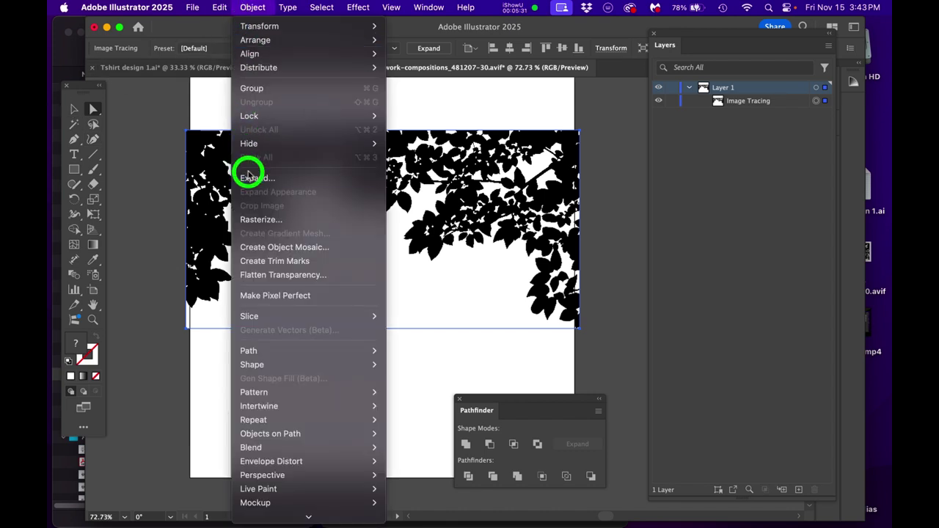
pyautogui.click(253, 179)
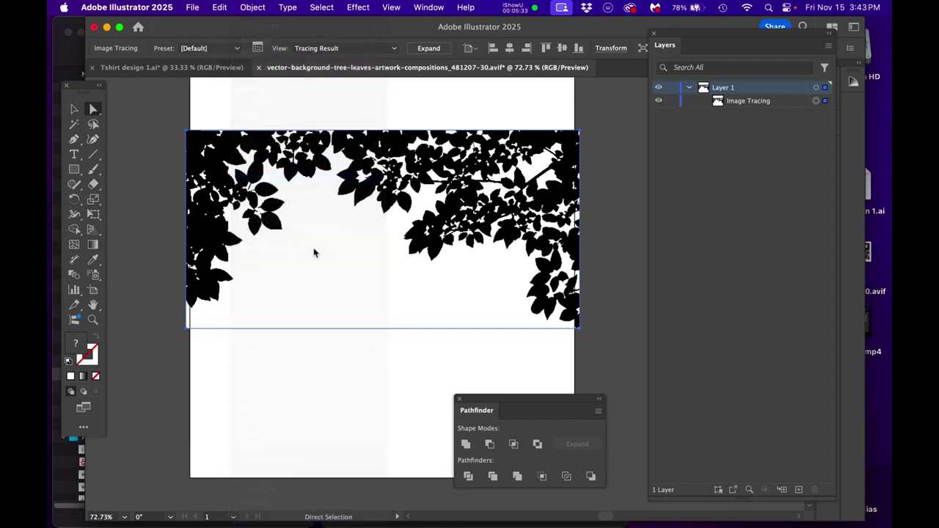
pyautogui.click(405, 203)
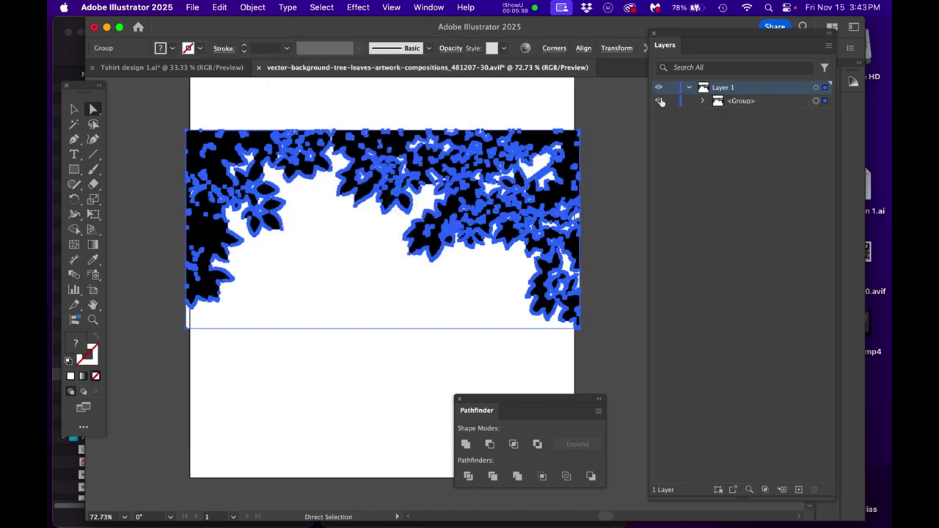
# Delete the white background shape surrounding the expanded leaf tracing
pyautogui.press('a')
pyautogui.click(373, 382)
pyautogui.click(357, 308)
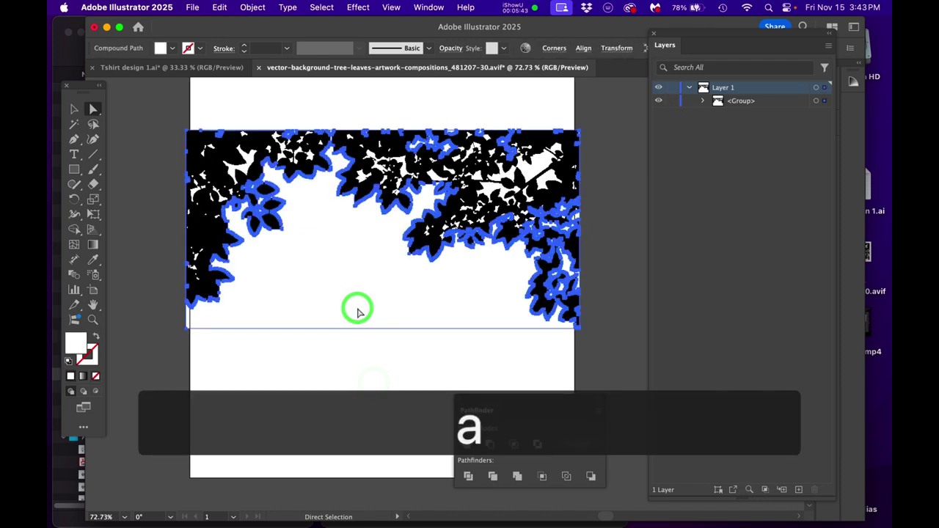
pyautogui.moveTo(358, 310); pyautogui.dragTo(227, 448)
pyautogui.press('Delete')
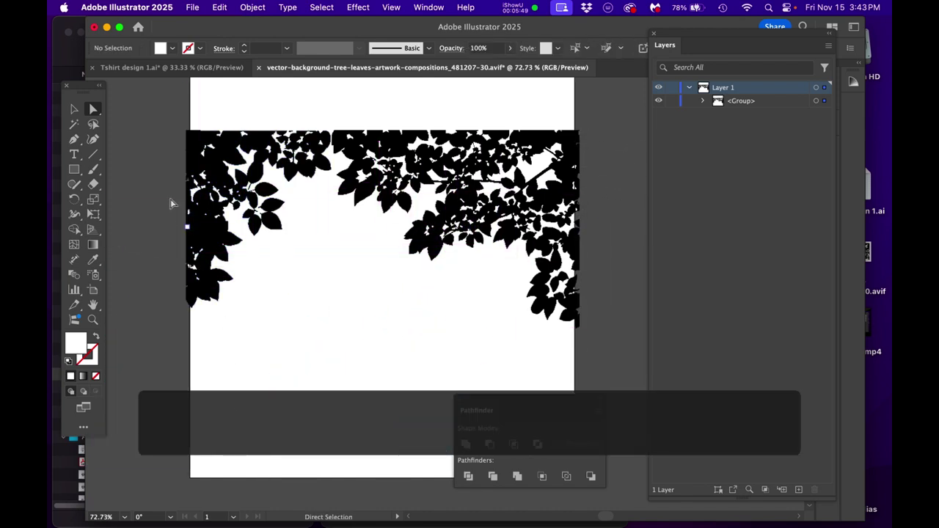
# Simplify all the leaf paths to 5780 points
pyautogui.moveTo(410, 338); pyautogui.dragTo(604, 367)
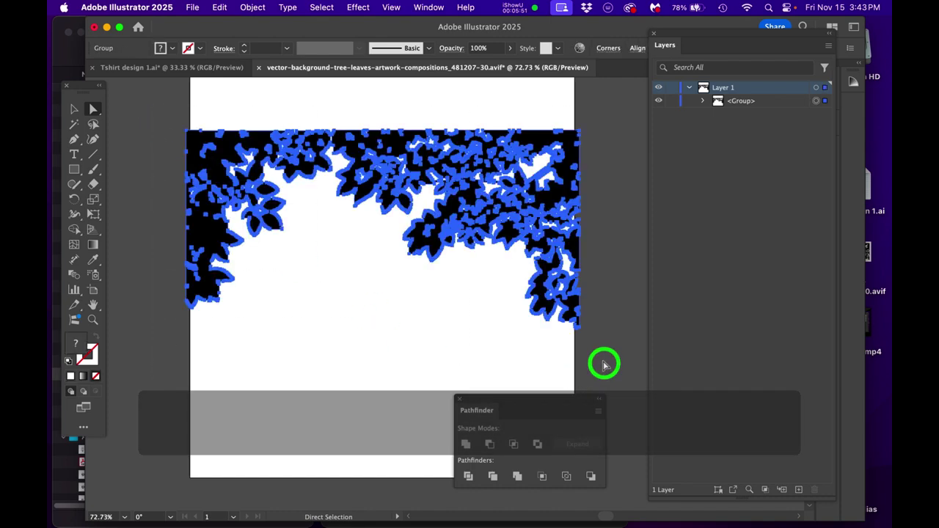
pyautogui.scroll(3, 428, 234)
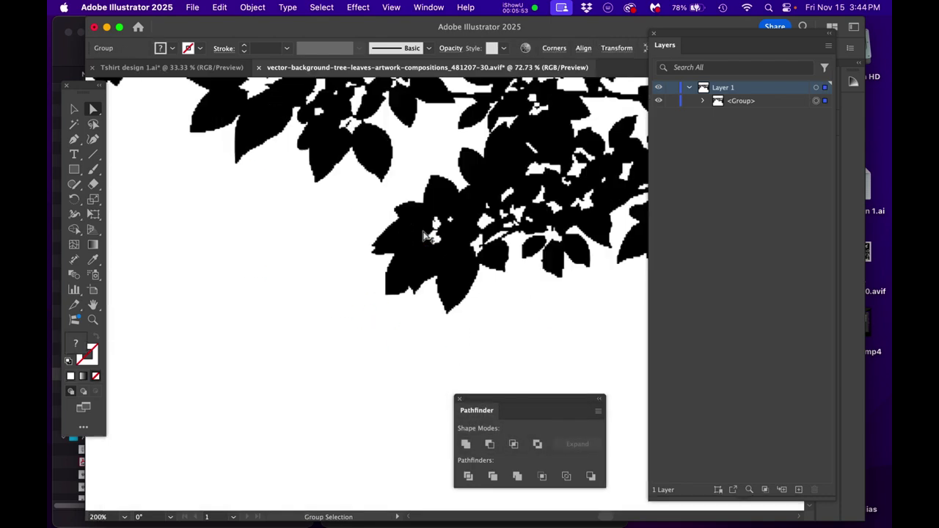
pyautogui.scroll(2, 424, 236)
pyautogui.scroll(-3, 424, 236)
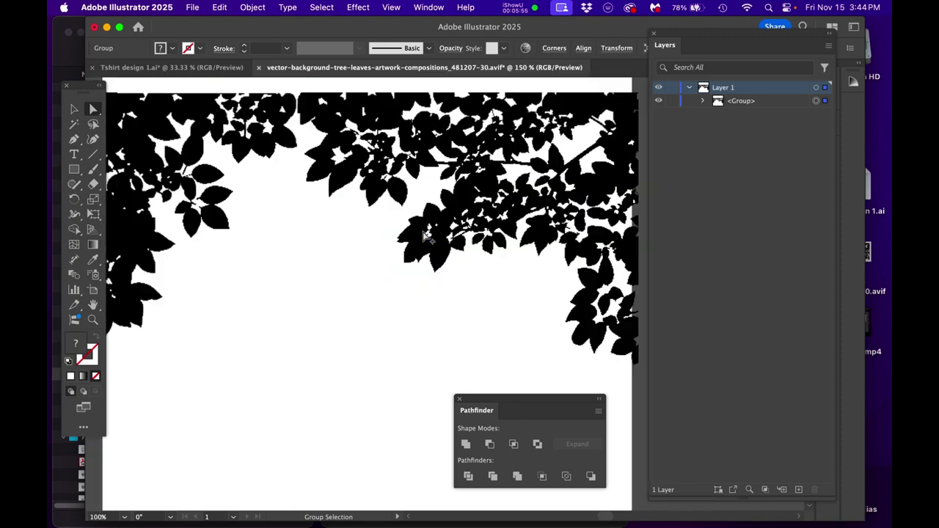
pyautogui.click(252, 8)
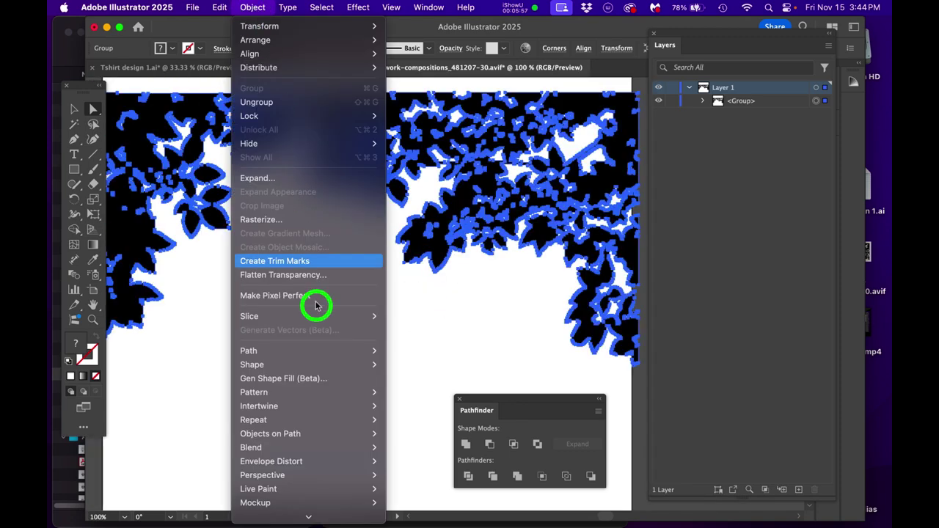
pyautogui.moveTo(332, 357)
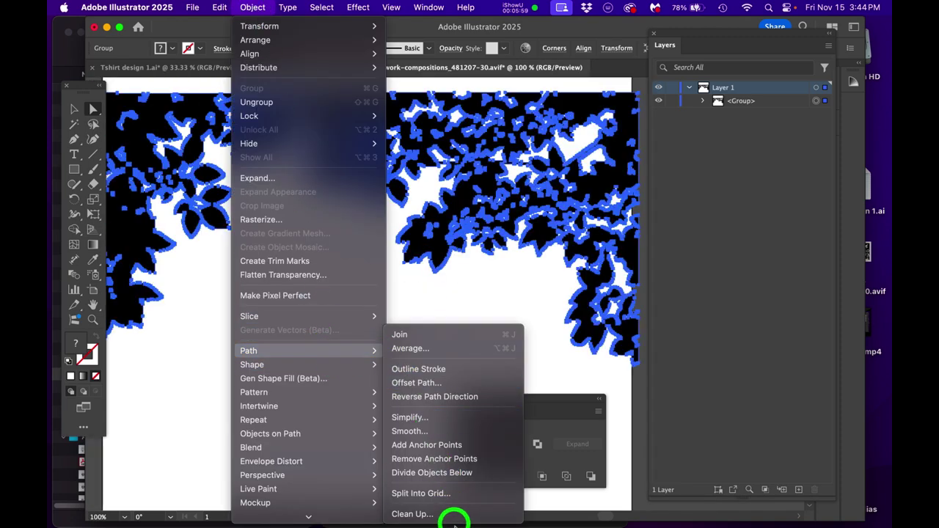
pyautogui.click(412, 416)
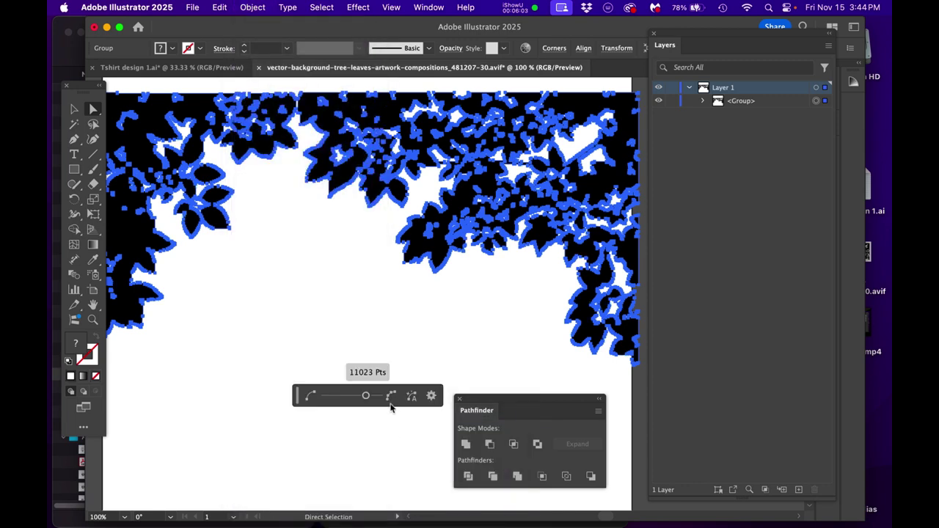
pyautogui.moveTo(366, 398); pyautogui.dragTo(350, 397)
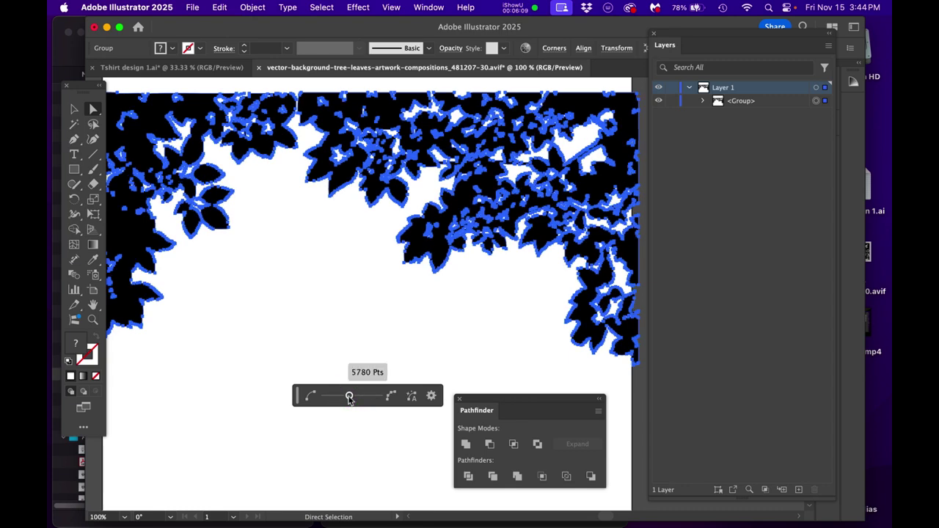
pyautogui.click(373, 347)
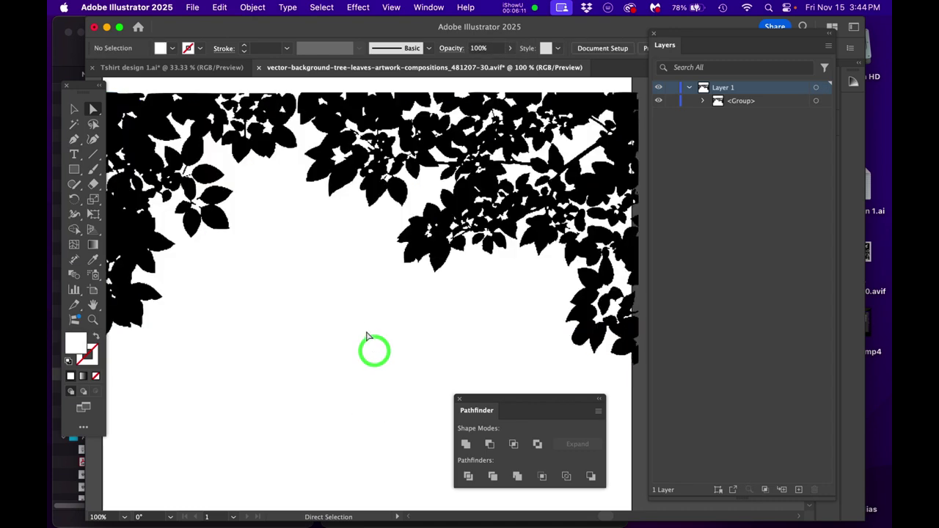
# Copy the whole leaf group and switch to the Tshirt design 1.ai document
pyautogui.keyDown('alt'); pyautogui.scroll(-2, 367, 315); pyautogui.keyUp('alt')
pyautogui.moveTo(555, 400); pyautogui.dragTo(890, 341)
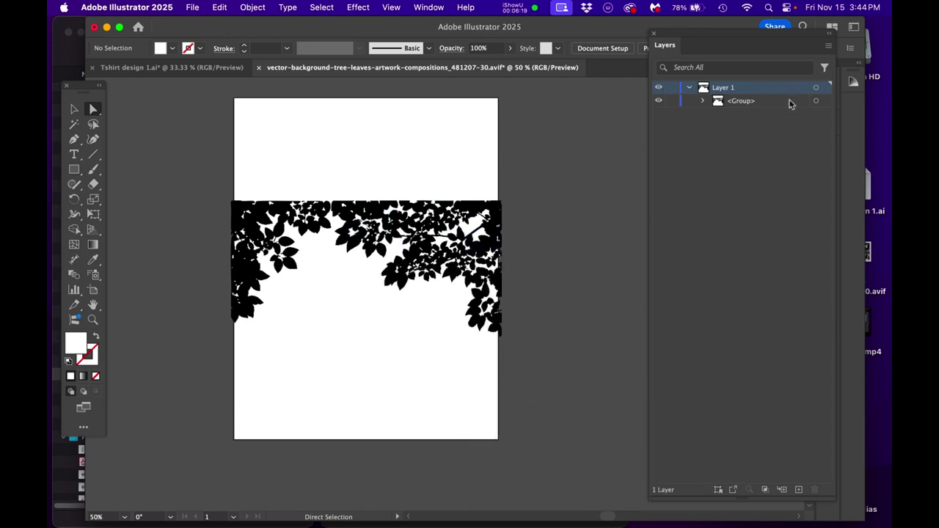
pyautogui.click(815, 101)
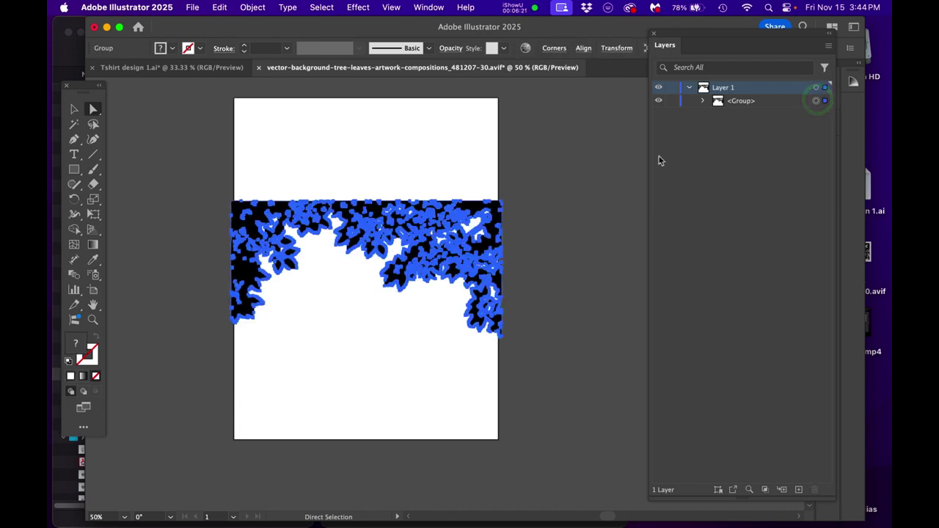
pyautogui.press('super+c')
pyautogui.click(202, 68)
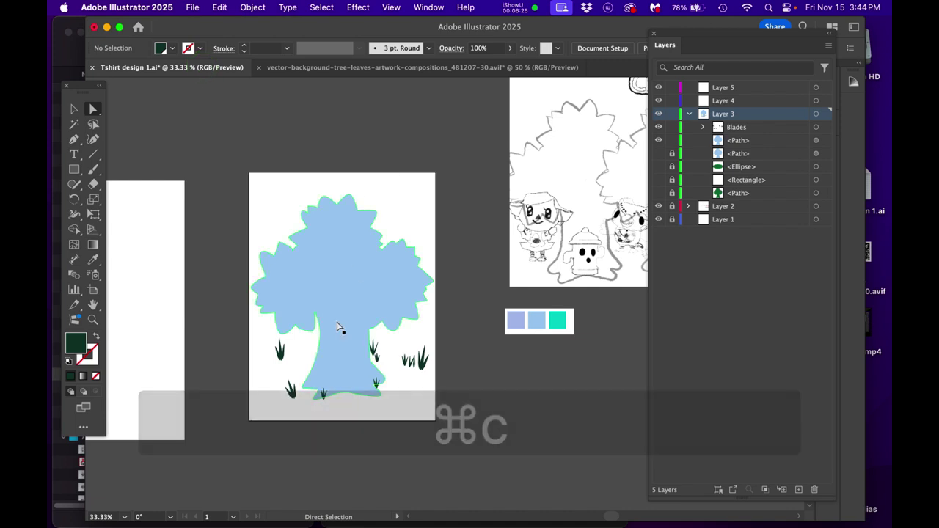
pyautogui.click(734, 101)
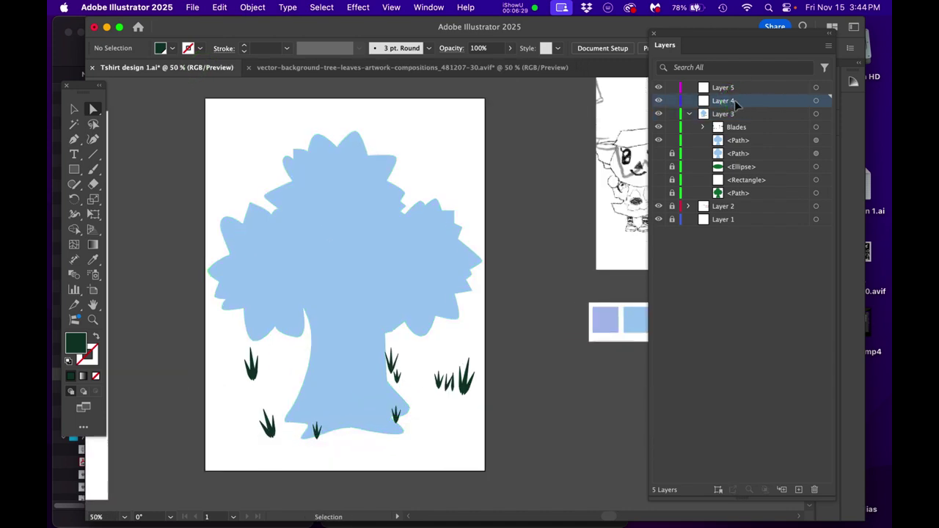
pyautogui.press('super+f')
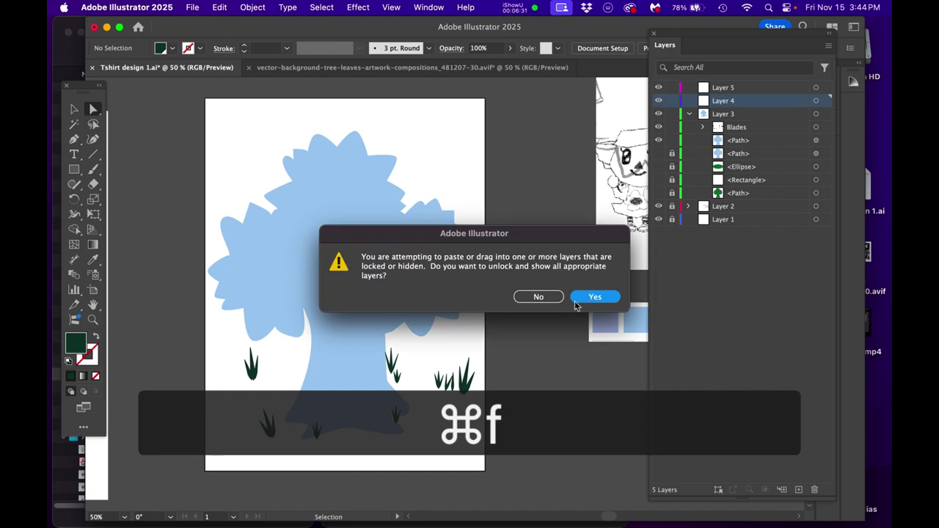
pyautogui.click(539, 296)
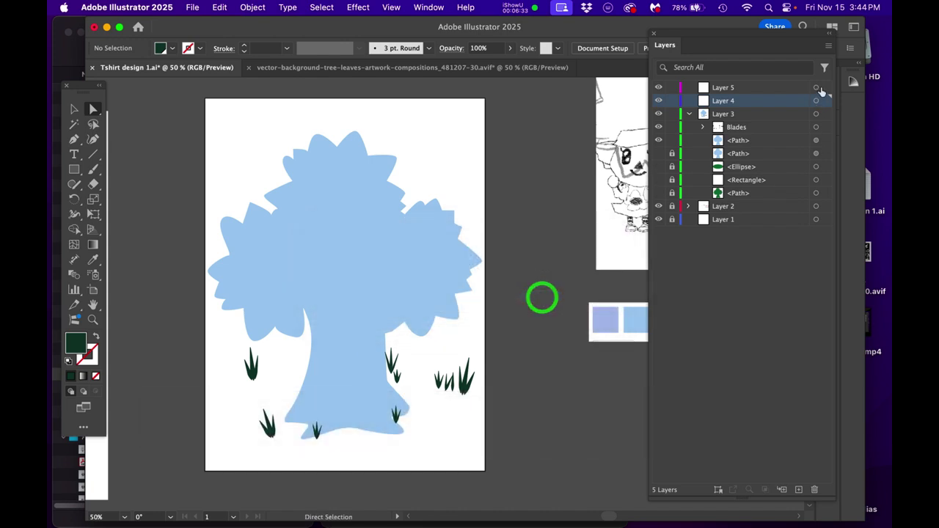
# Turn off Paste Remembers Layers and paste the copied leaves in front on Layer 4
pyautogui.click(828, 46)
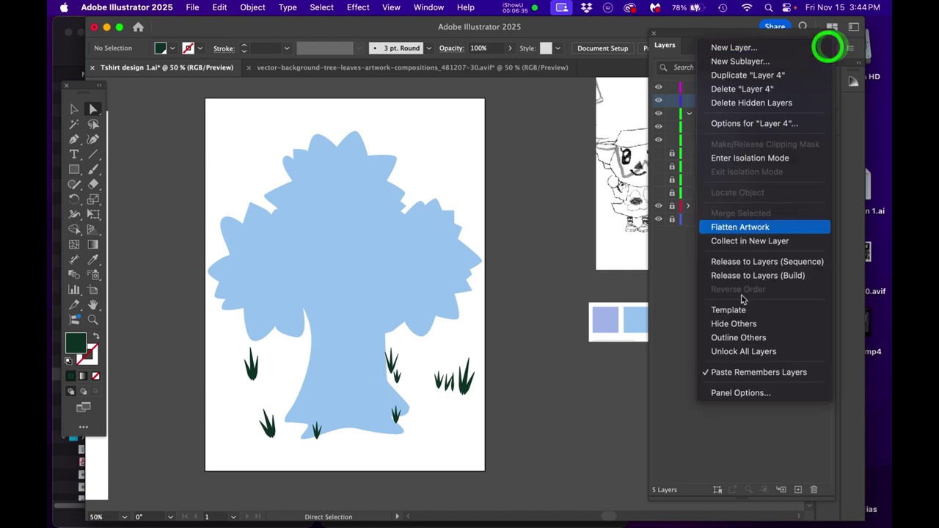
pyautogui.click(760, 374)
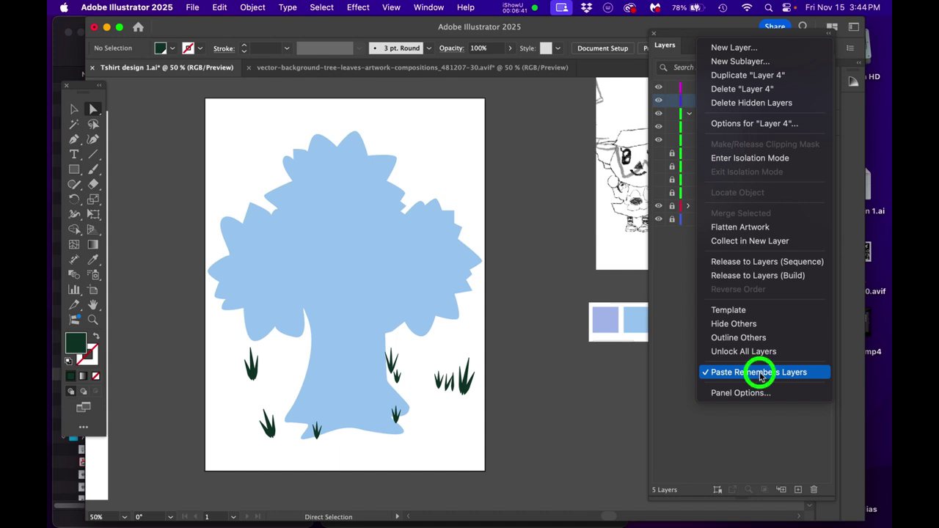
pyautogui.click(743, 104)
pyautogui.click(742, 103)
pyautogui.press('super+f')
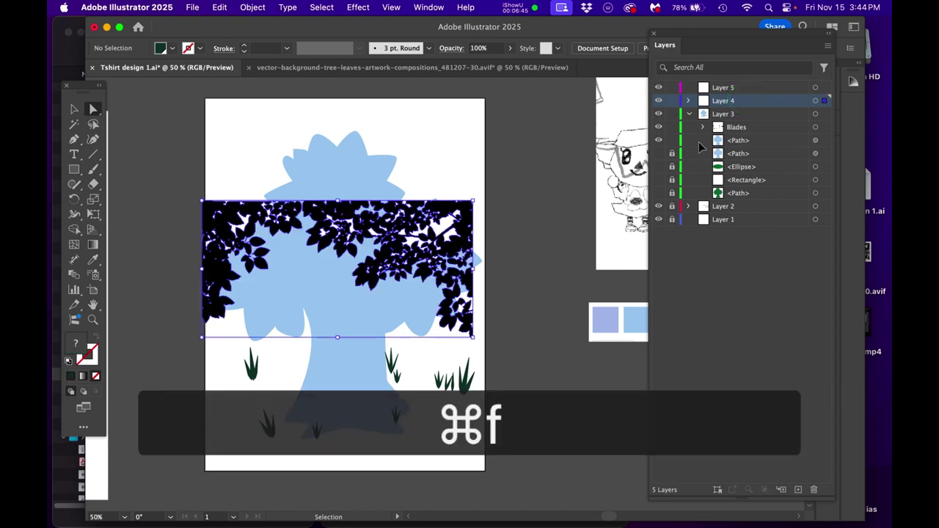
# Move the leaves up over the tree's crown, then stretch and slightly skew them with Free Transform to cover the crown
pyautogui.moveTo(327, 199); pyautogui.dragTo(340, 146)
pyautogui.moveTo(338, 137); pyautogui.dragTo(336, 138)
pyautogui.press('e')
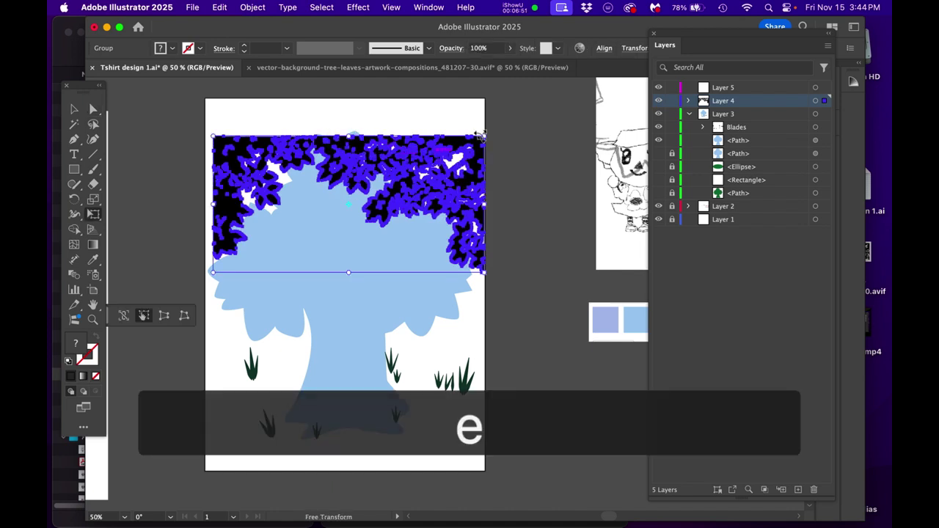
pyautogui.moveTo(485, 137); pyautogui.dragTo(469, 121)
pyautogui.moveTo(341, 269); pyautogui.dragTo(341, 337)
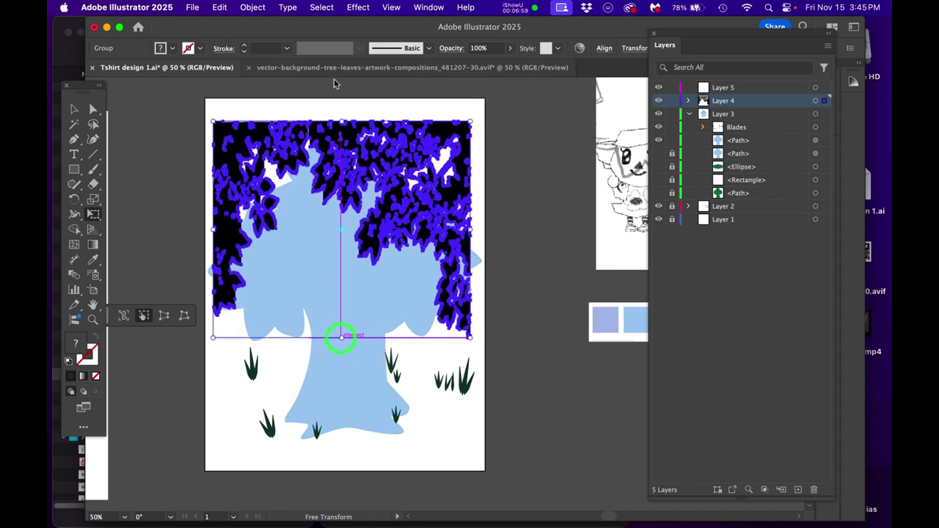
pyautogui.moveTo(342, 121); pyautogui.dragTo(367, 126)
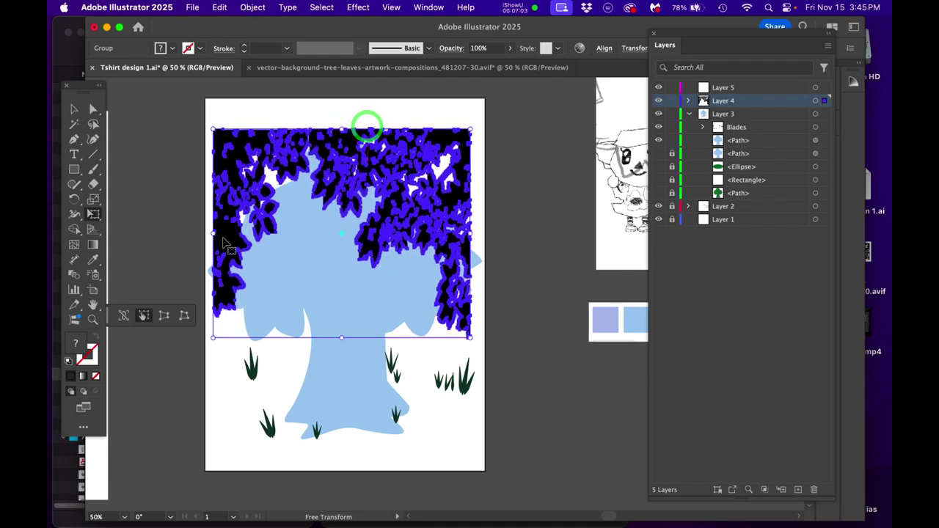
pyautogui.moveTo(214, 231)
pyautogui.mouseDown()
pyautogui.moveTo(256, 235)
pyautogui.moveTo(213, 237)
pyautogui.mouseUp()
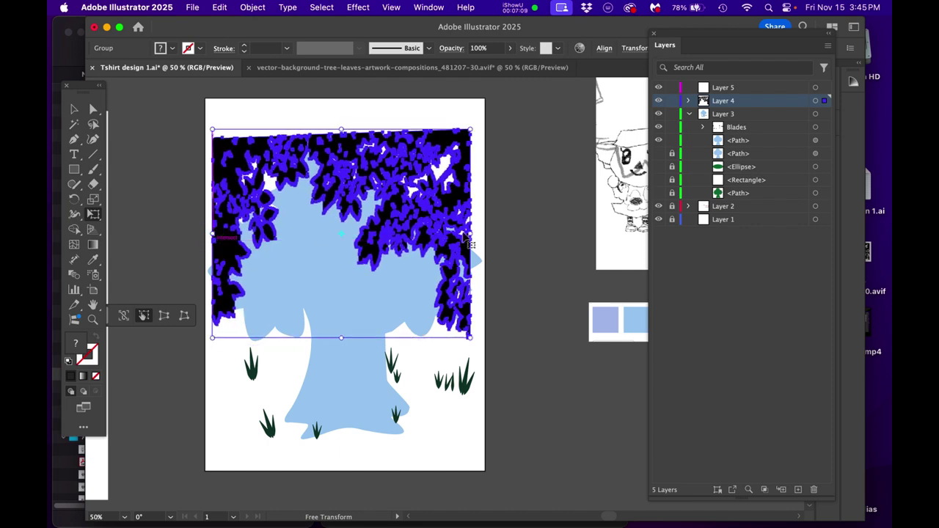
pyautogui.moveTo(470, 233); pyautogui.dragTo(481, 237)
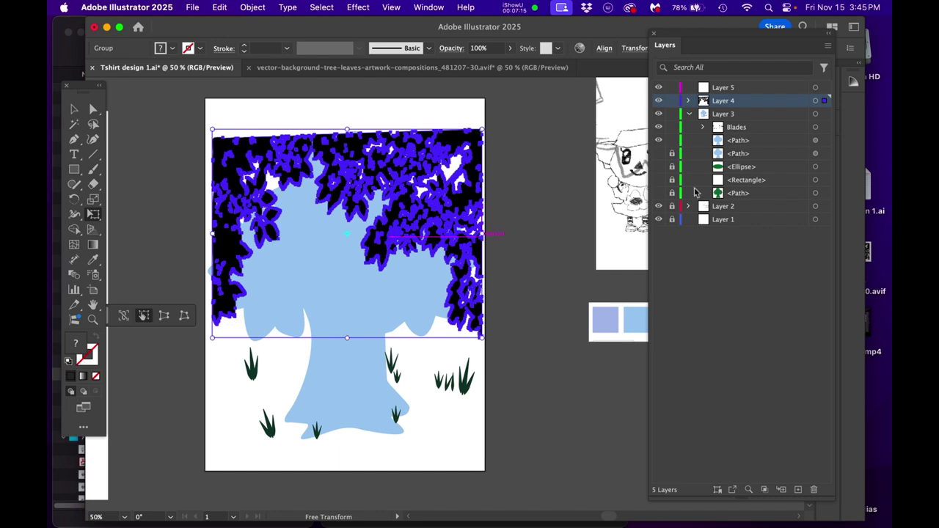
# Hide Layer 4 with the leaves, plus the Blades group and the light blue tree path in Layer 3
pyautogui.click(658, 101)
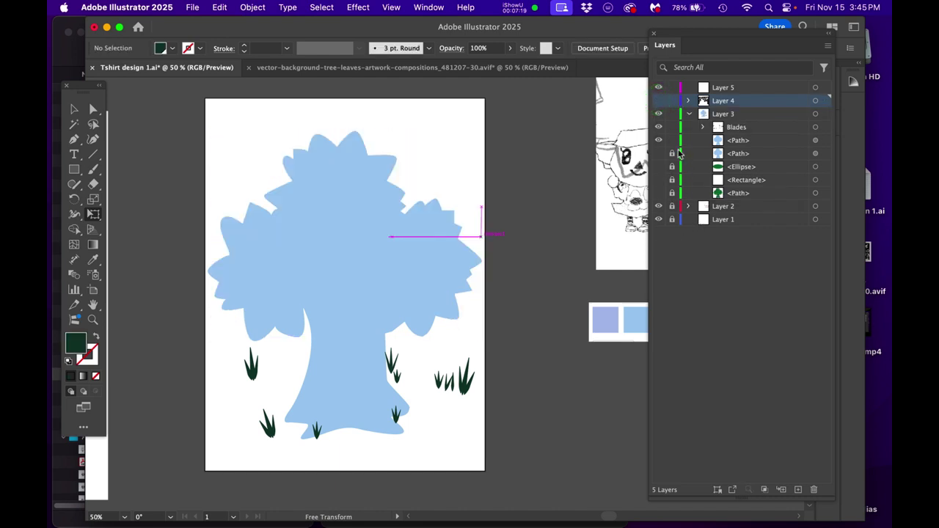
pyautogui.click(658, 127)
pyautogui.click(658, 141)
pyautogui.click(527, 276)
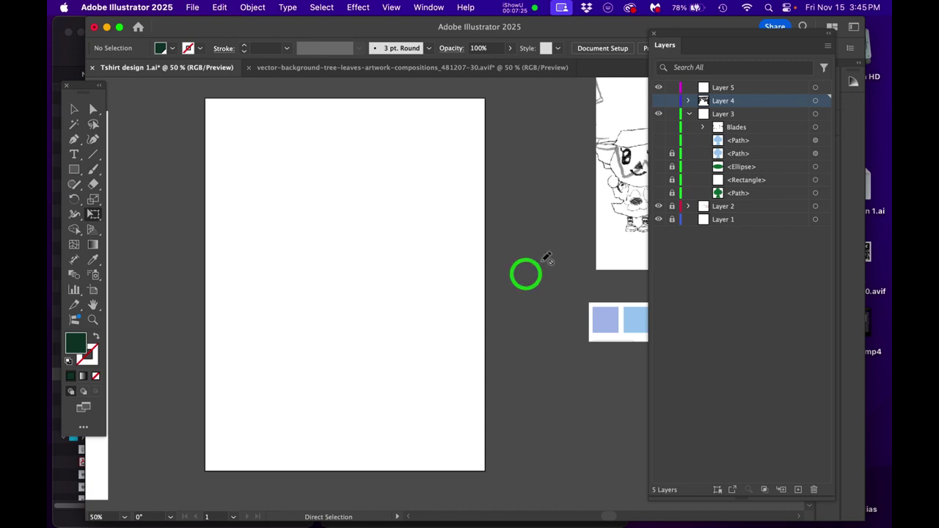
# Unlock Layer 2 and draw a rectangle on it covering the whole artboard
pyautogui.click(671, 206)
pyautogui.click(737, 208)
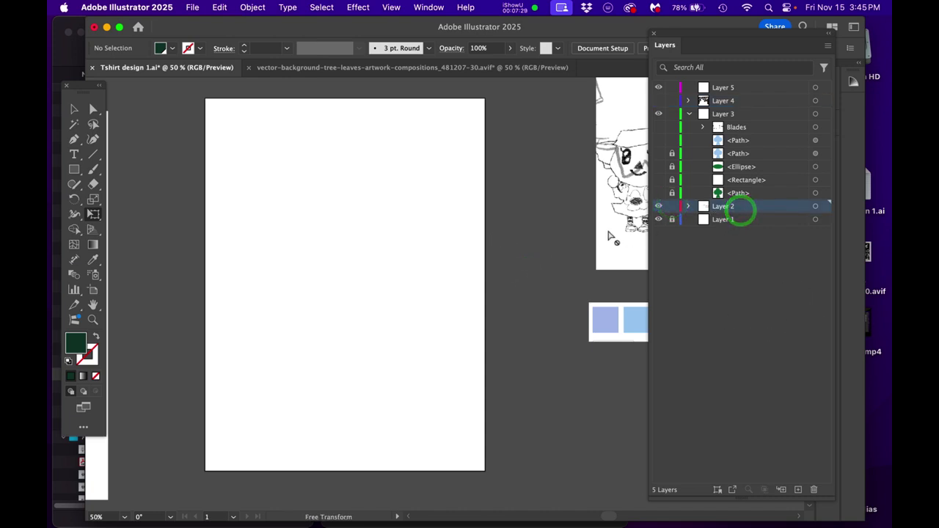
pyautogui.press('m')
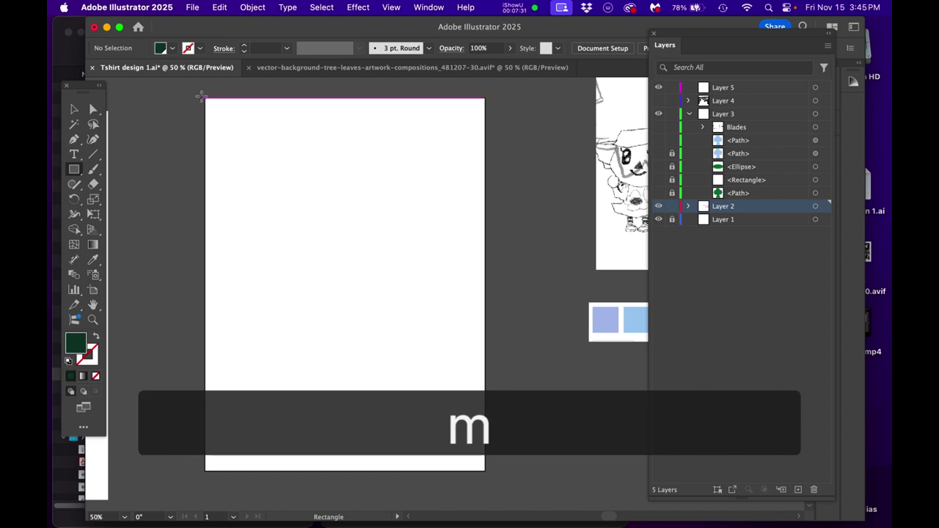
pyautogui.moveTo(205, 96); pyautogui.dragTo(488, 476)
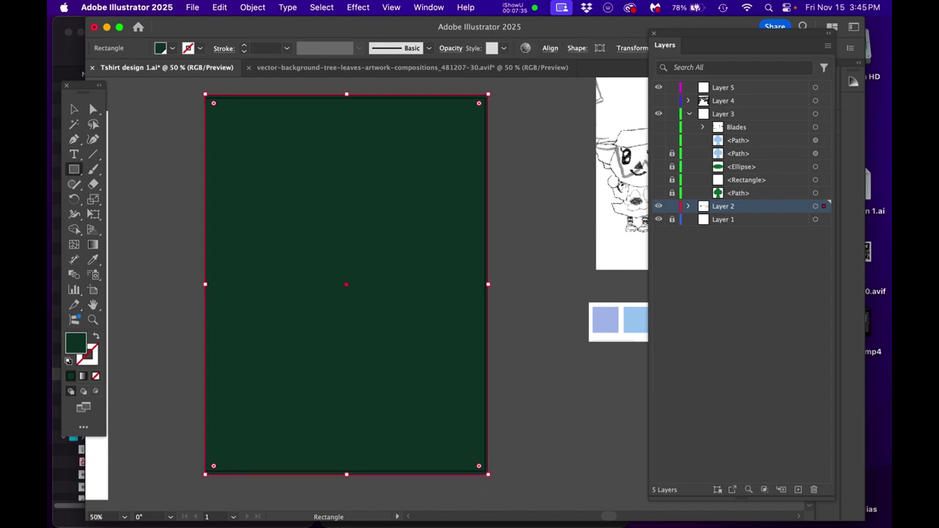
# Fill the artboard-sized rectangle with dark navy #191E5B and add that colour to the swatches
pyautogui.moveTo(890, 334); pyautogui.dragTo(626, 382)
pyautogui.click(564, 443)
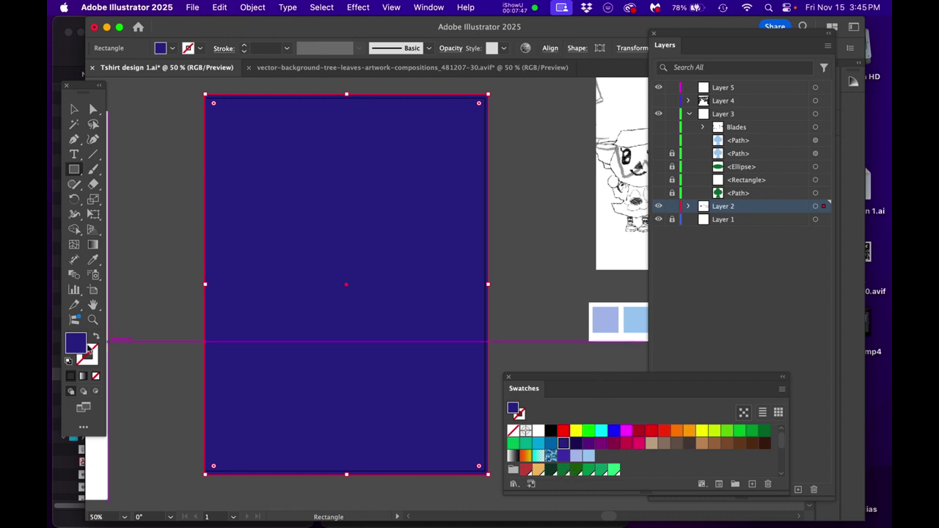
pyautogui.doubleClick(75, 343)
pyautogui.moveTo(419, 293); pyautogui.dragTo(419, 299)
pyautogui.click(590, 200)
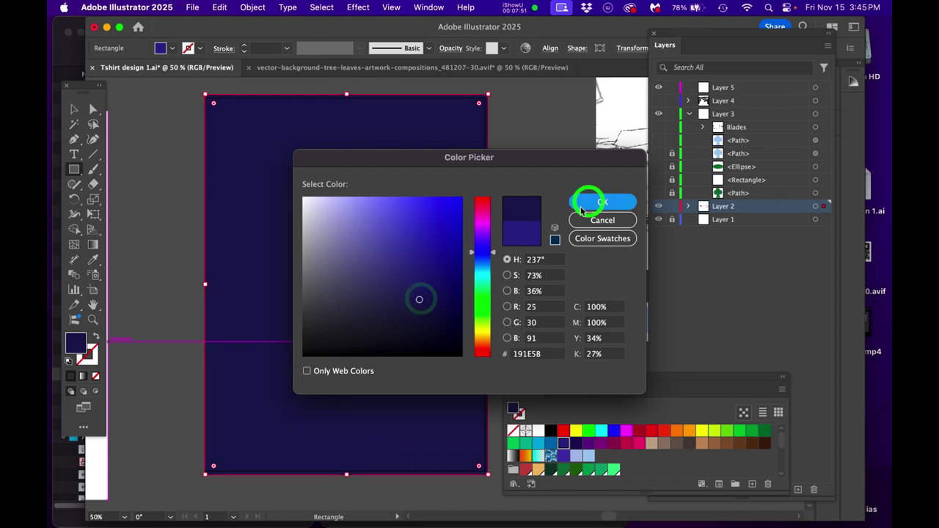
pyautogui.moveTo(81, 349)
pyautogui.mouseDown()
pyautogui.moveTo(513, 462)
pyautogui.moveTo(608, 447)
pyautogui.moveTo(599, 464)
pyautogui.mouseUp()
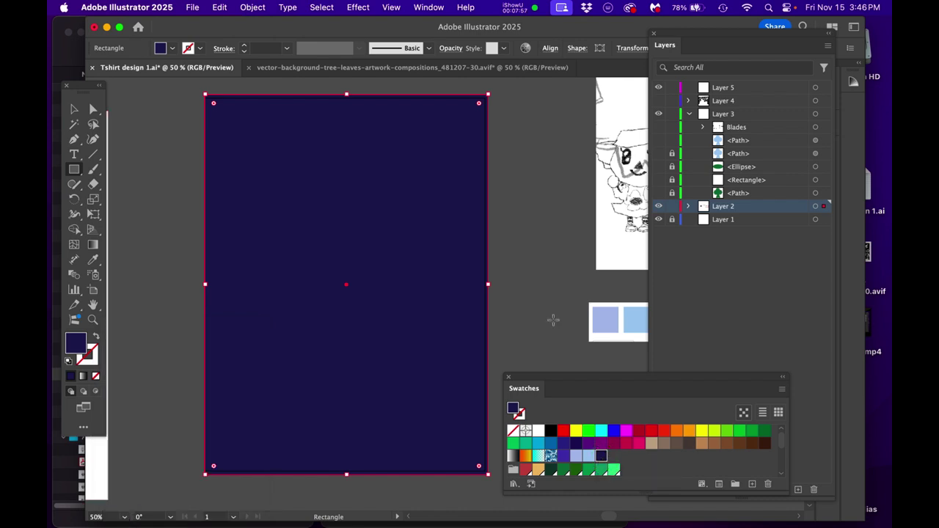
# Lock Layer 2 and rename it Background
pyautogui.click(671, 206)
pyautogui.doubleClick(723, 206)
pyautogui.write('Ba')
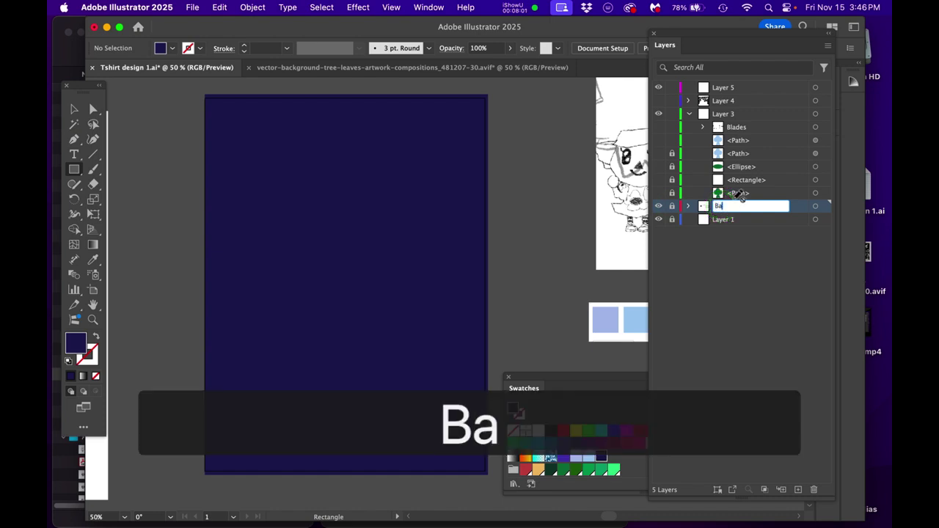
pyautogui.write('ckground')
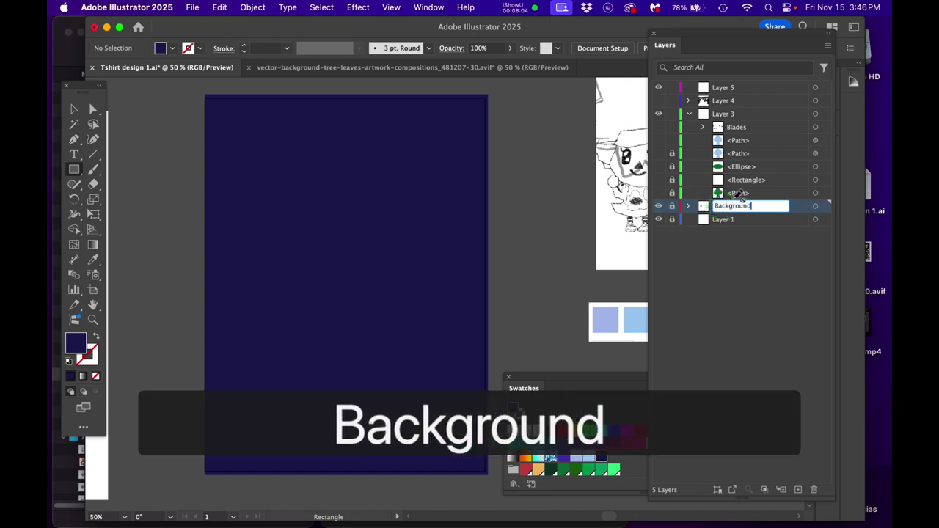
pyautogui.press('Return')
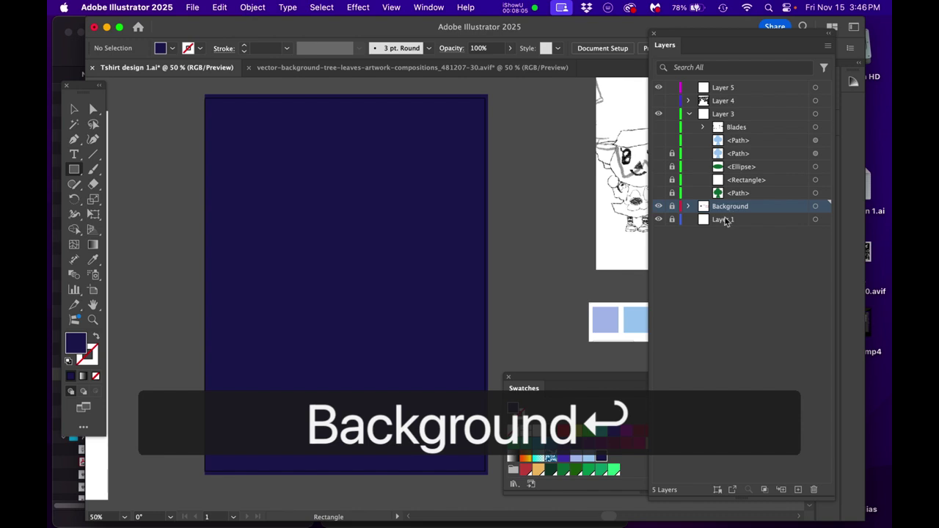
# Show the upper light blue tree path in Layer 3 and lock it, and show the green ellipse and the Blades group
pyautogui.click(659, 127)
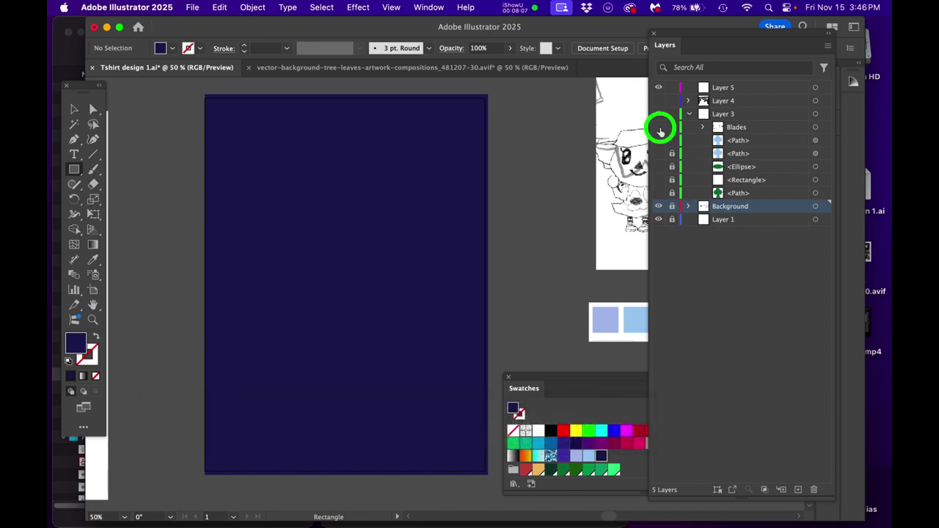
pyautogui.click(659, 127)
pyautogui.click(659, 140)
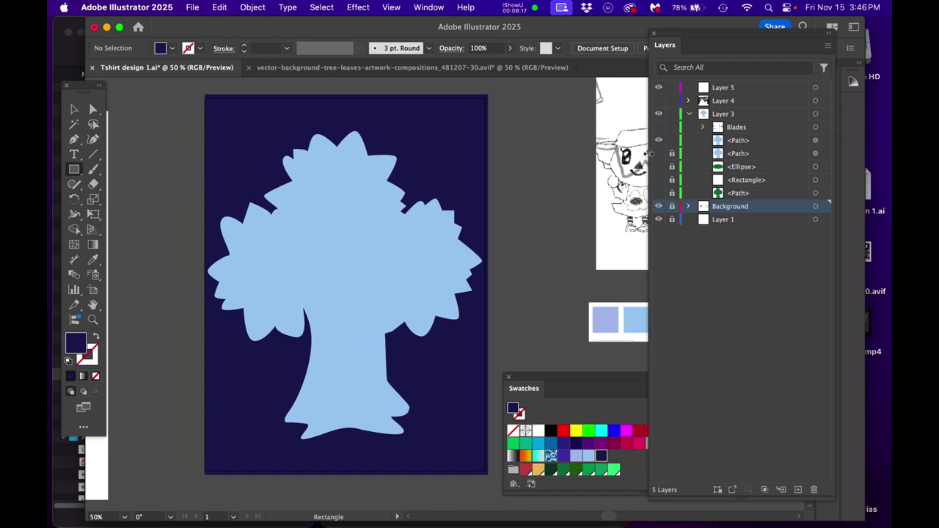
pyautogui.moveTo(664, 141); pyautogui.dragTo(660, 176)
pyautogui.click(658, 167)
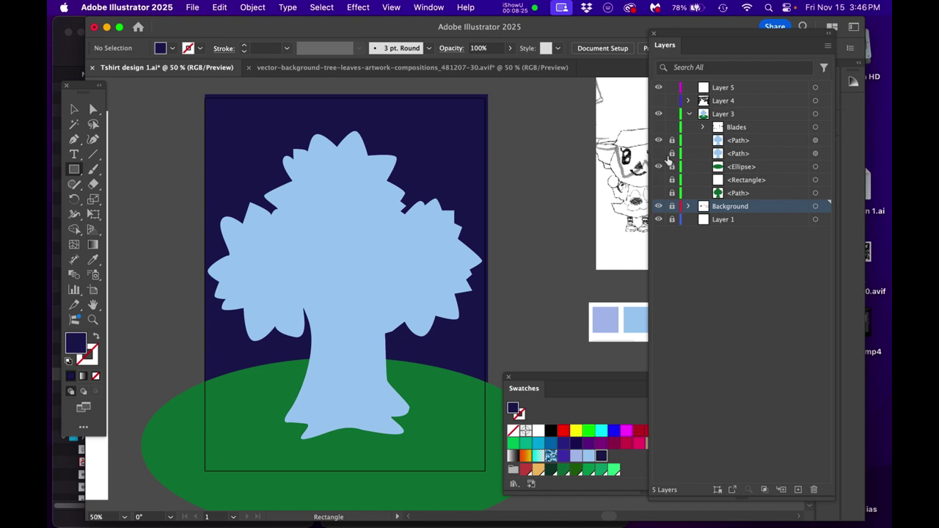
pyautogui.click(657, 124)
pyautogui.click(658, 126)
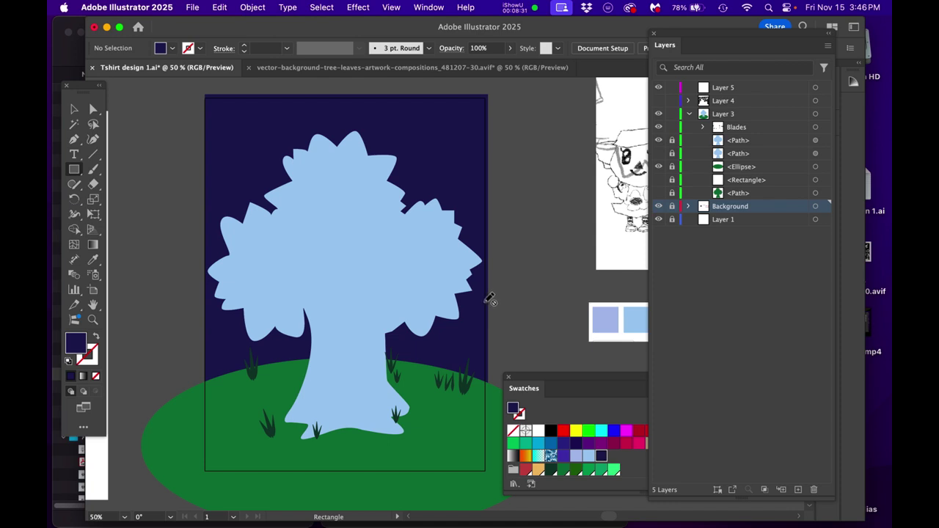
# Unlock the green ellipse and move the Blades group below both light blue tree paths, directly above the ellipse
pyautogui.press('super+minus')
pyautogui.moveTo(488, 318); pyautogui.dragTo(486, 262)
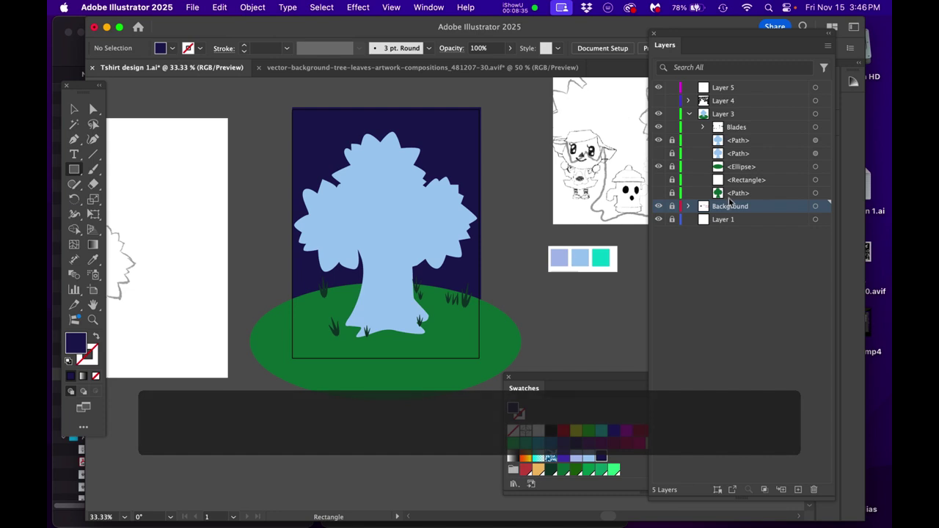
pyautogui.click(672, 167)
pyautogui.moveTo(770, 127); pyautogui.dragTo(767, 160)
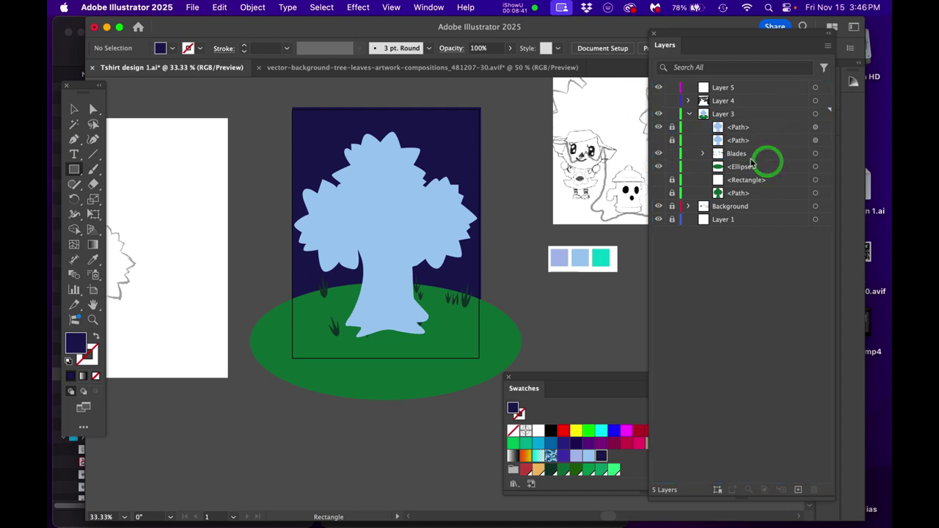
# Move the Blades group and ellipse up behind the tree crown, and stretch the ellipse down to just below the trunk's base
pyautogui.click(815, 154)
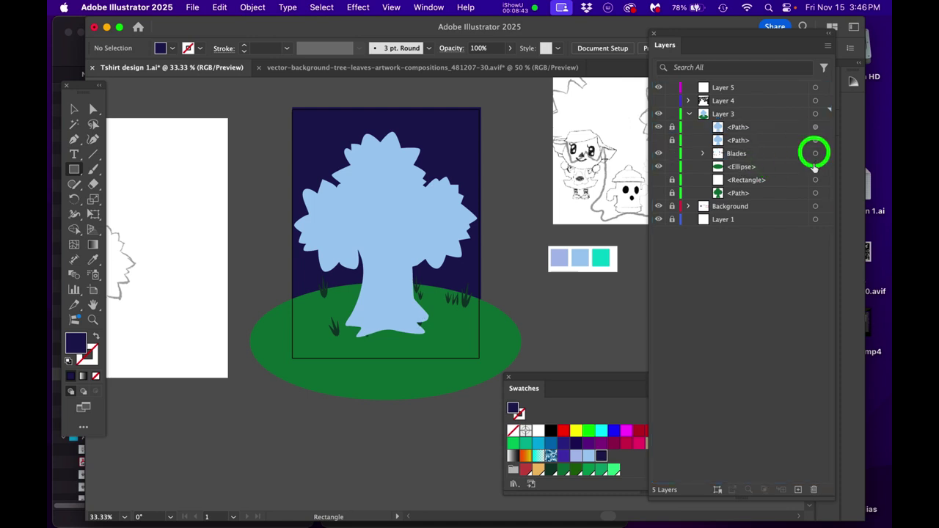
pyautogui.keyDown('shift'); pyautogui.click(814, 166); pyautogui.keyUp('shift')
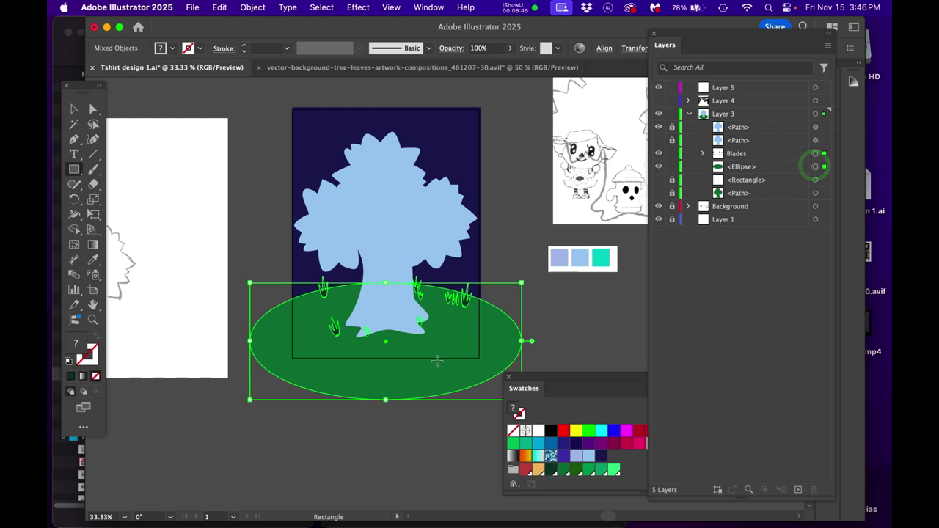
pyautogui.press('v')
pyautogui.moveTo(440, 378); pyautogui.dragTo(435, 304)
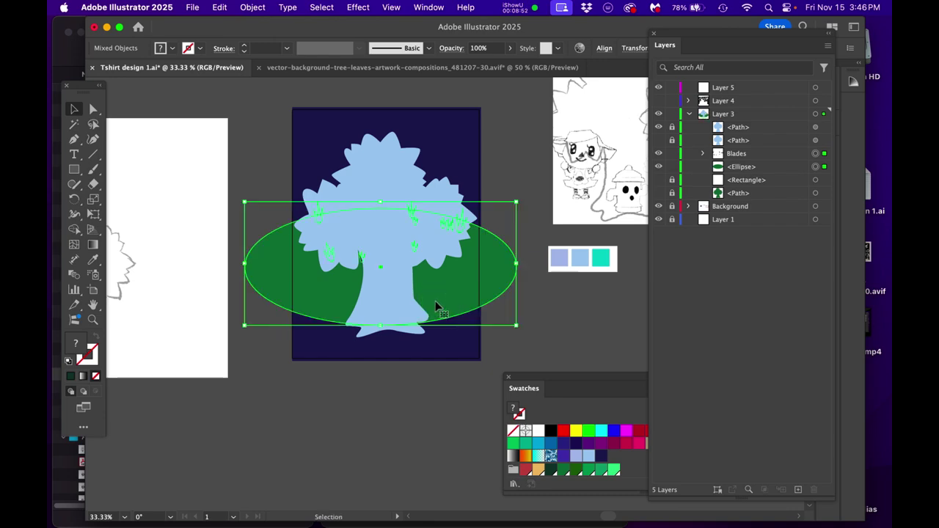
pyautogui.click(814, 167)
pyautogui.moveTo(380, 328); pyautogui.dragTo(380, 339)
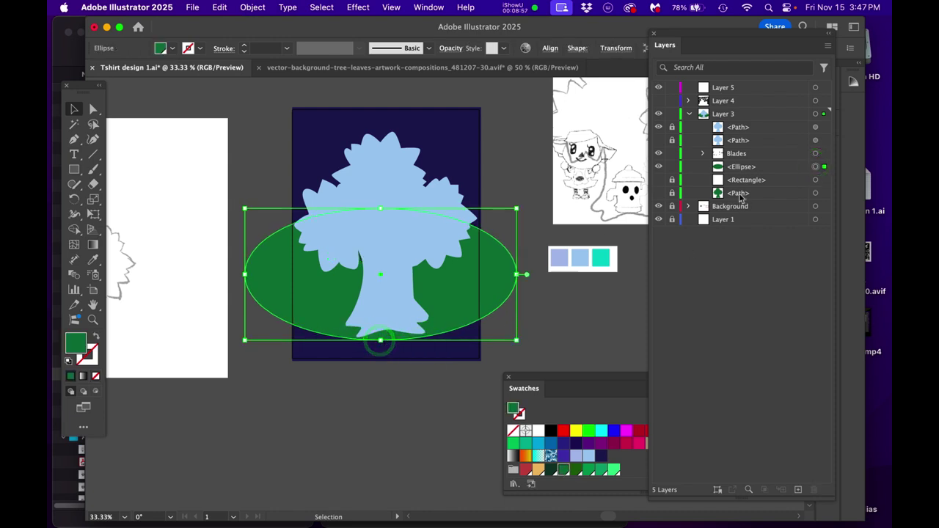
# Unlock the visible light blue tree path and move it below the Blades group, directly above the ellipse
pyautogui.click(671, 127)
pyautogui.moveTo(749, 141); pyautogui.dragTo(748, 157)
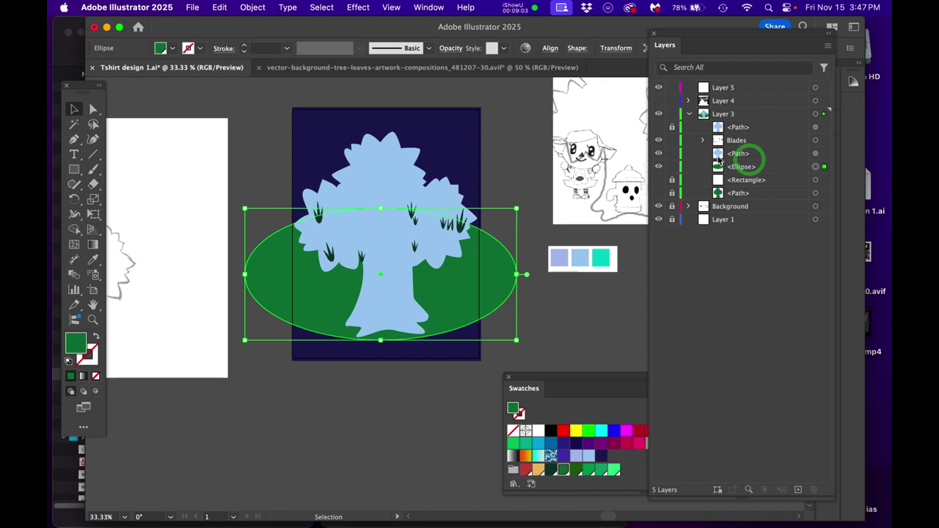
# Set the layer list's row size to Large
pyautogui.click(828, 45)
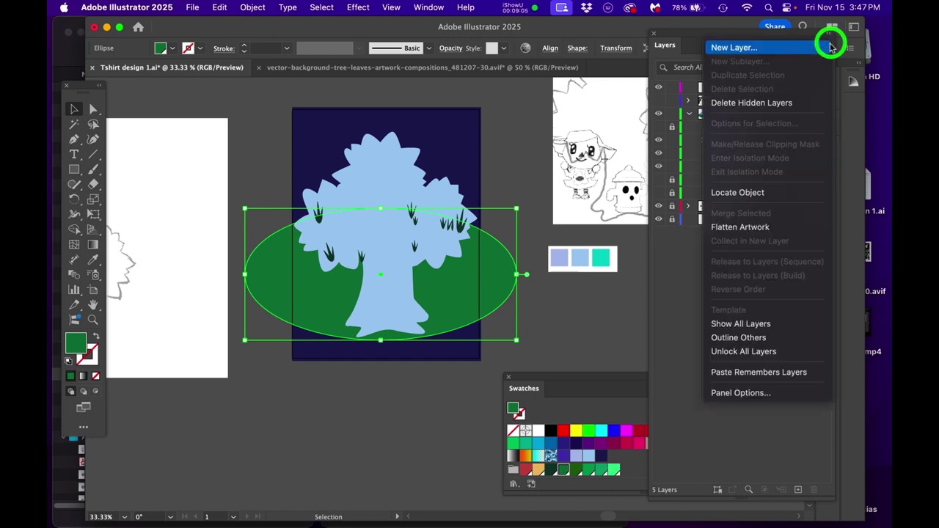
pyautogui.click(738, 394)
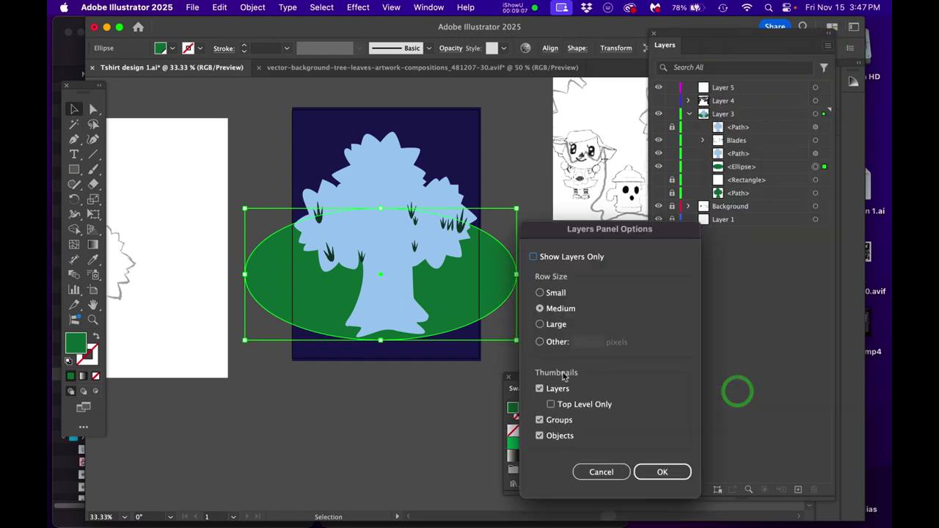
pyautogui.click(540, 325)
pyautogui.click(654, 473)
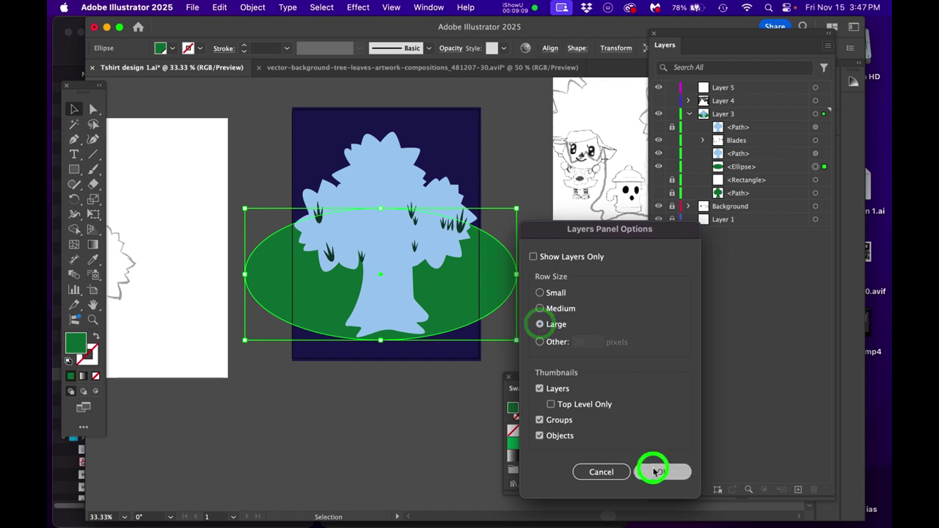
# Unlock the hidden rectangle in Layer 3 and move the visible tree path back above the Blades group
pyautogui.click(782, 196)
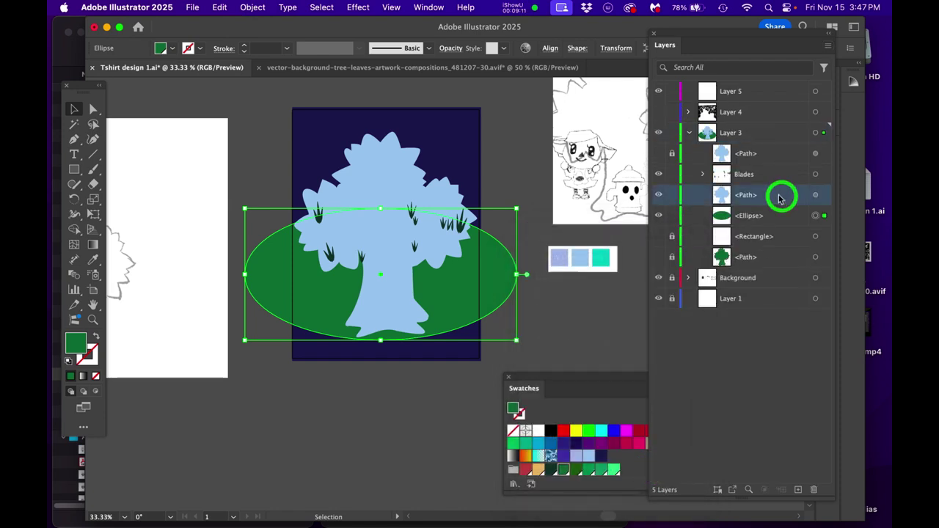
pyautogui.click(671, 237)
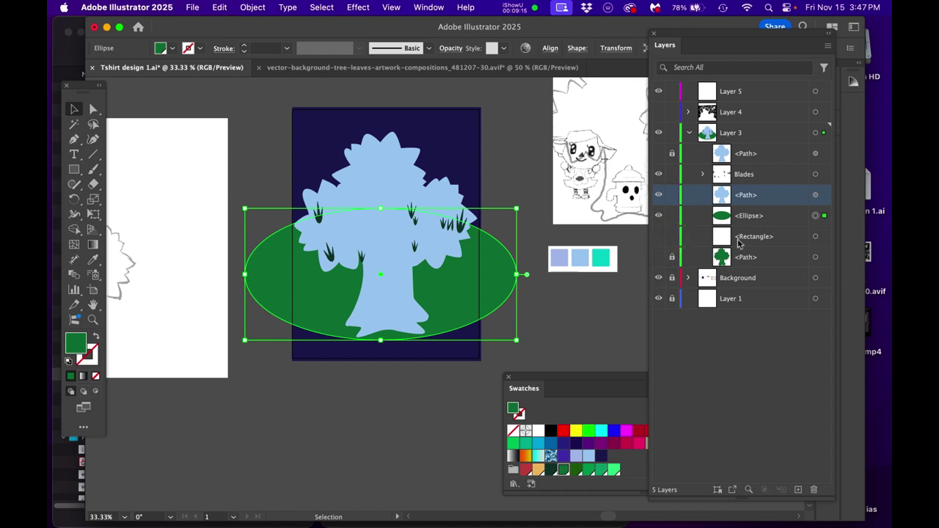
pyautogui.moveTo(765, 200); pyautogui.dragTo(721, 183)
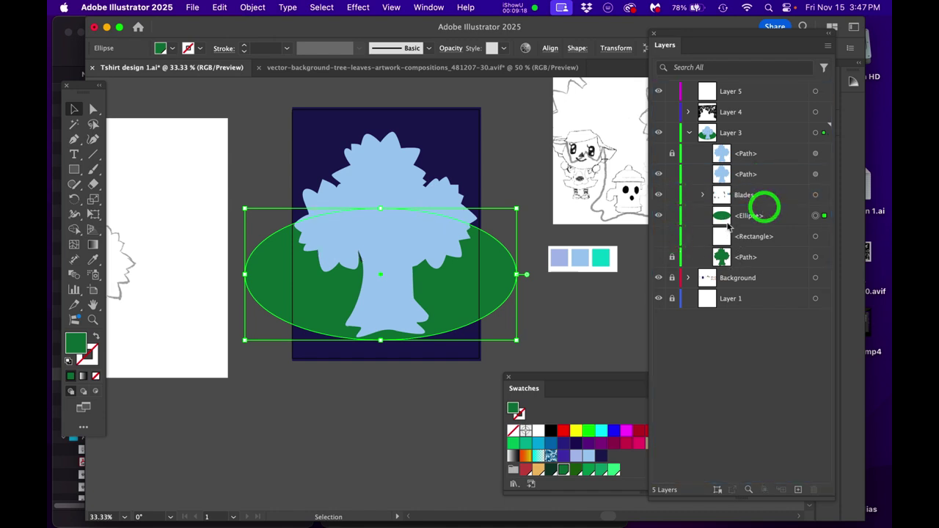
pyautogui.click(776, 175)
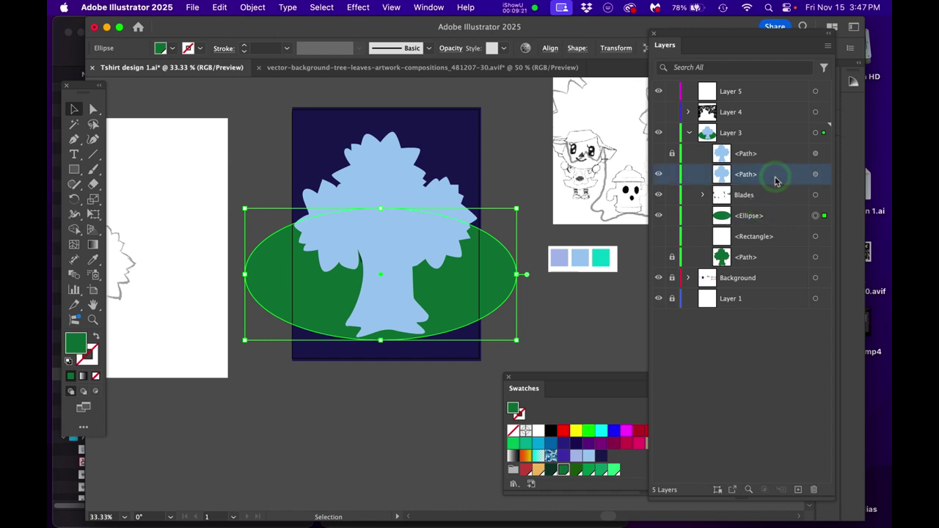
pyautogui.click(768, 198)
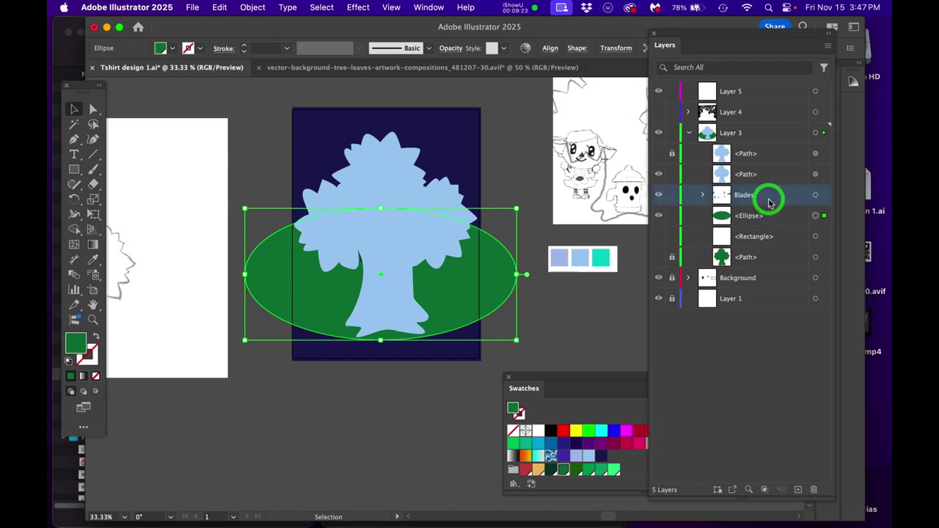
pyautogui.click(775, 217)
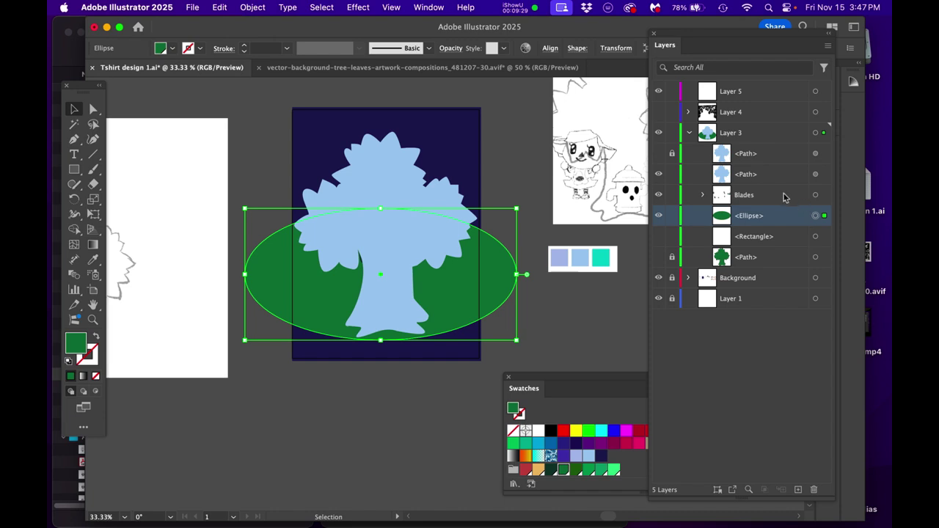
# Make a clipping mask from the visible tree path and the Blades group
pyautogui.click(814, 173)
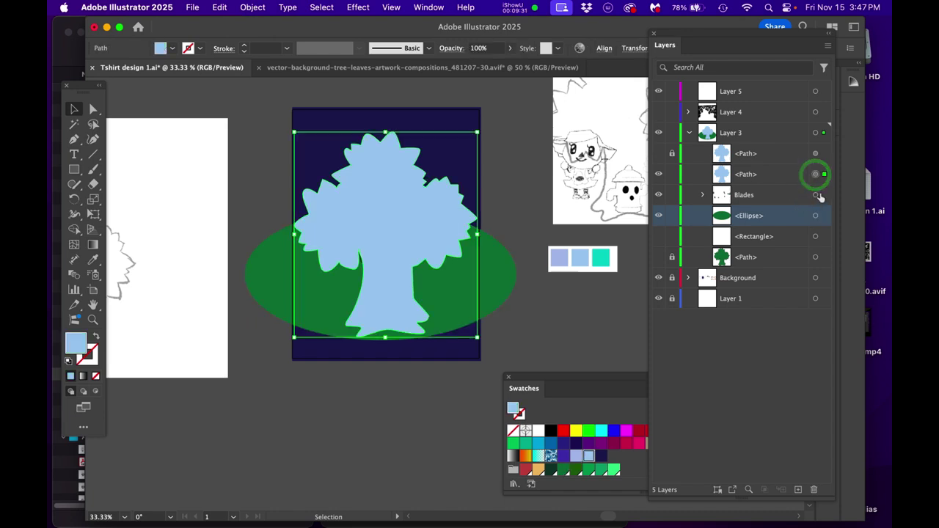
pyautogui.keyDown('shift'); pyautogui.click(814, 195); pyautogui.keyUp('shift')
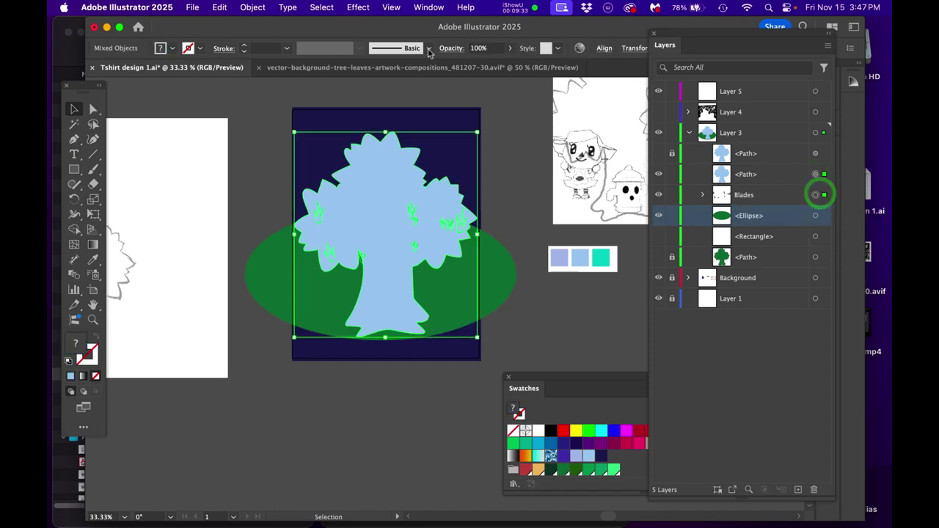
pyautogui.click(252, 8)
pyautogui.scroll(-4, 264, 433)
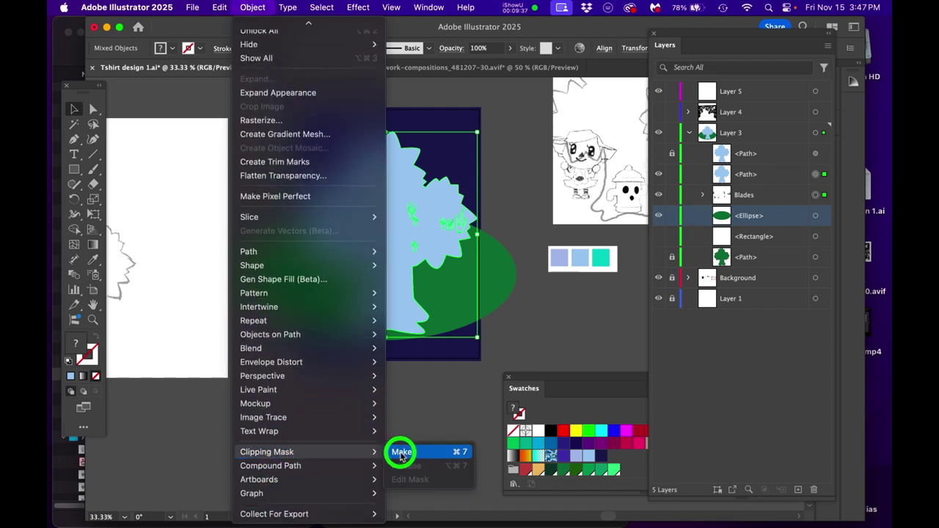
pyautogui.click(399, 451)
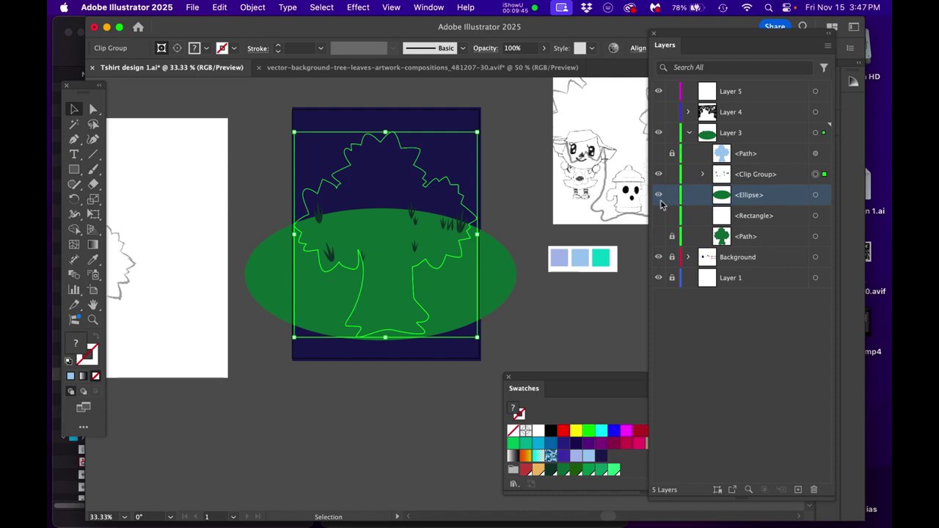
# Move the green ellipse into the clip group below Blades so the tree shape masks it, and deselect everything
pyautogui.click(701, 173)
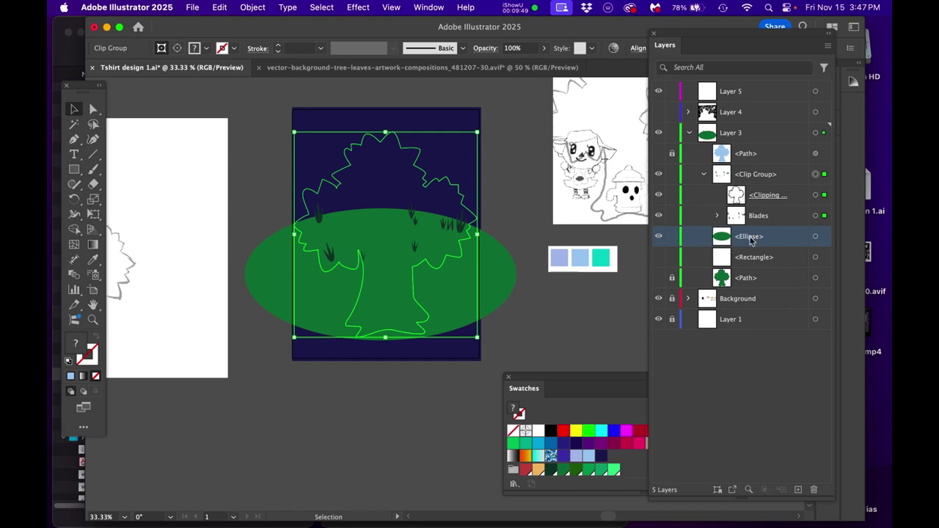
pyautogui.click(778, 243)
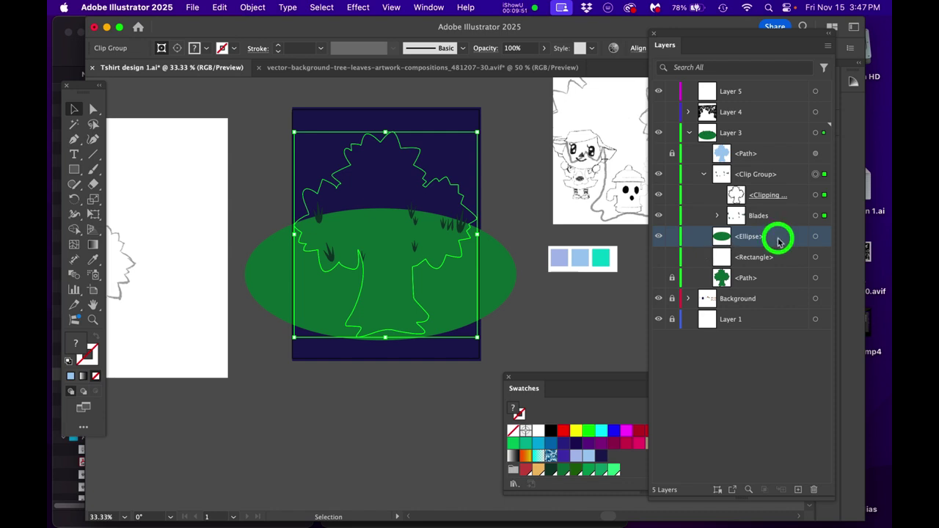
pyautogui.moveTo(778, 243); pyautogui.dragTo(760, 226)
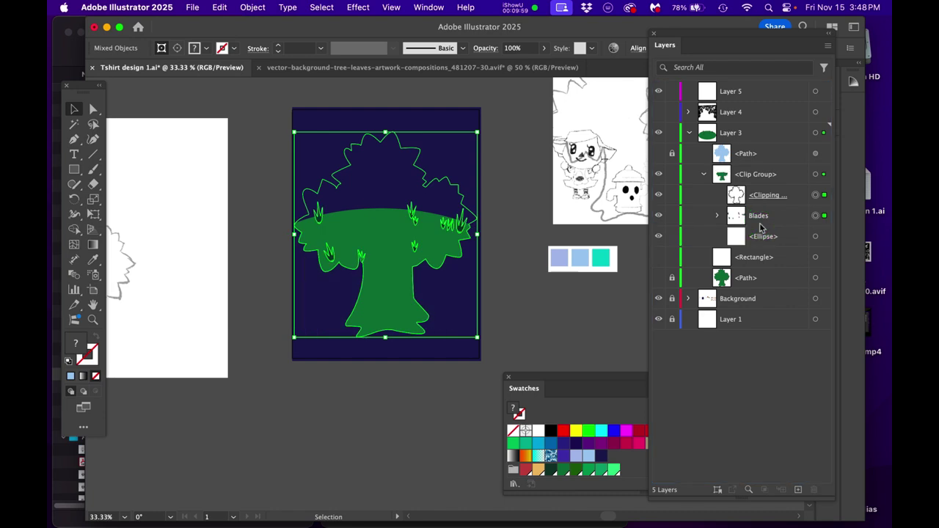
pyautogui.keyDown('super'); pyautogui.click(517, 276); pyautogui.keyUp('super')
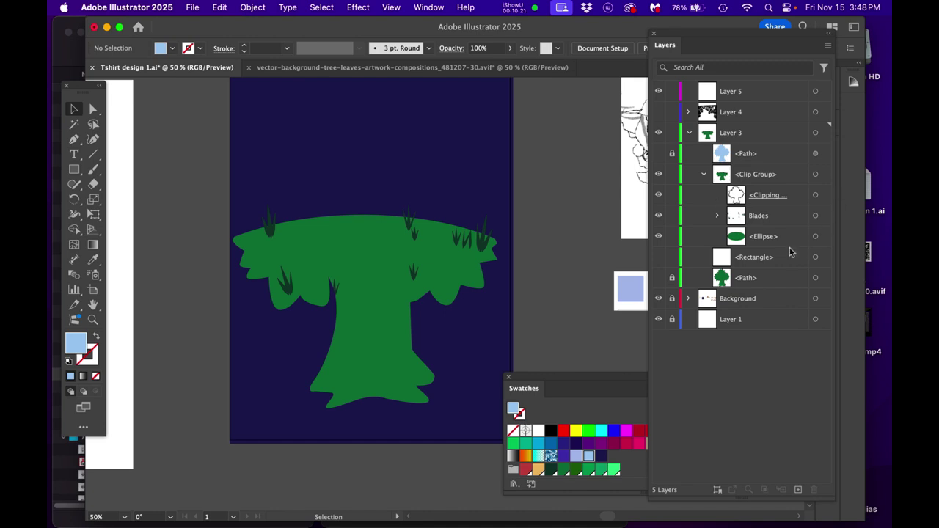
# Show the locked light blue tree path and draw a rectangle above it in Layer 3, covering the crown and extending past both artboard sides
pyautogui.click(797, 489)
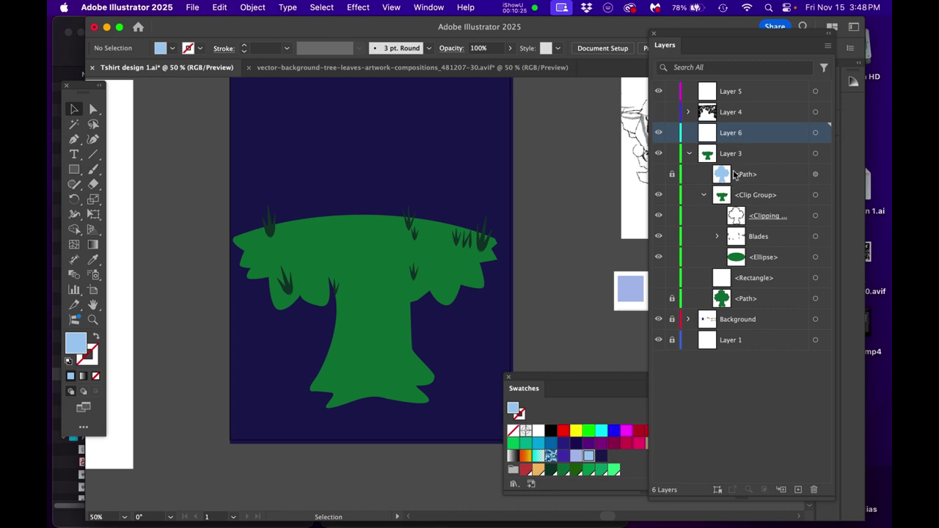
pyautogui.press('super+z')
pyautogui.press('m')
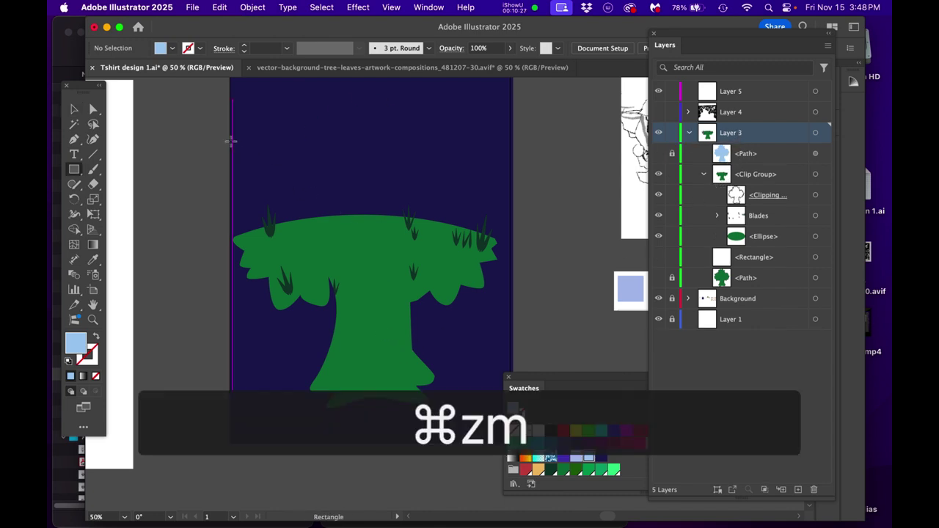
pyautogui.click(658, 153)
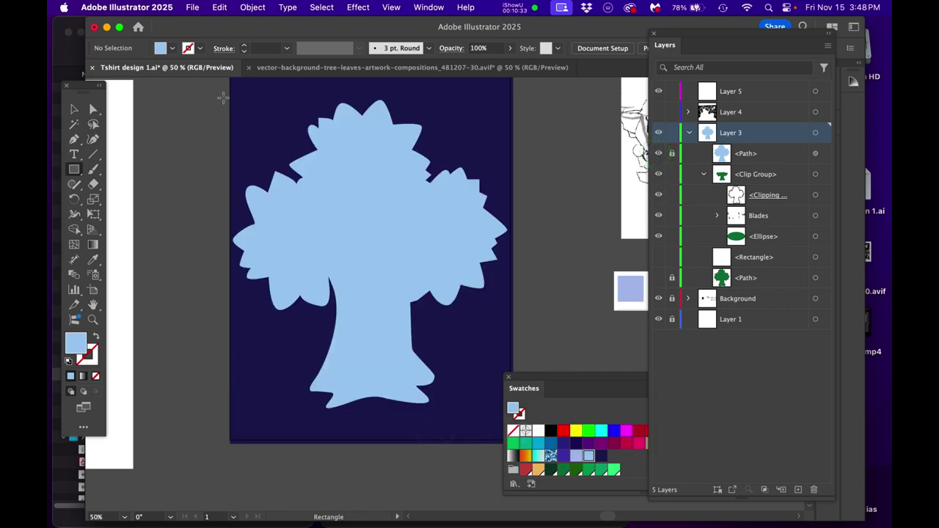
pyautogui.moveTo(208, 91); pyautogui.dragTo(529, 329)
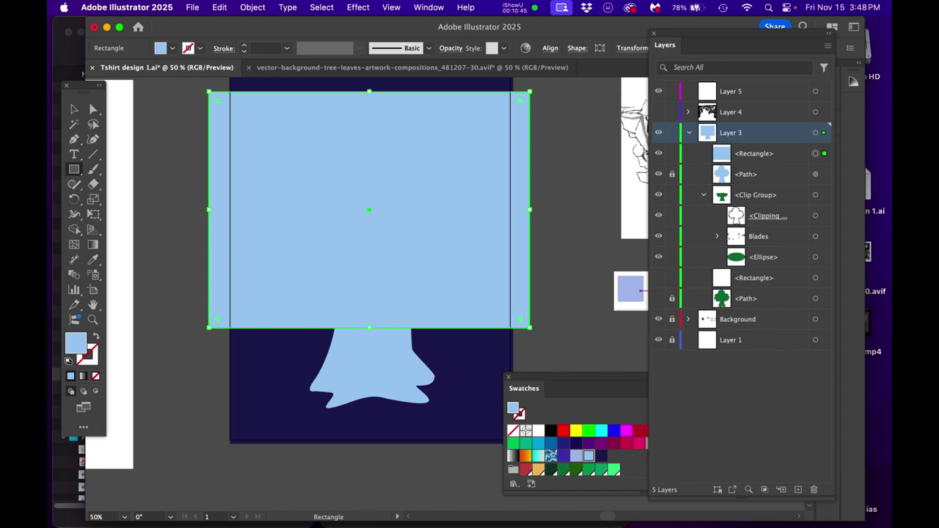
# Fill the new rectangle with the white-to-blue gradient and run it vertically from white at the lower edge to blue near the top
pyautogui.click(329, 360)
pyautogui.moveTo(637, 366); pyautogui.dragTo(344, 397)
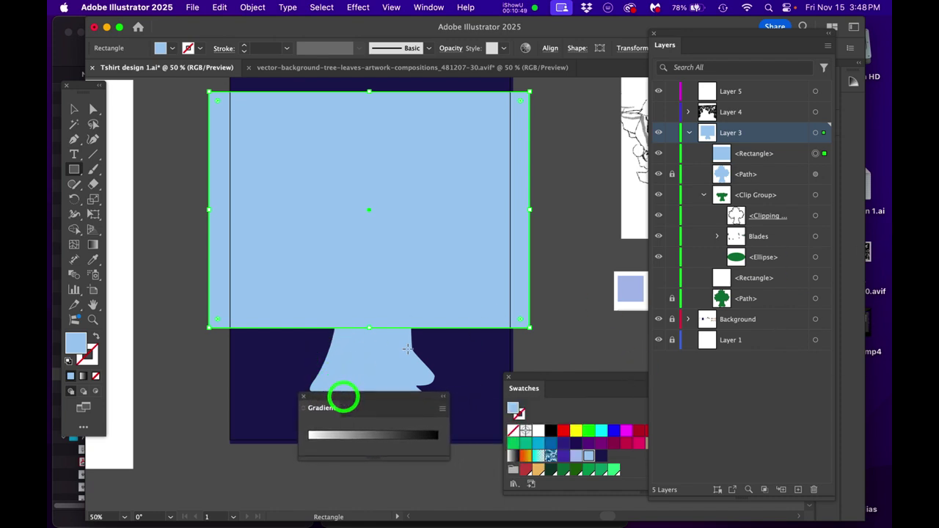
pyautogui.moveTo(555, 446); pyautogui.dragTo(442, 468)
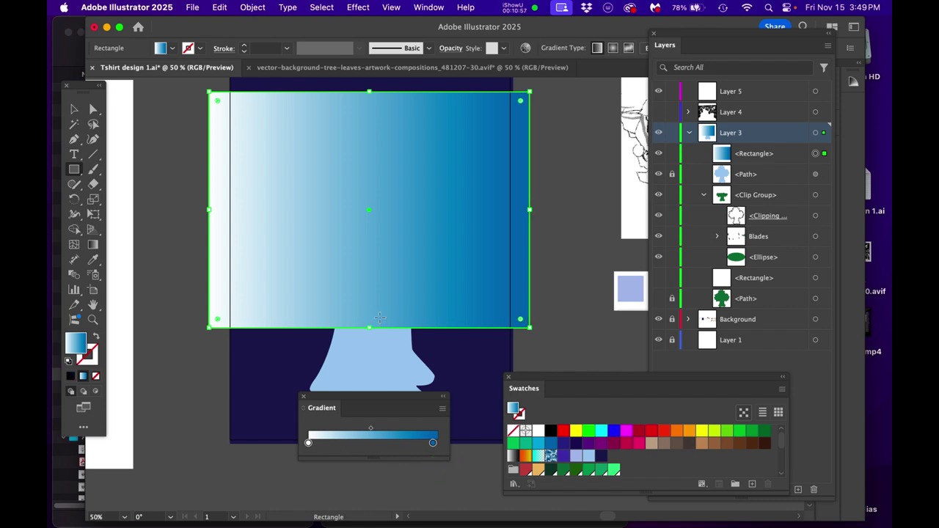
pyautogui.press('g')
pyautogui.moveTo(381, 319)
pyautogui.mouseDown()
pyautogui.moveTo(381, 135)
pyautogui.moveTo(373, 168)
pyautogui.moveTo(372, 160)
pyautogui.mouseUp()
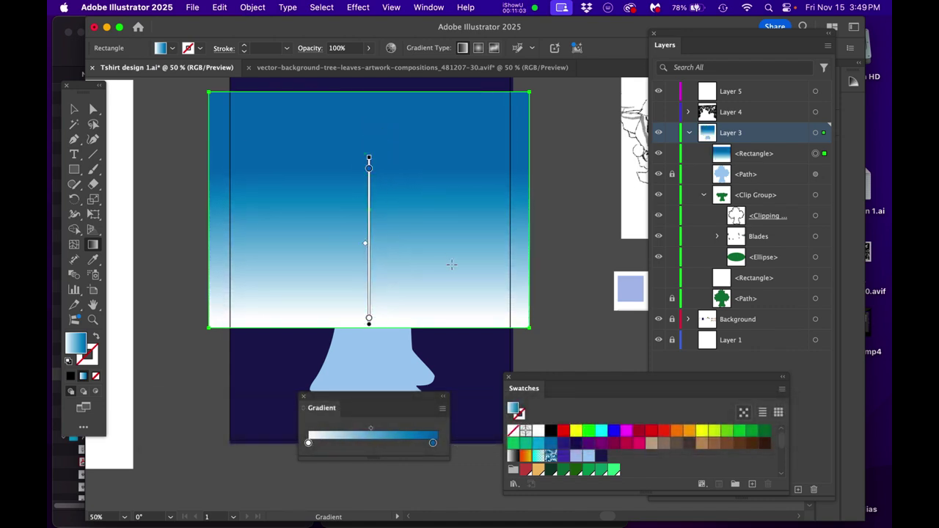
# Save the sky gradient as a swatch and move the gradient rectangle into the clip group below the ellipse
pyautogui.moveTo(680, 389); pyautogui.dragTo(578, 374)
pyautogui.moveTo(76, 340)
pyautogui.mouseDown()
pyautogui.moveTo(528, 484)
pyautogui.moveTo(530, 446)
pyautogui.moveTo(517, 437)
pyautogui.mouseUp()
pyautogui.moveTo(775, 152); pyautogui.dragTo(767, 269)
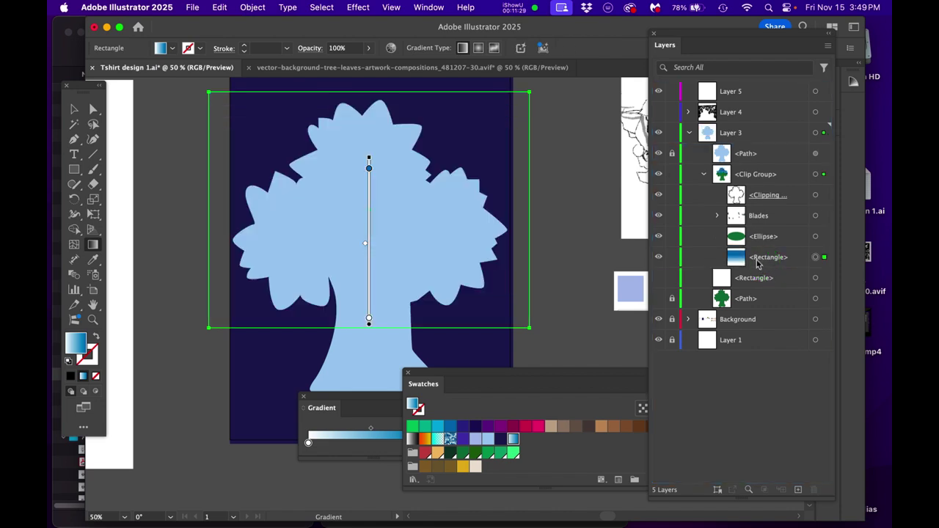
# Hide the locked light blue tree path and raise the gradient rectangle's lower edge to just below the crest of the green ground
pyautogui.click(658, 153)
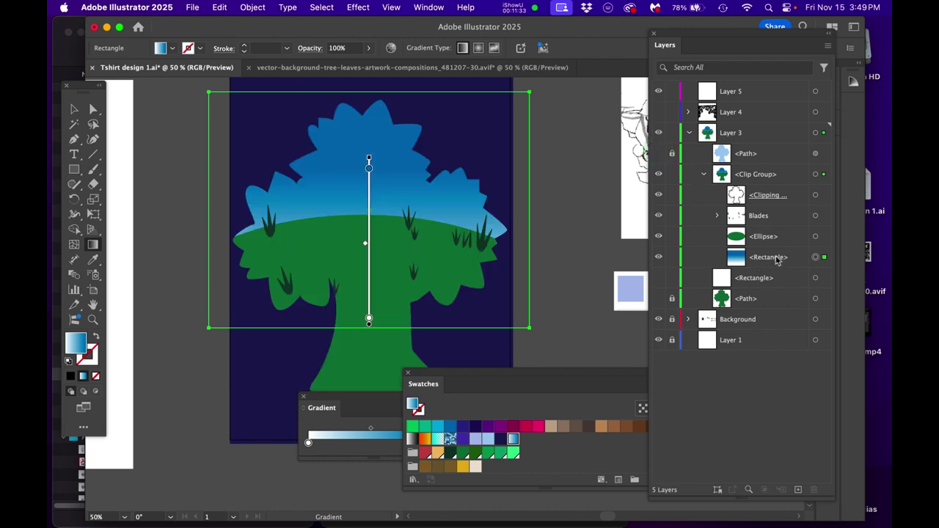
pyautogui.click(814, 256)
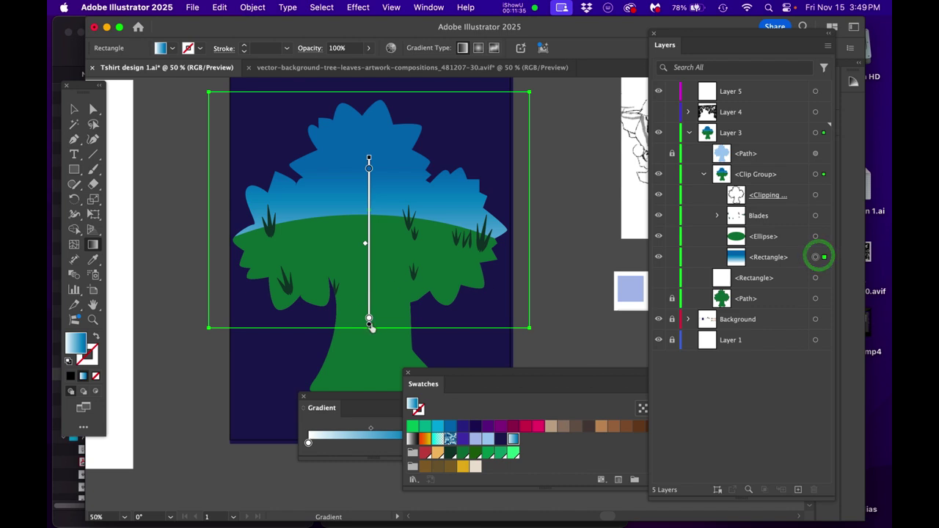
pyautogui.press('e')
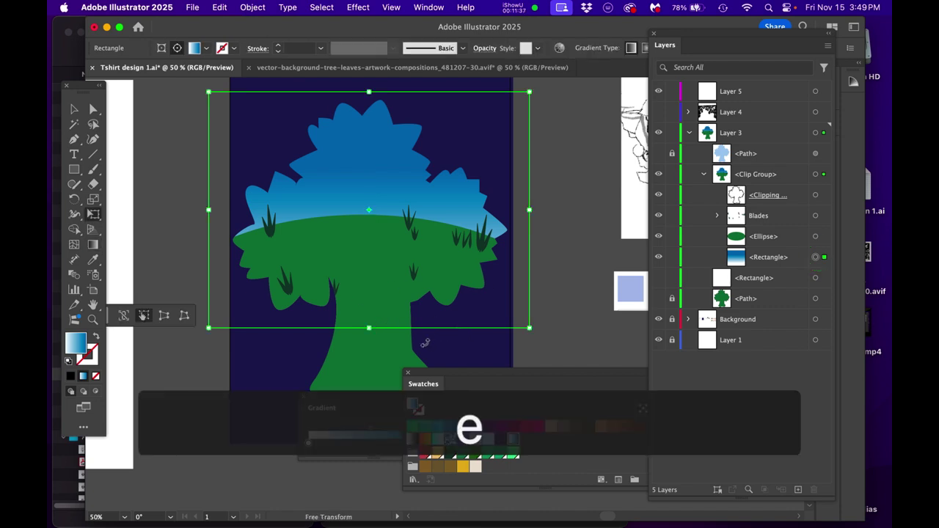
pyautogui.moveTo(369, 328); pyautogui.dragTo(369, 252)
pyautogui.click(567, 318)
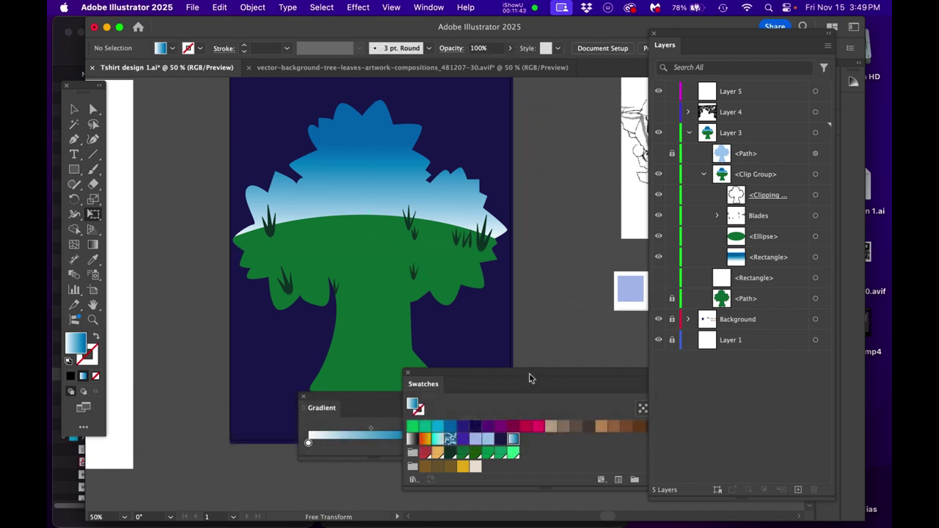
# Show Layer 4 and delete all the white pieces between its leaves, selecting them by same fill color
pyautogui.click(659, 111)
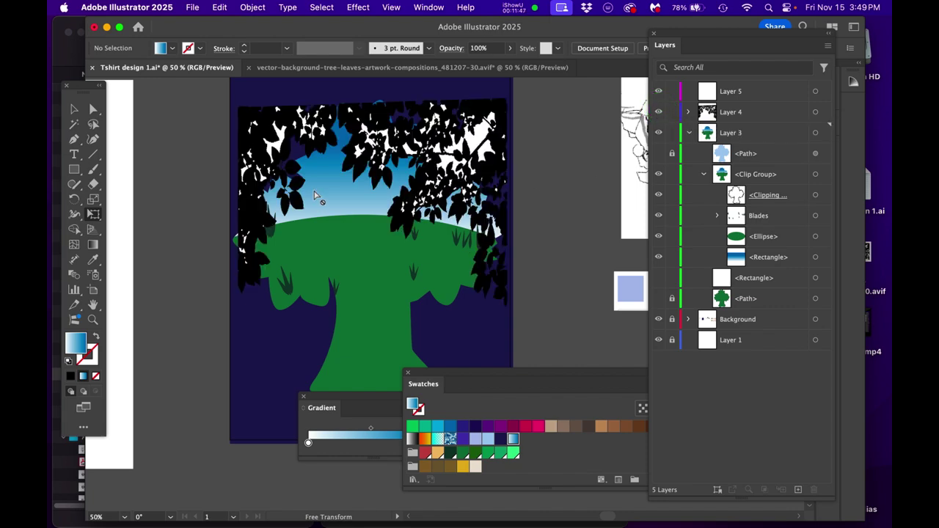
pyautogui.press('super+equal')
pyautogui.press('super+equal')
pyautogui.moveTo(357, 210); pyautogui.dragTo(354, 256)
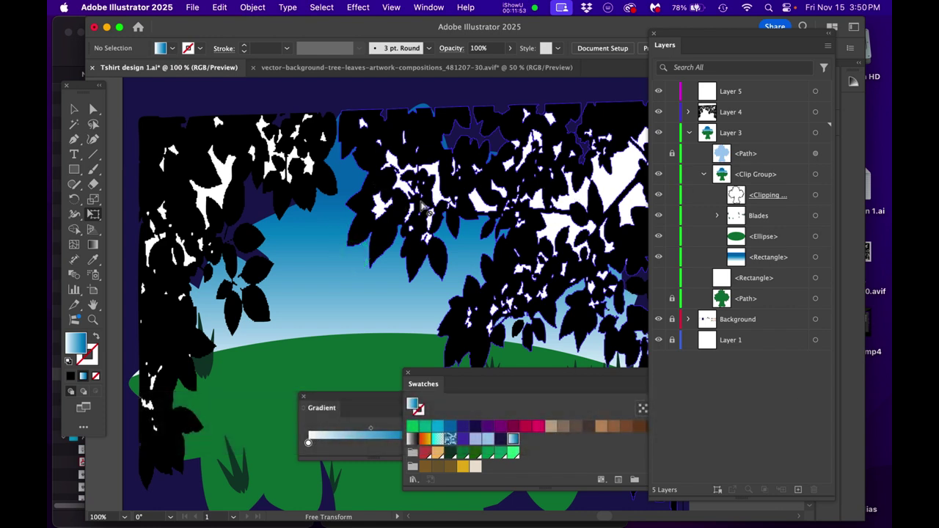
pyautogui.press('a')
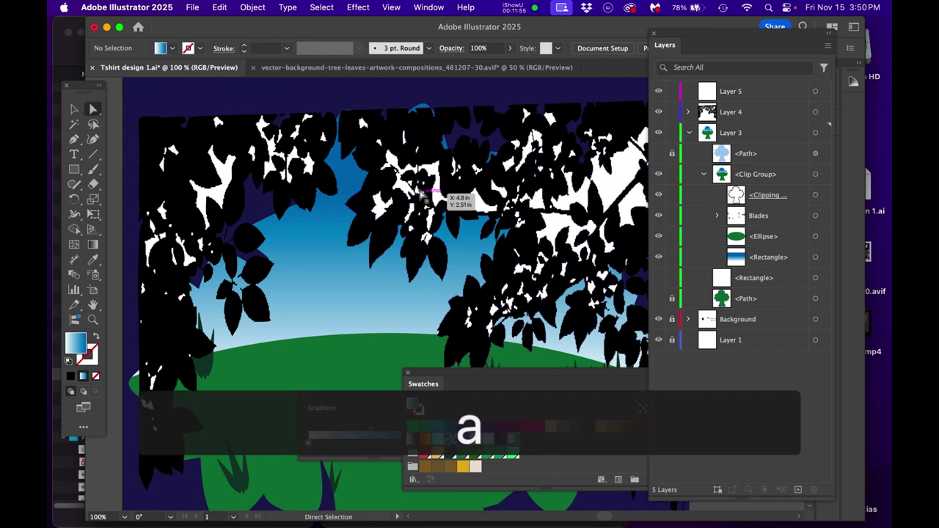
pyautogui.click(624, 183)
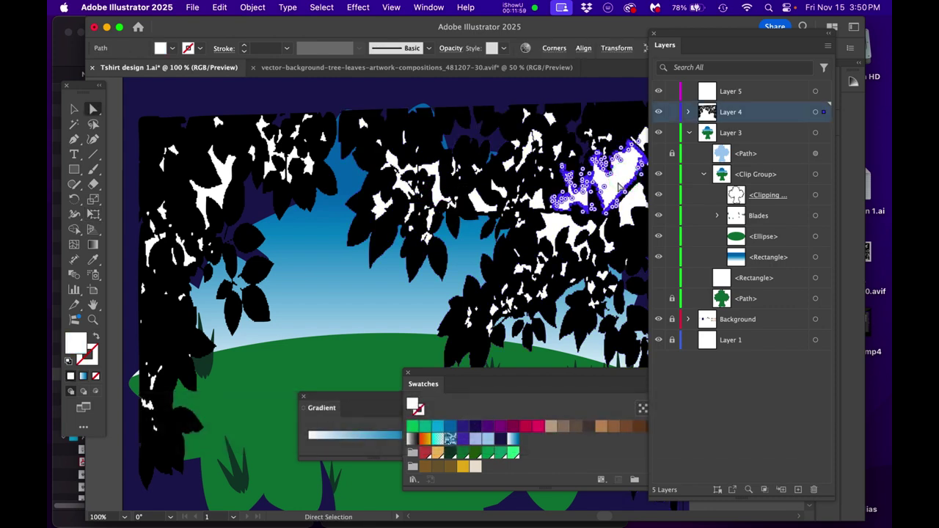
pyautogui.click(322, 8)
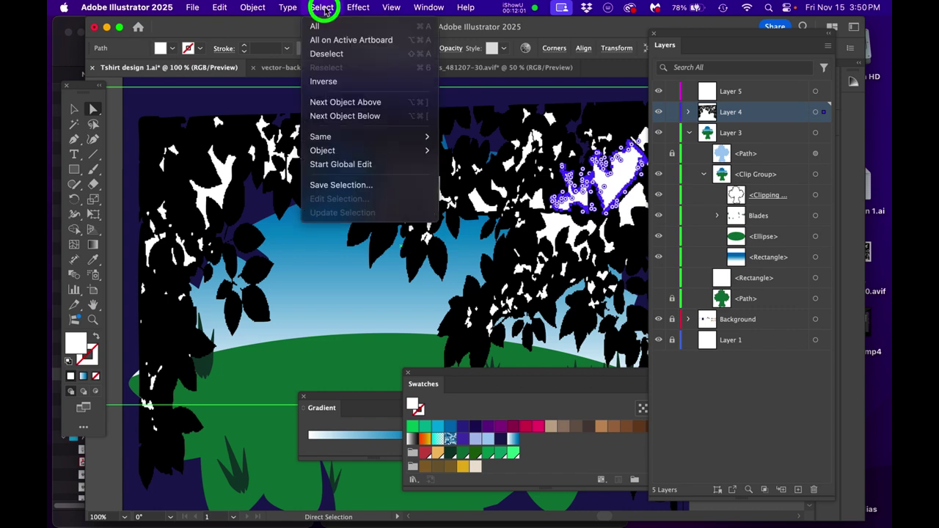
pyautogui.moveTo(345, 136)
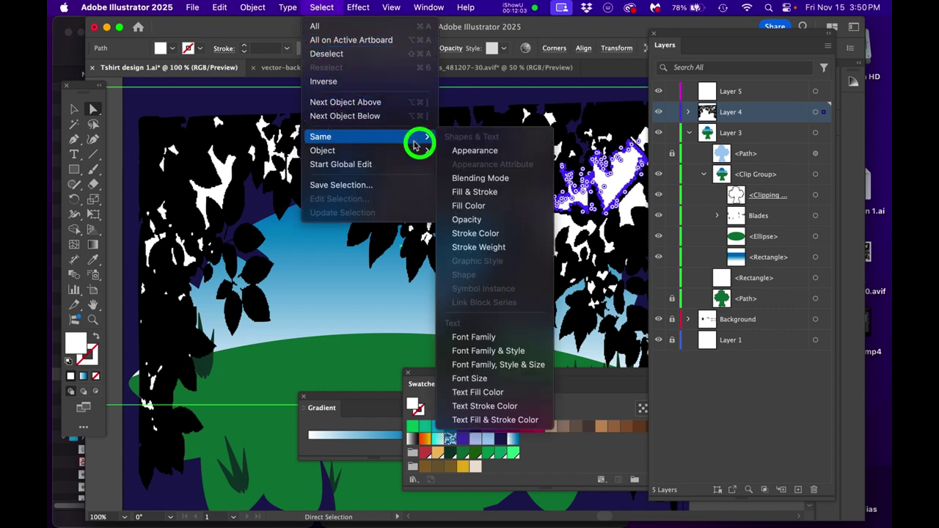
pyautogui.click(470, 209)
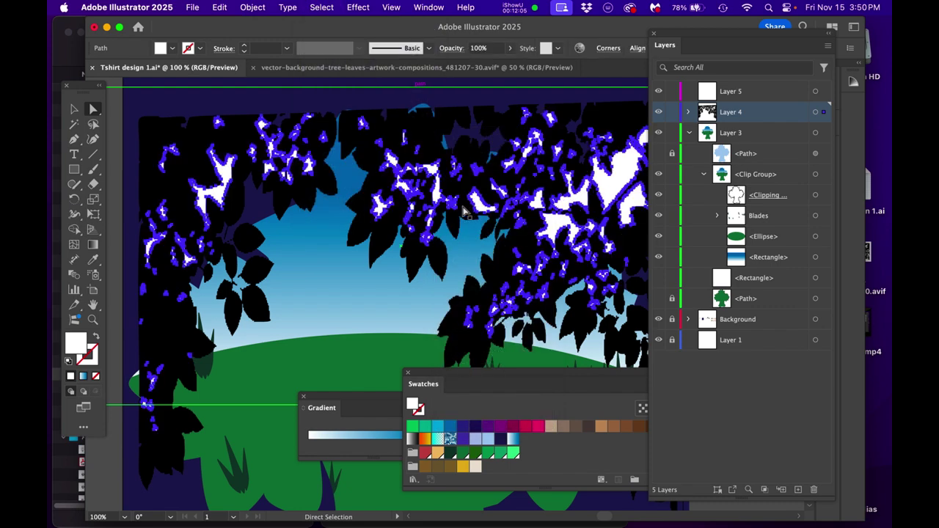
pyautogui.scroll(-1, 456, 211)
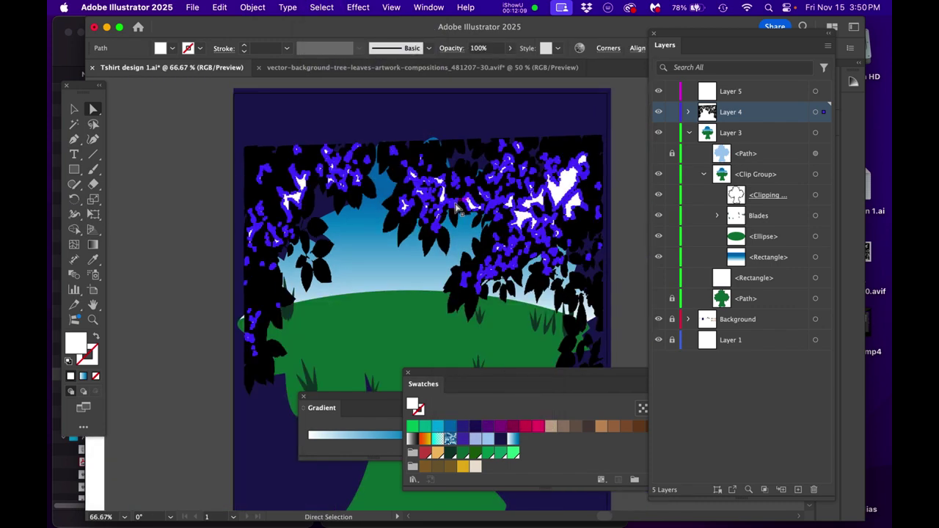
pyautogui.press('Delete')
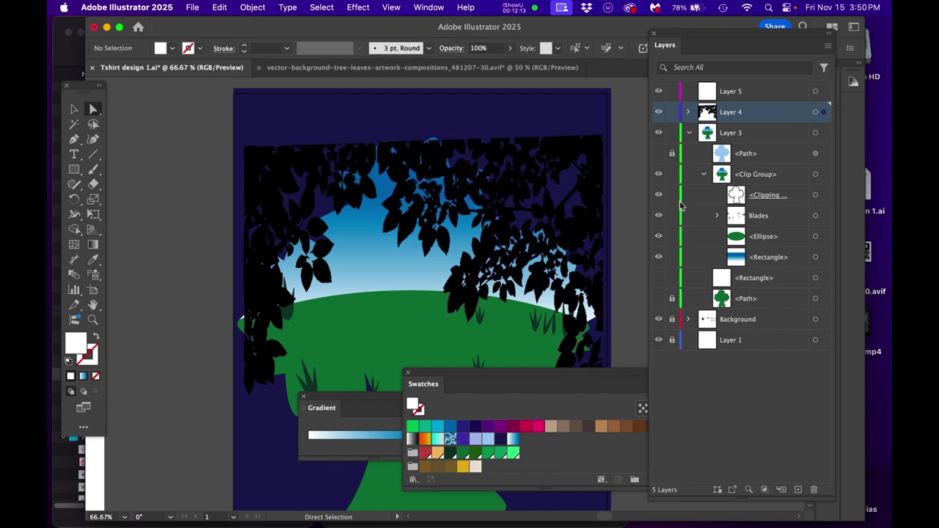
# Select everything in Layer 4 and stretch the foliage slightly upward with Free Transform
pyautogui.click(815, 114)
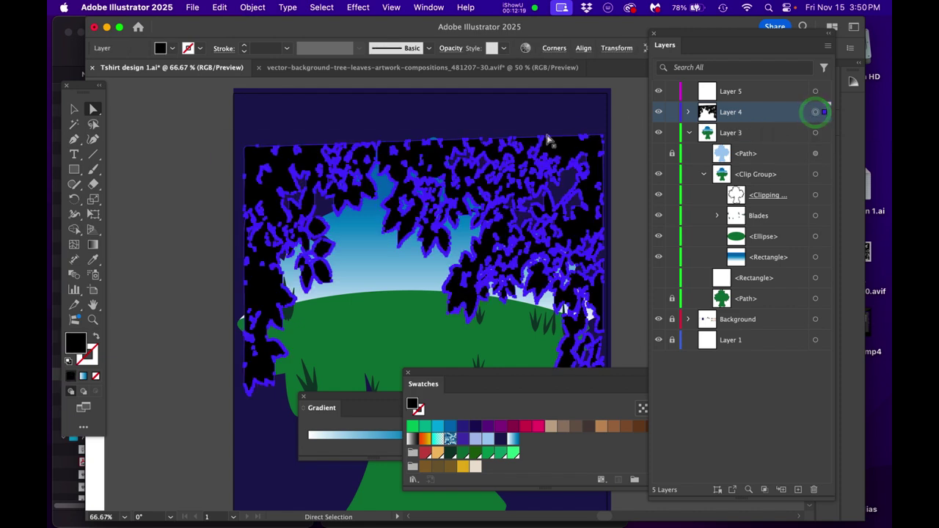
pyautogui.press('e')
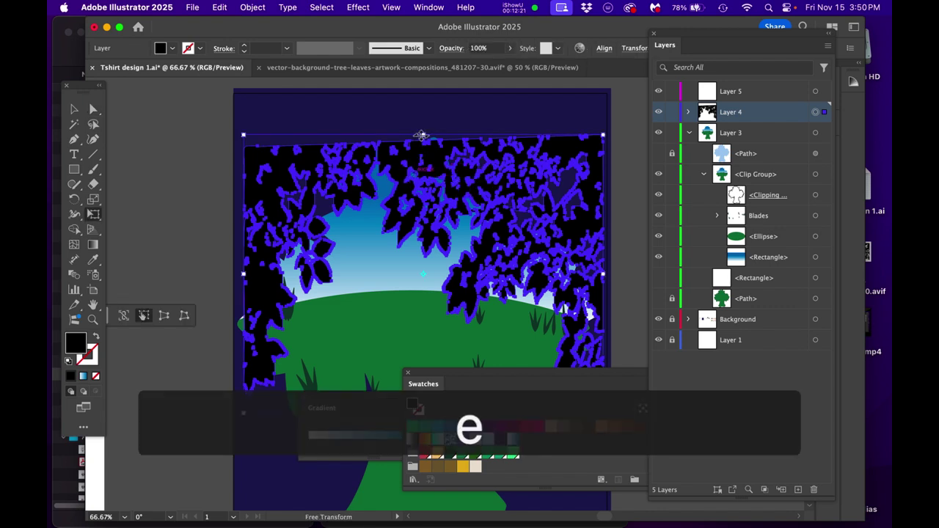
pyautogui.moveTo(426, 135); pyautogui.dragTo(424, 129)
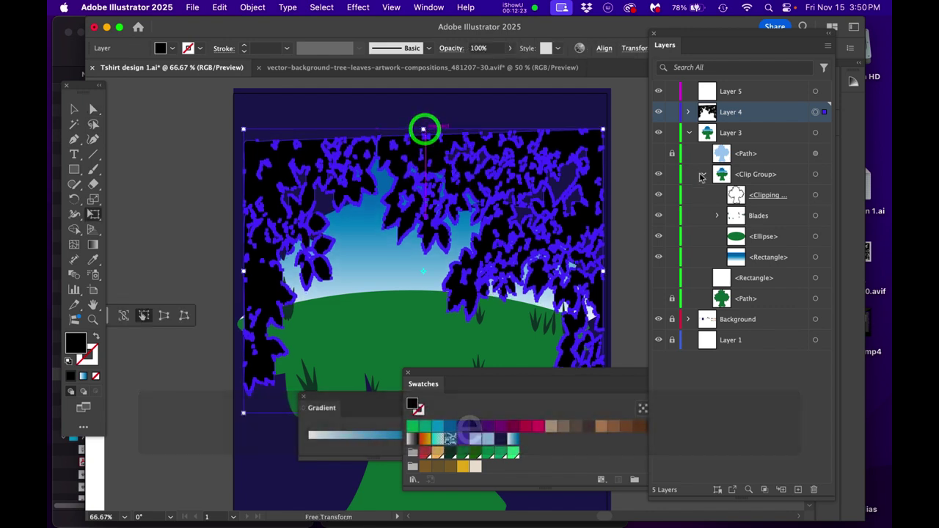
# Fill the Layer 4 foliage with the dark navy swatch that matches the background, and deselect it
pyautogui.click(79, 344)
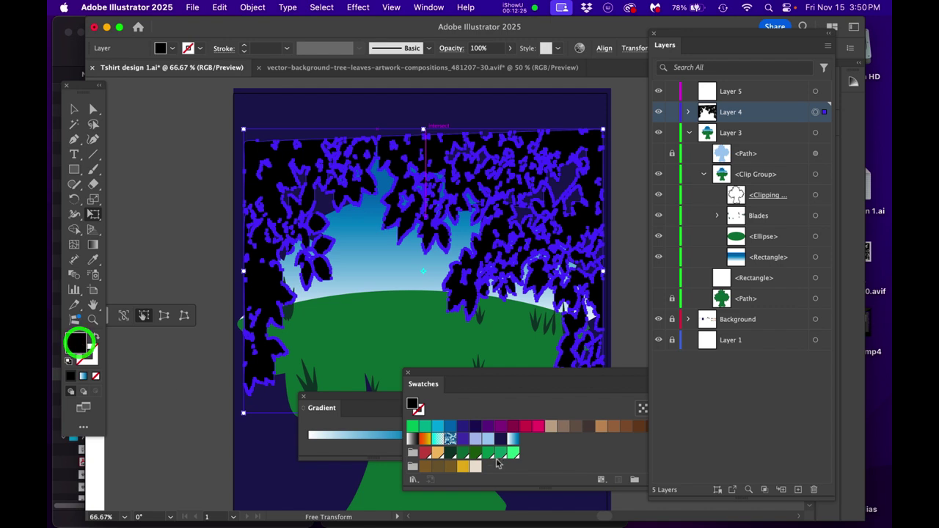
pyautogui.click(500, 439)
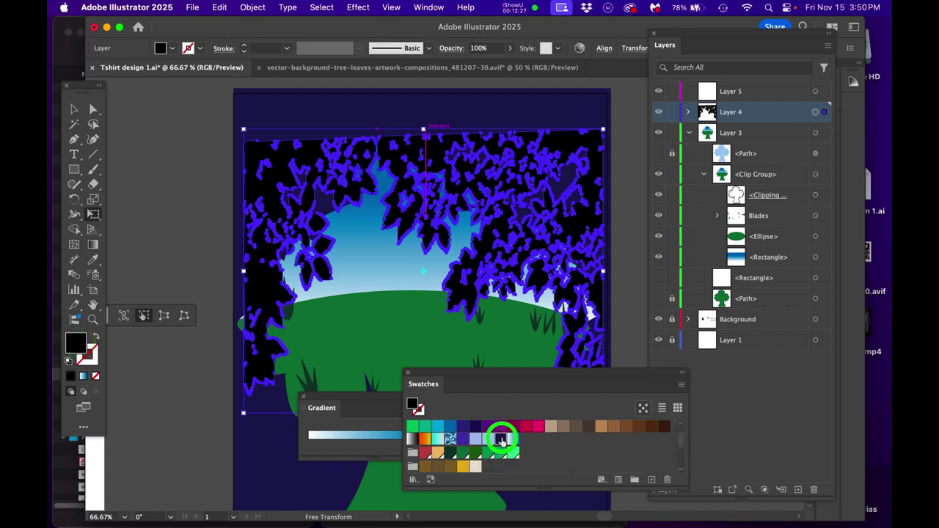
pyautogui.click(189, 216)
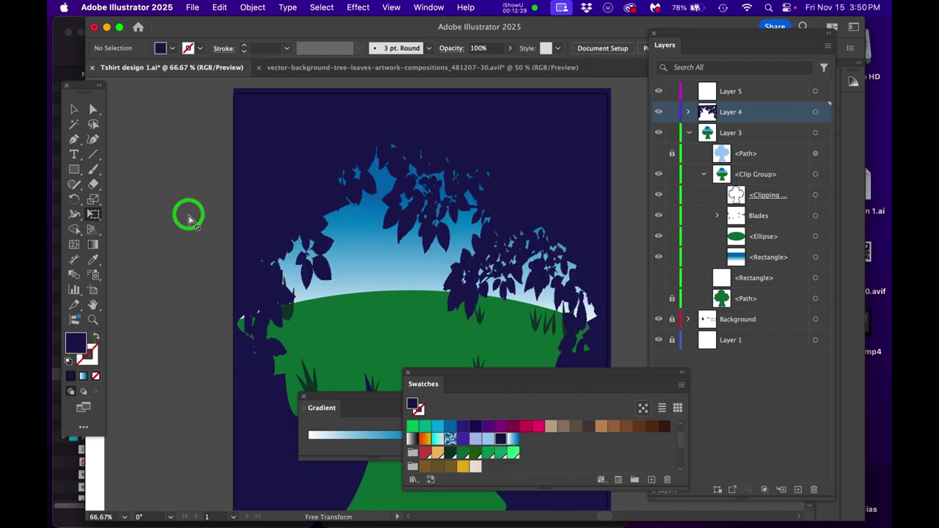
pyautogui.scroll(-1, 301, 241)
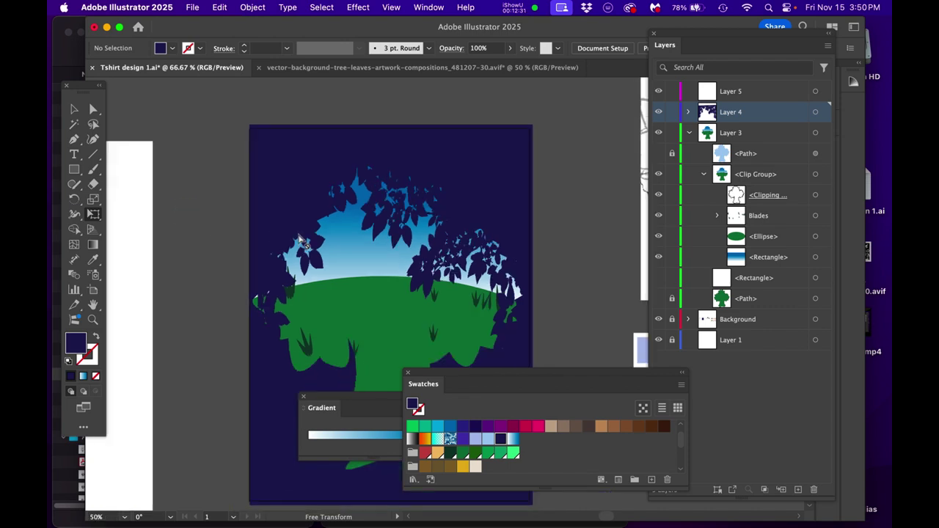
# Move the topmost grass path in the Blades group about 1.04 in left and 0.71 in down on the ground, and deselect it
pyautogui.click(511, 373)
pyautogui.click(609, 400)
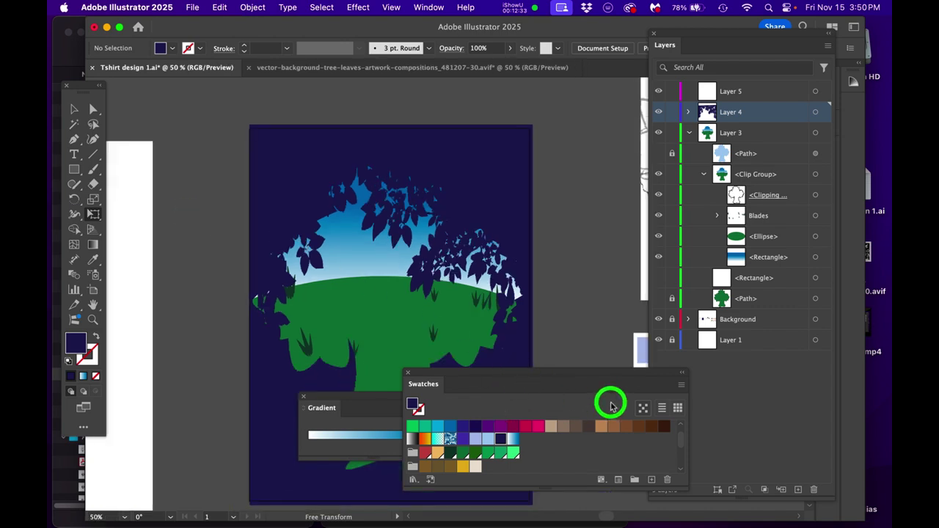
pyautogui.moveTo(561, 377); pyautogui.dragTo(673, 408)
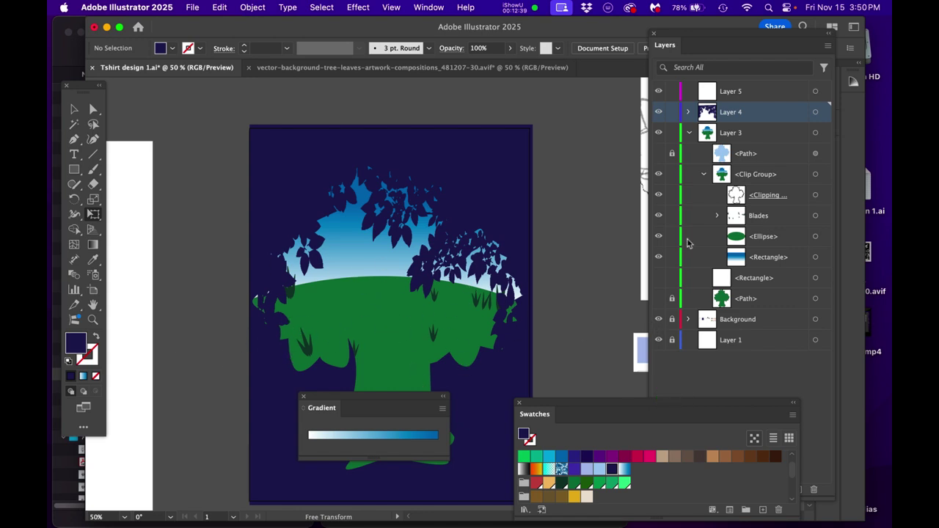
pyautogui.click(717, 215)
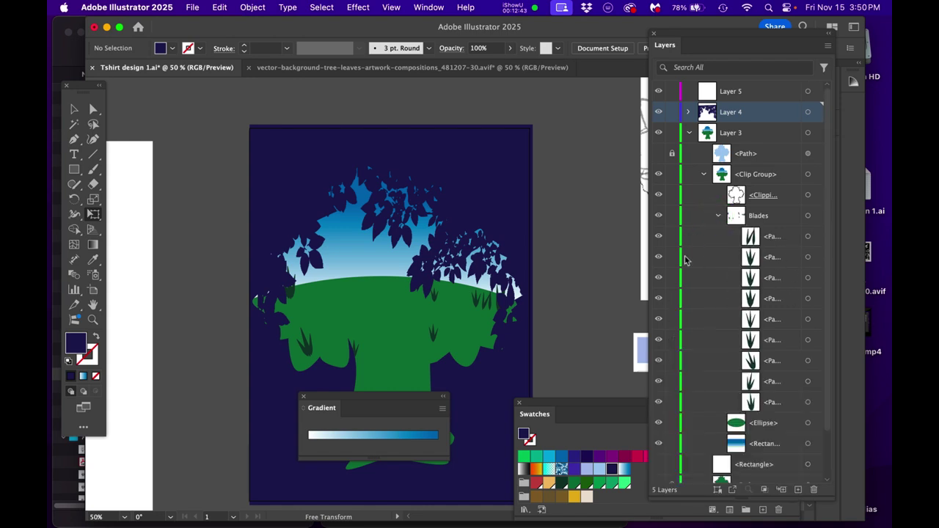
pyautogui.click(808, 235)
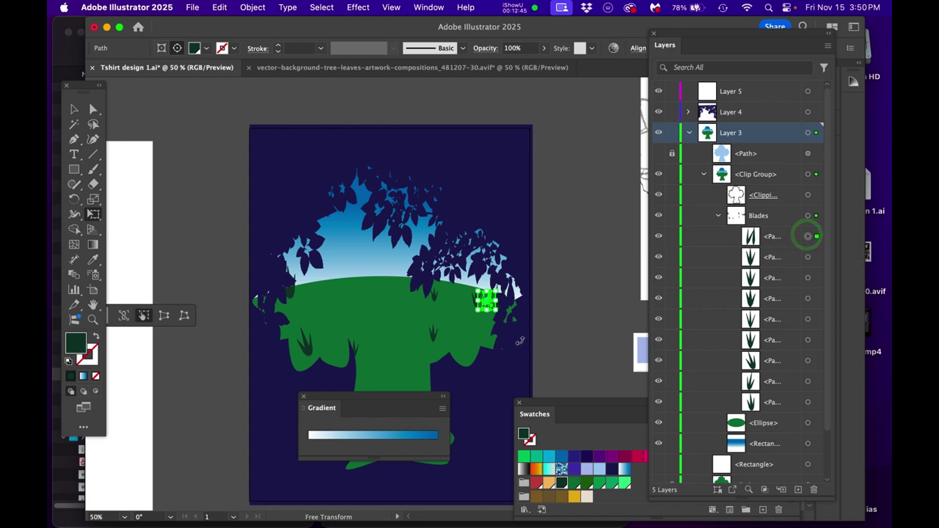
pyautogui.scroll(1, 485, 336)
pyautogui.press('e')
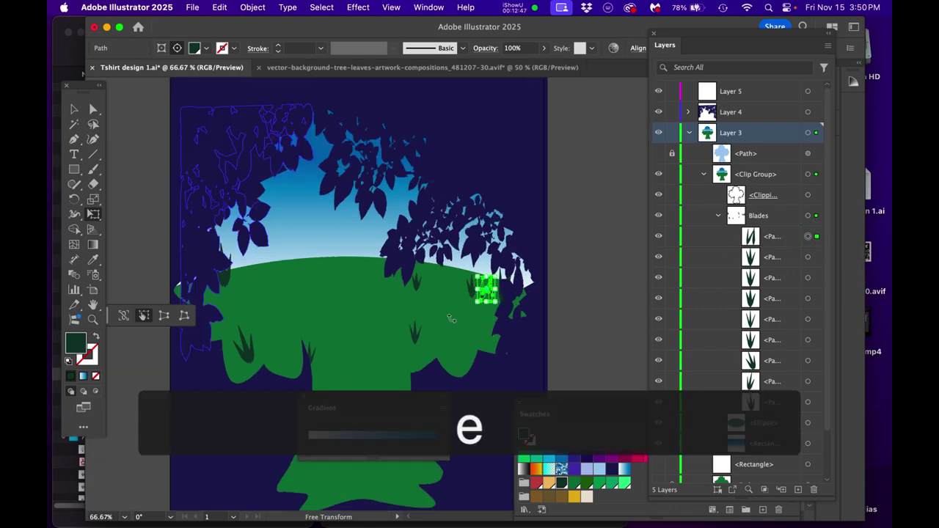
pyautogui.scroll(1, 491, 299)
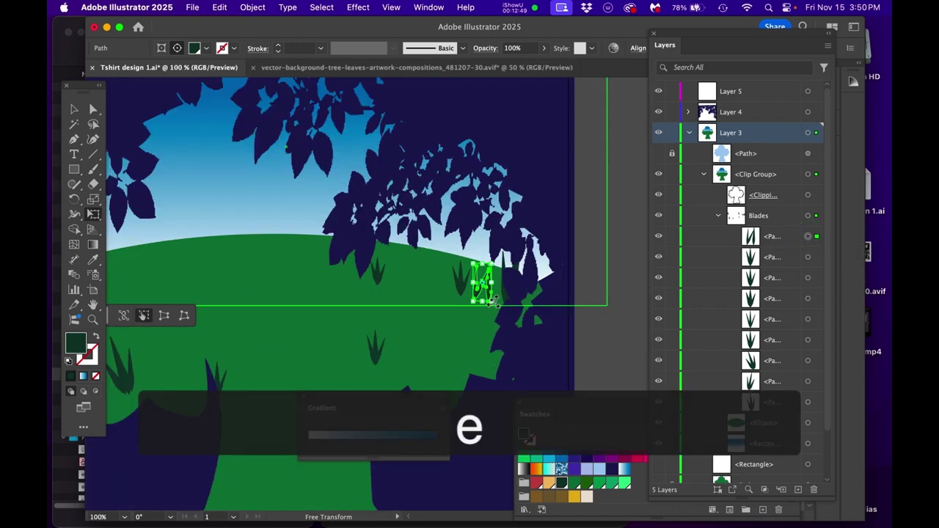
pyautogui.moveTo(490, 293); pyautogui.dragTo(419, 338)
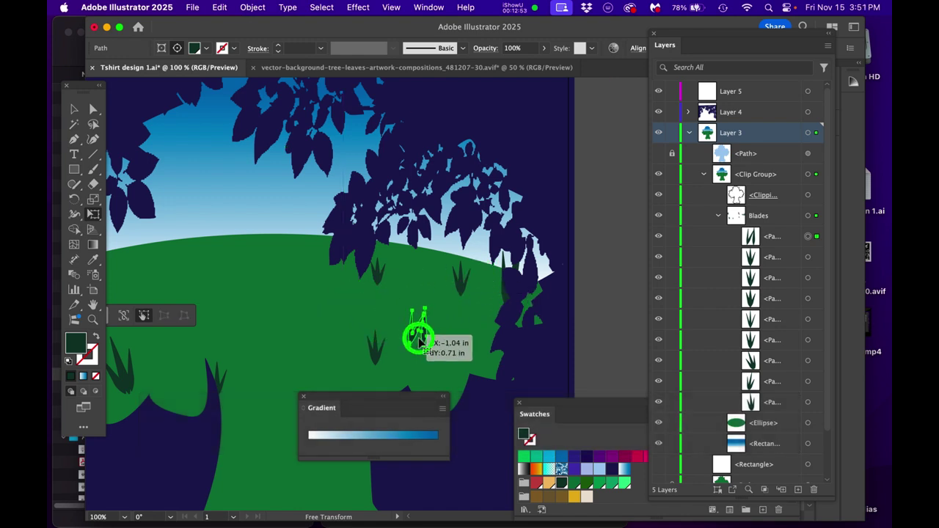
pyautogui.press('super+minus')
pyautogui.press('super+minus')
pyautogui.click(512, 299)
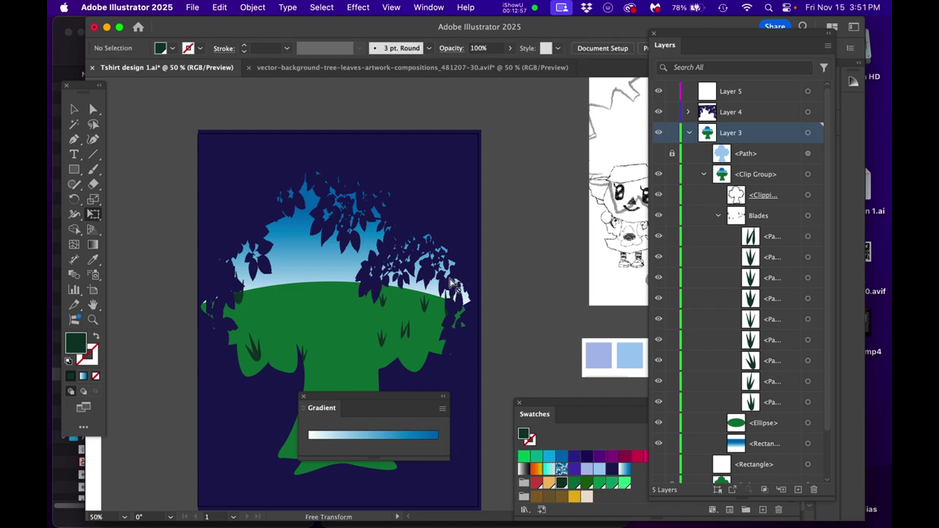
# Collapse the Blades group and lower the green ellipse's top edge to just beneath the sky rectangle, making the ellipse shorter
pyautogui.moveTo(427, 399); pyautogui.dragTo(604, 88)
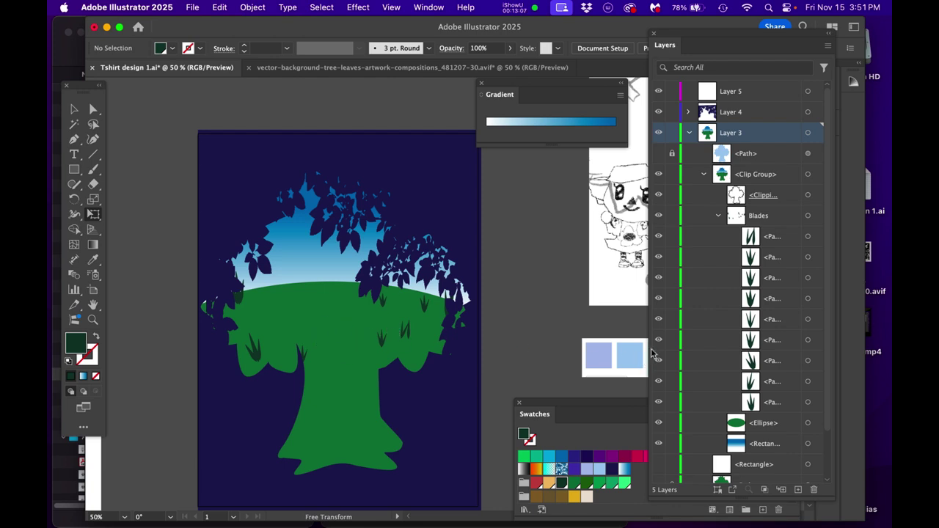
pyautogui.scroll(-3, 717, 242)
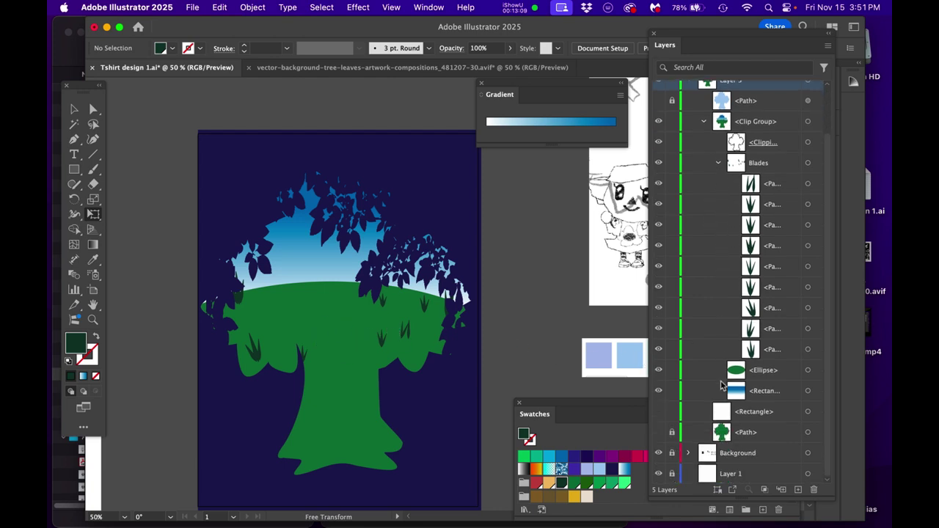
pyautogui.scroll(3, 704, 190)
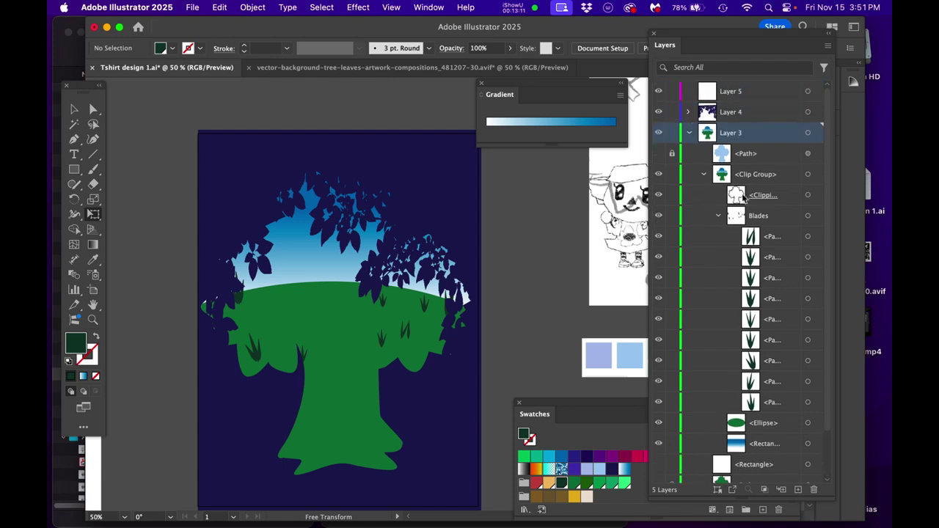
pyautogui.click(718, 216)
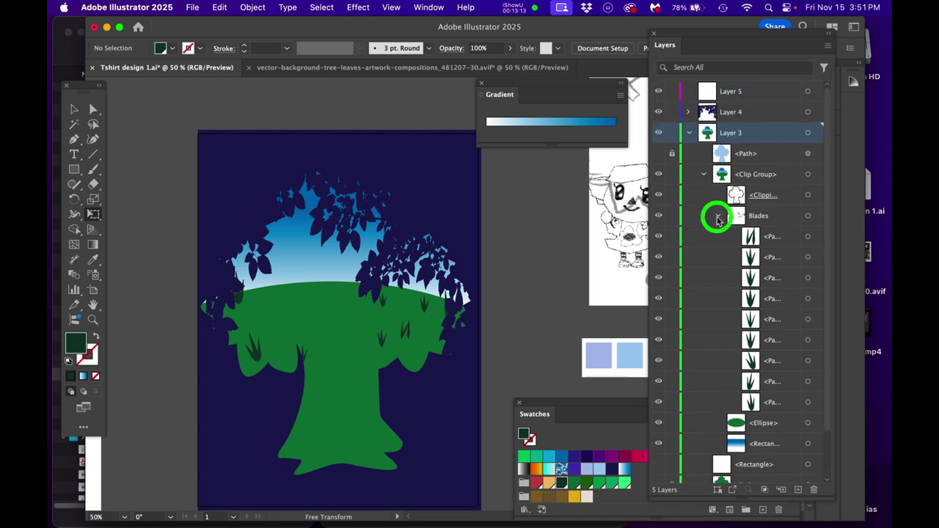
pyautogui.click(815, 236)
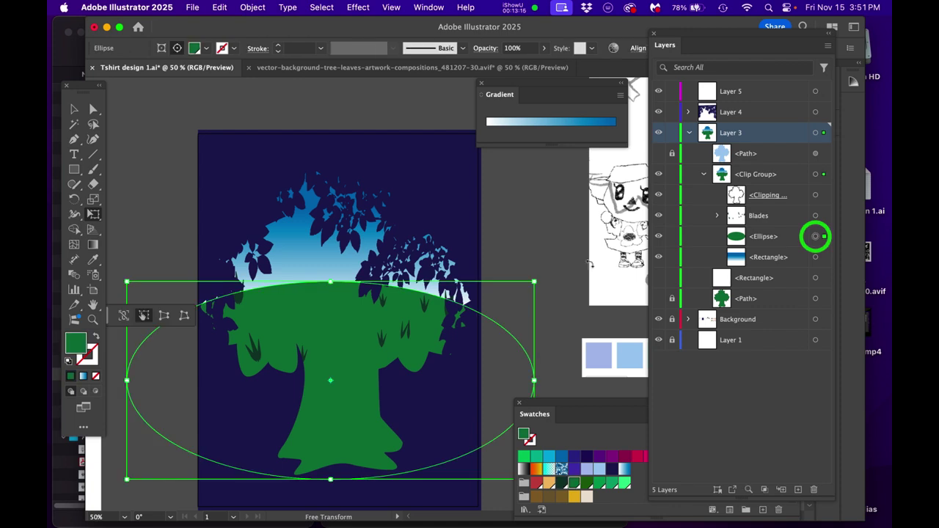
pyautogui.moveTo(328, 297); pyautogui.dragTo(331, 323)
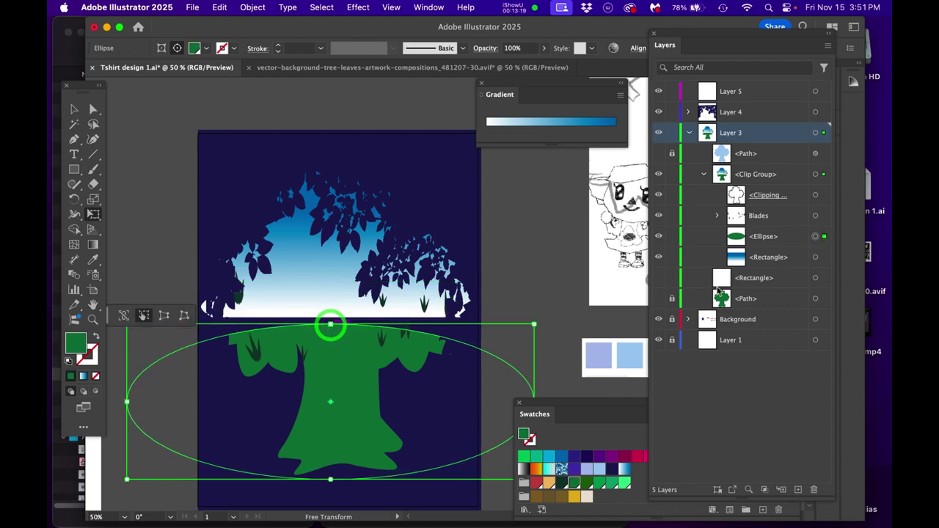
# Extend the gradient sky rectangle's bottom edge downward behind the top of the green ellipse
pyautogui.click(815, 257)
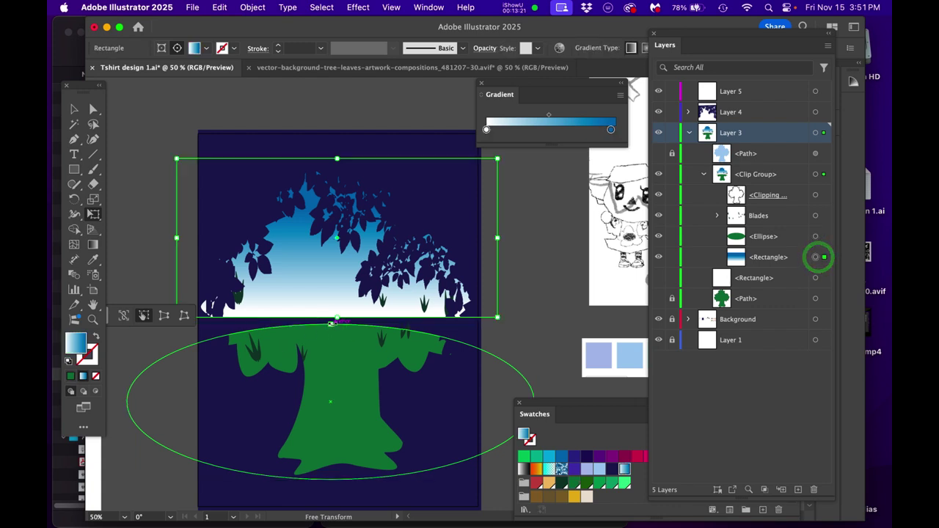
pyautogui.moveTo(336, 318); pyautogui.dragTo(334, 343)
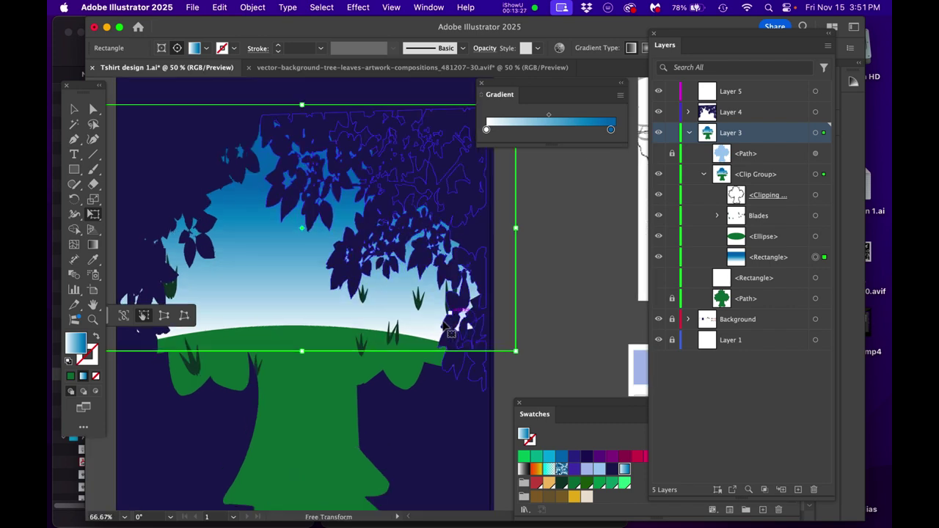
pyautogui.scroll(1, 444, 321)
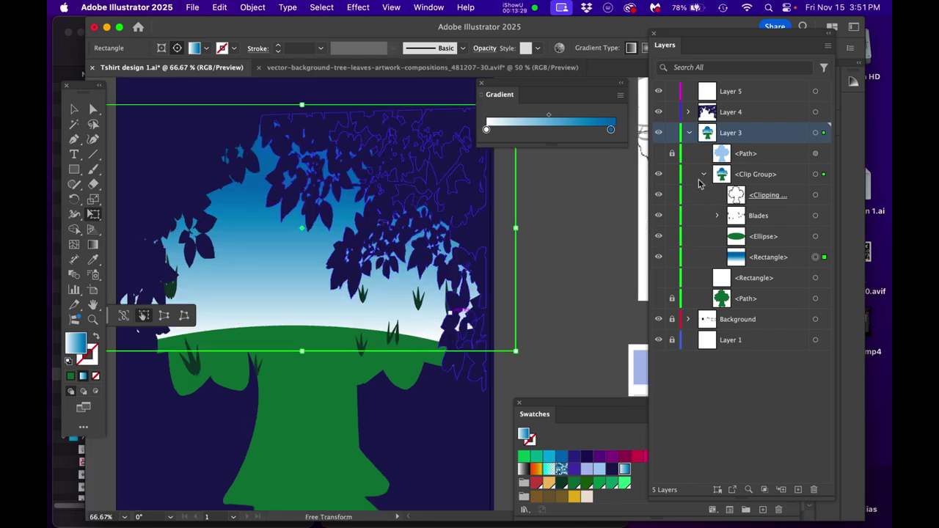
# Expand the Blades group, select all its grass and move it down and slightly right over the trunk area
pyautogui.click(715, 216)
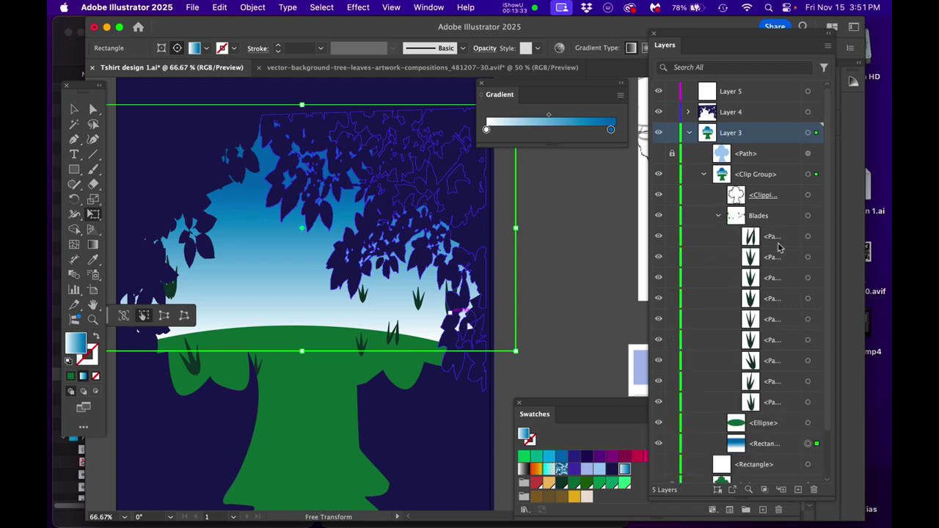
pyautogui.click(811, 215)
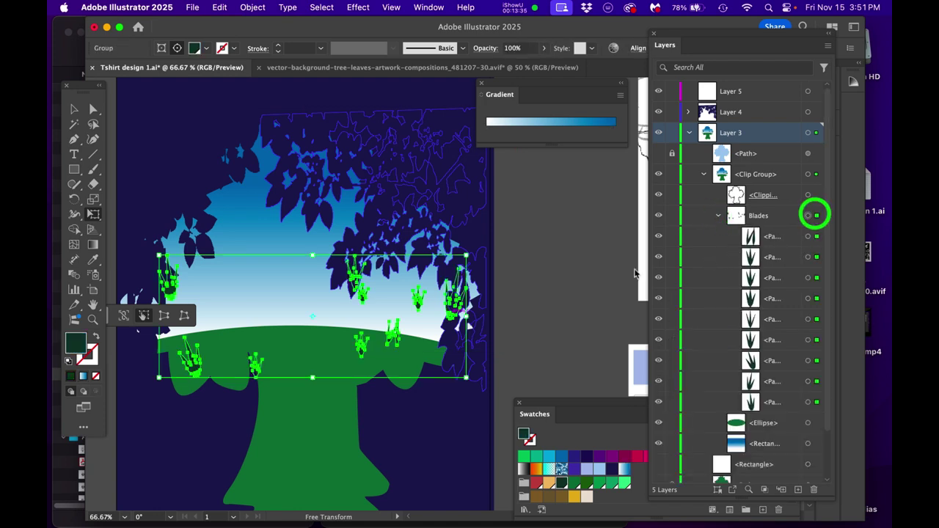
pyautogui.click(361, 350)
pyautogui.moveTo(361, 350); pyautogui.dragTo(363, 436)
pyautogui.moveTo(162, 403); pyautogui.dragTo(183, 402)
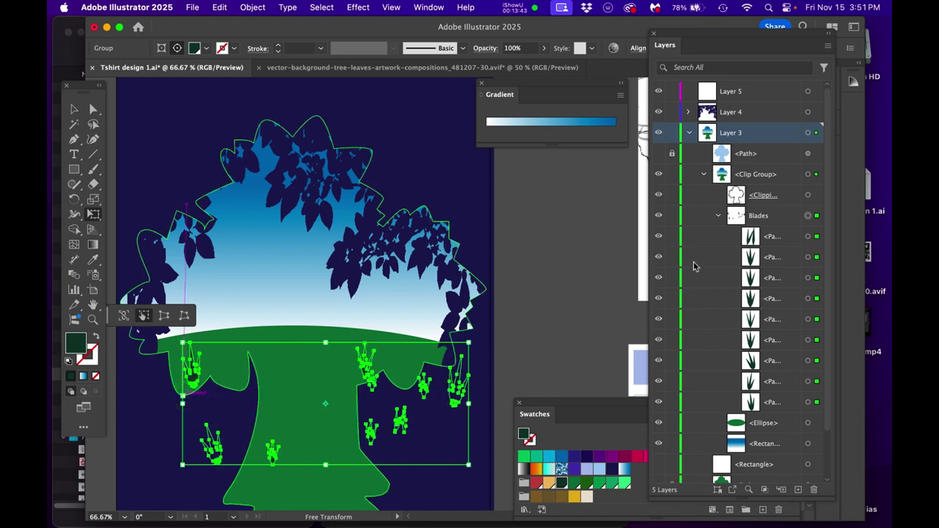
# Lock the ellipse and sky rectangle in the clip group plus Layer 4, and deselect the grass
pyautogui.scroll(-2, 718, 308)
pyautogui.click(671, 381)
pyautogui.click(671, 401)
pyautogui.scroll(-1, 710, 404)
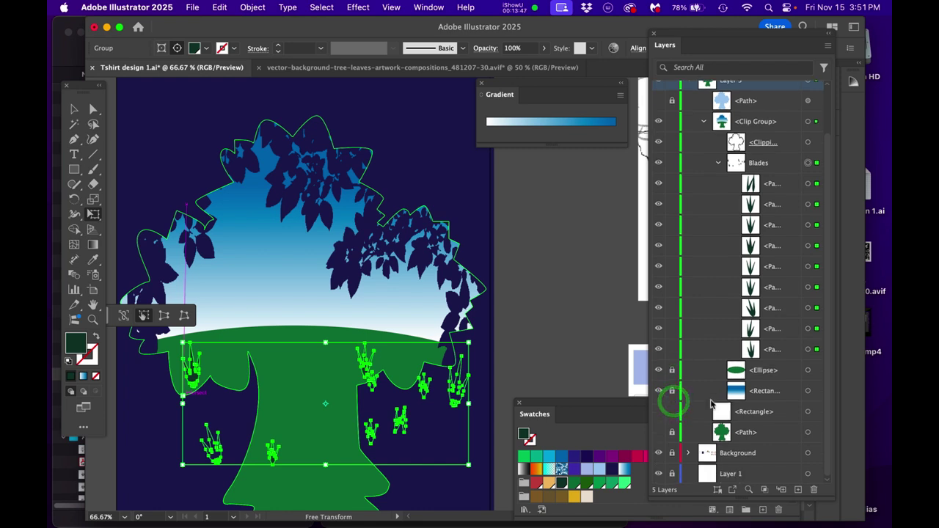
pyautogui.scroll(3, 710, 403)
pyautogui.scroll(-3, 674, 389)
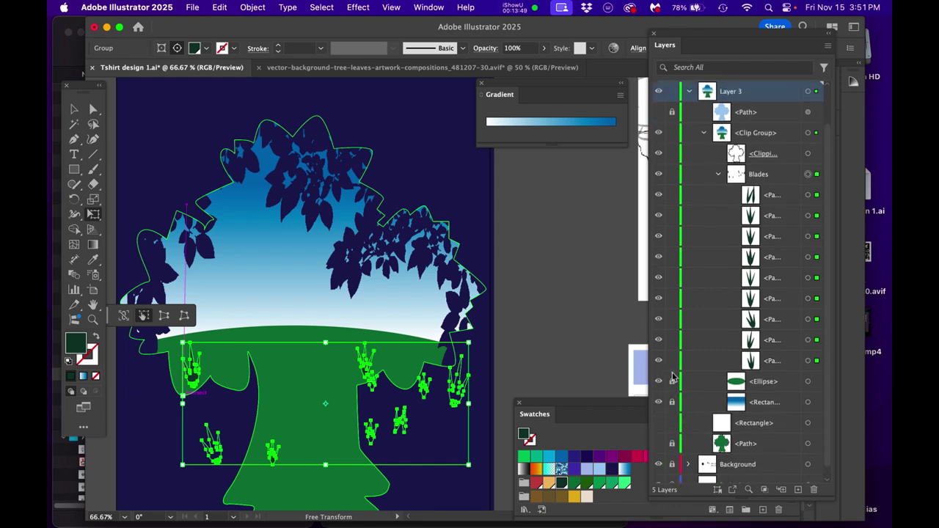
pyautogui.scroll(3, 737, 344)
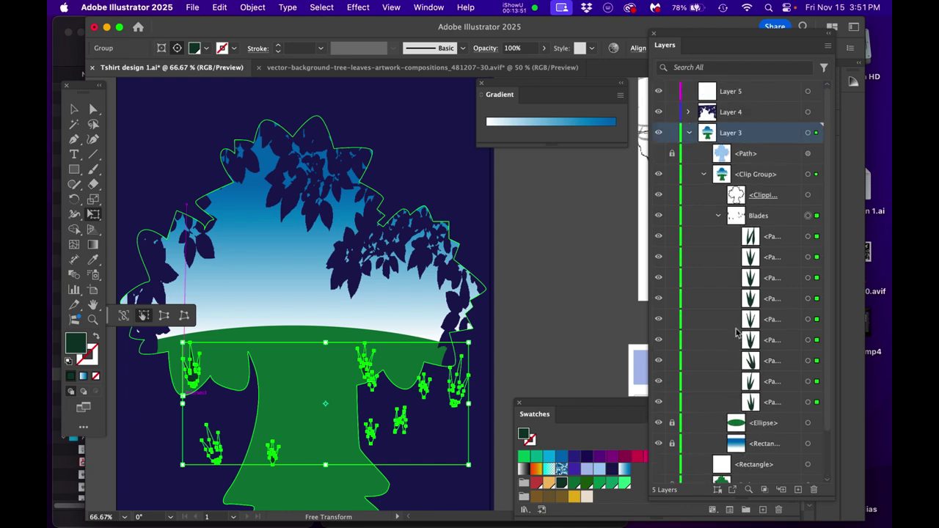
pyautogui.click(671, 112)
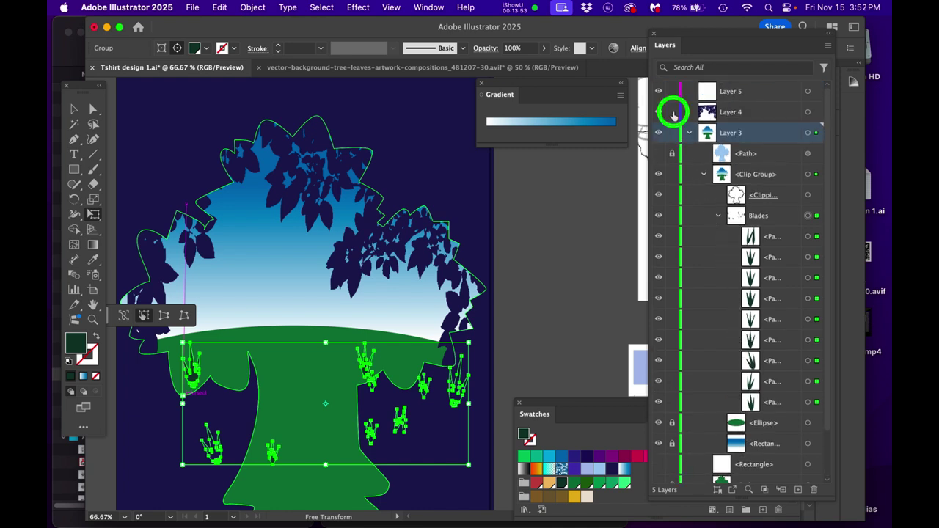
pyautogui.click(536, 281)
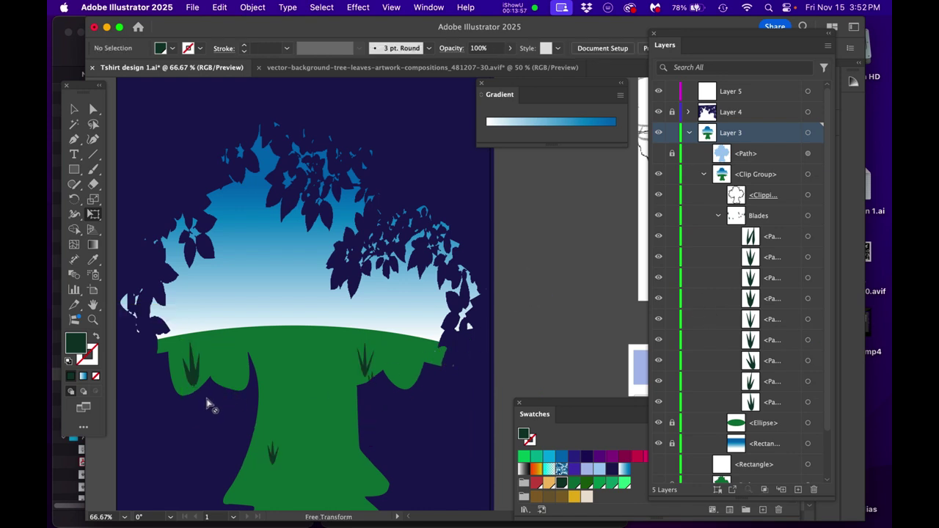
# Try to select the hidden grass clump left of the trunk's base with the Direct Selection tool
pyautogui.press('a')
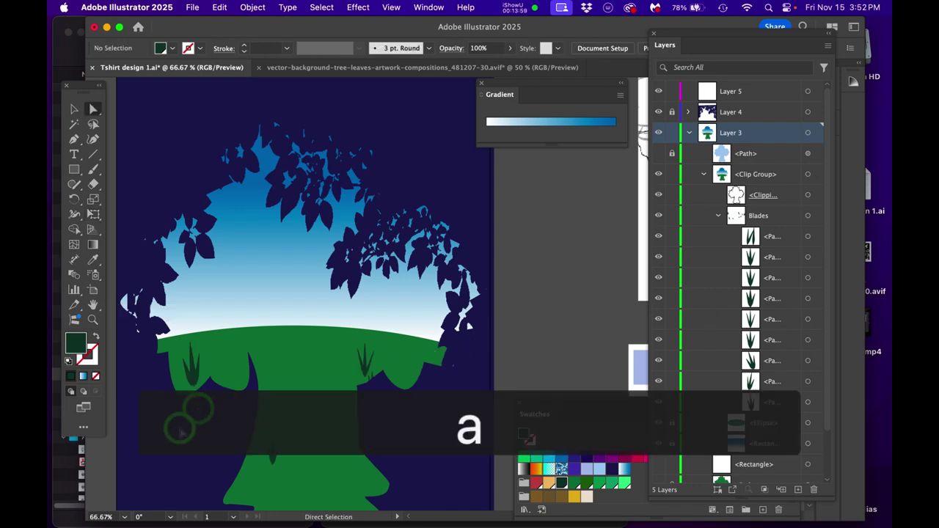
pyautogui.click(212, 466)
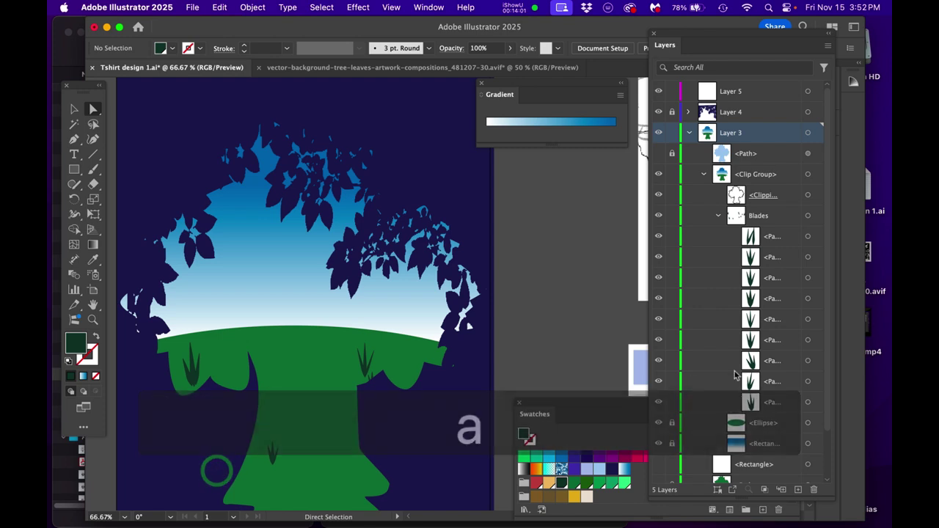
pyautogui.click(807, 215)
pyautogui.click(183, 415)
pyautogui.click(224, 476)
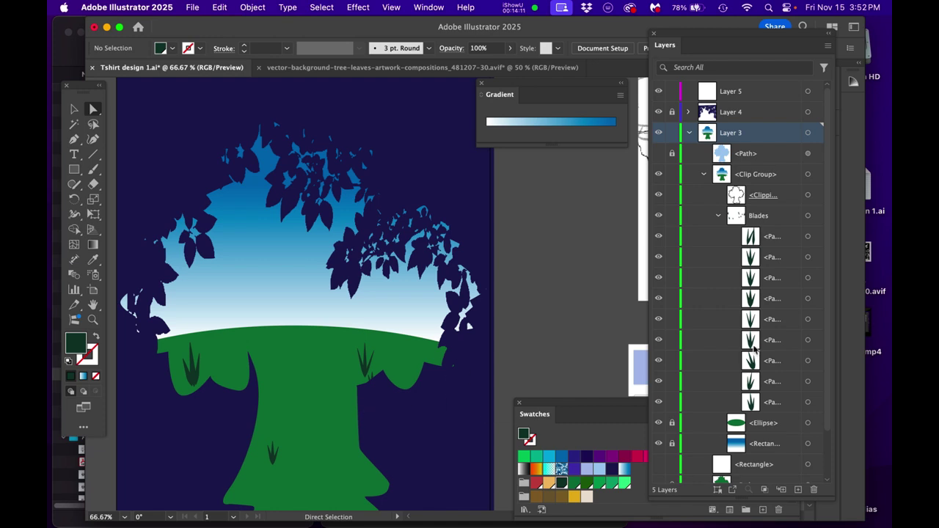
# Lock the clipping path inside Layer 3's clip group
pyautogui.scroll(-3, 782, 360)
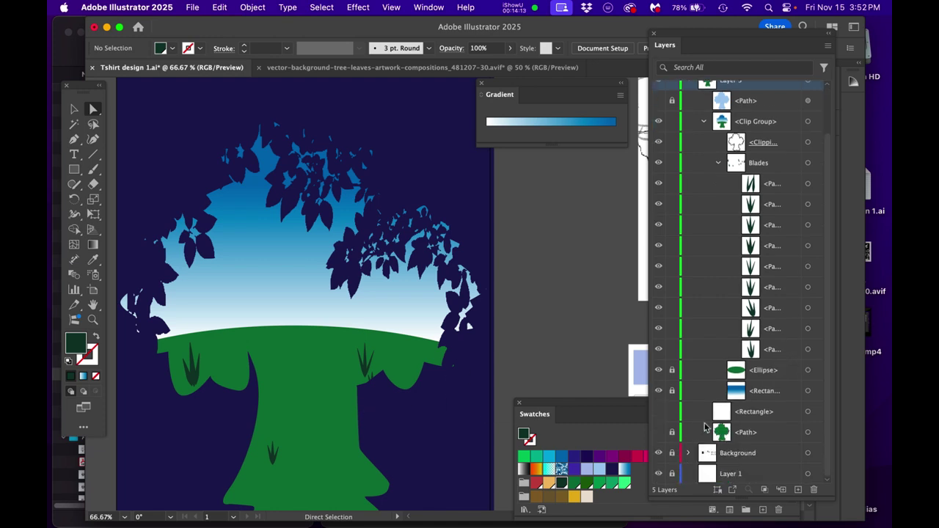
pyautogui.scroll(3, 711, 253)
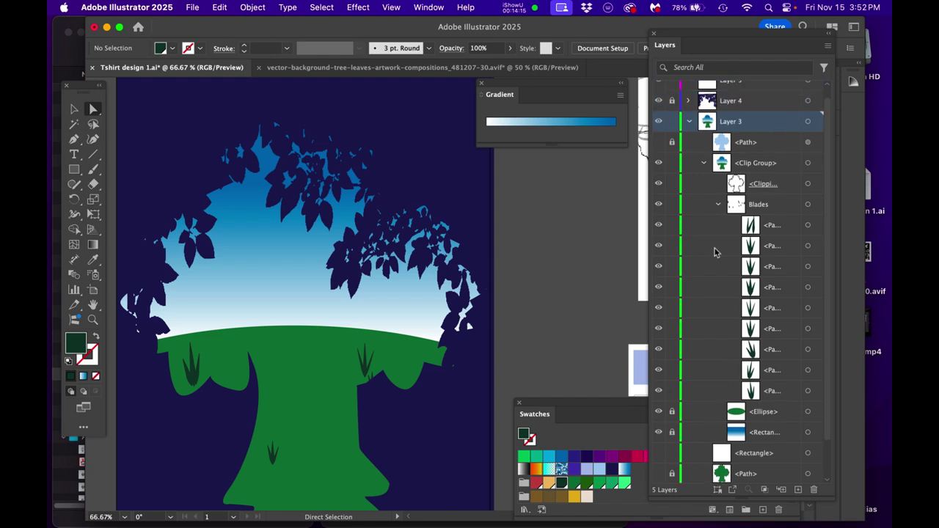
pyautogui.click(672, 194)
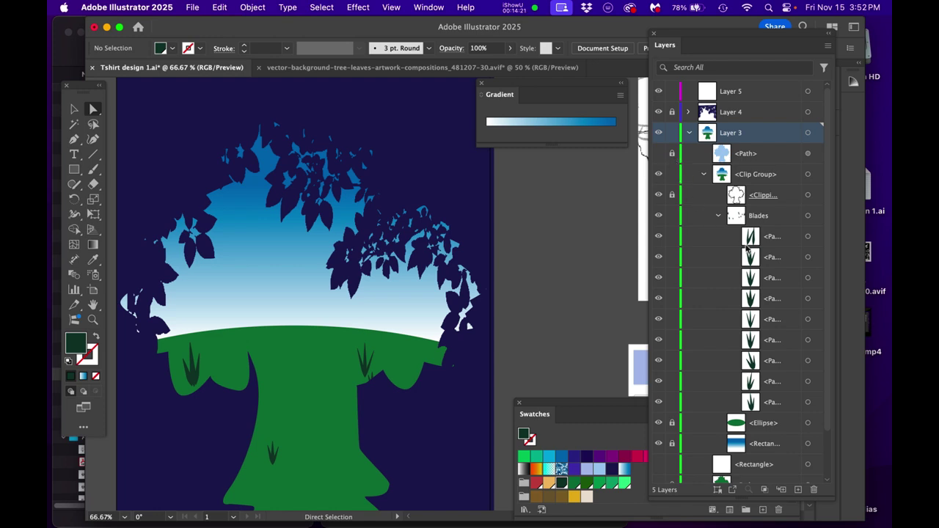
# Move the first grass path in the Blades group onto the upper trunk and the second onto the lower right of the trunk
pyautogui.click(807, 237)
pyautogui.moveTo(407, 427); pyautogui.dragTo(327, 396)
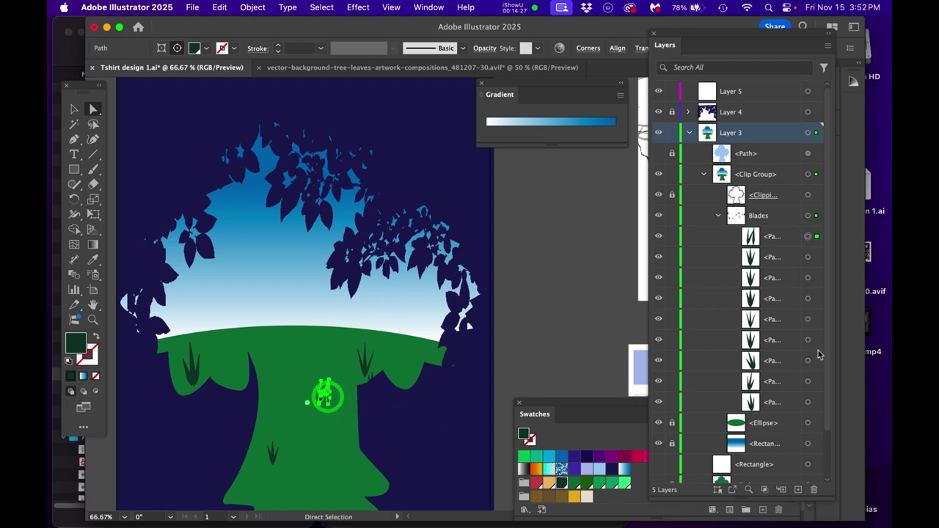
pyautogui.click(808, 256)
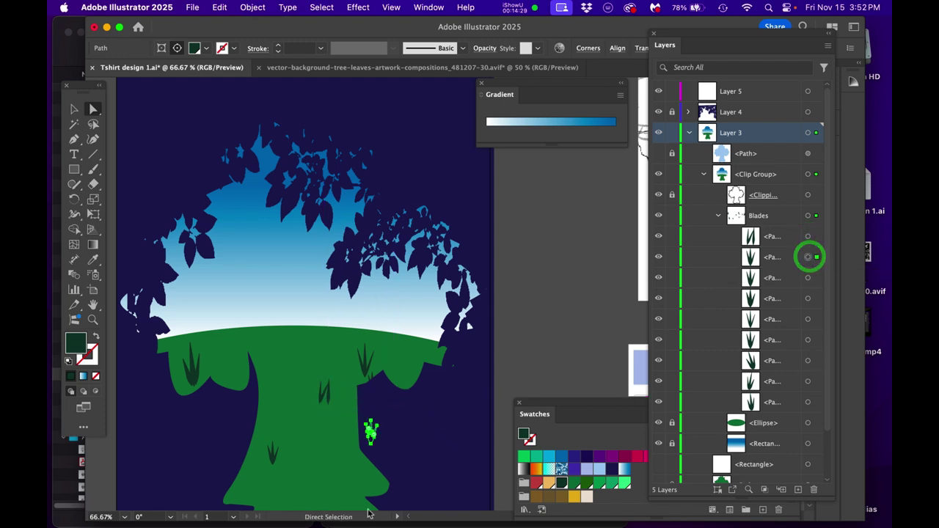
pyautogui.moveTo(366, 434); pyautogui.dragTo(337, 447)
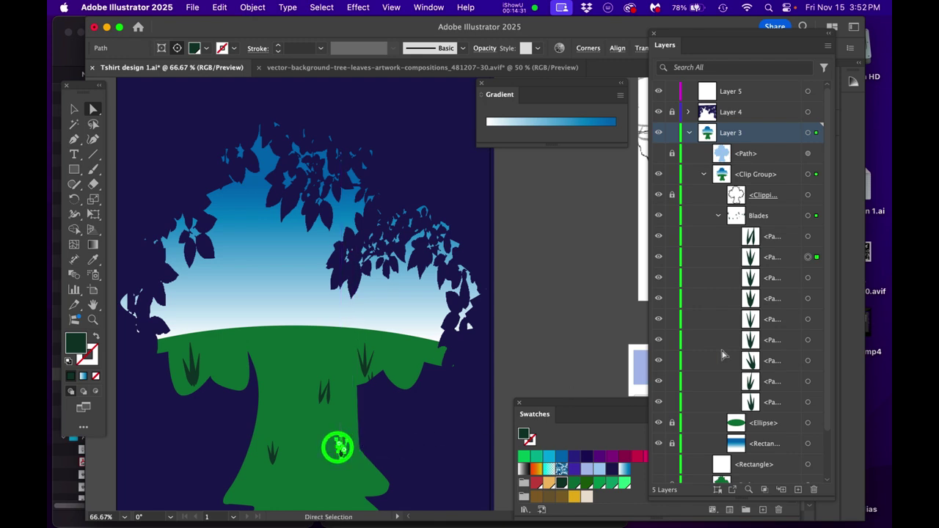
# Move the fourth Blades path onto the tree's right green lobe and the sixth onto the trunk's left side
pyautogui.click(808, 278)
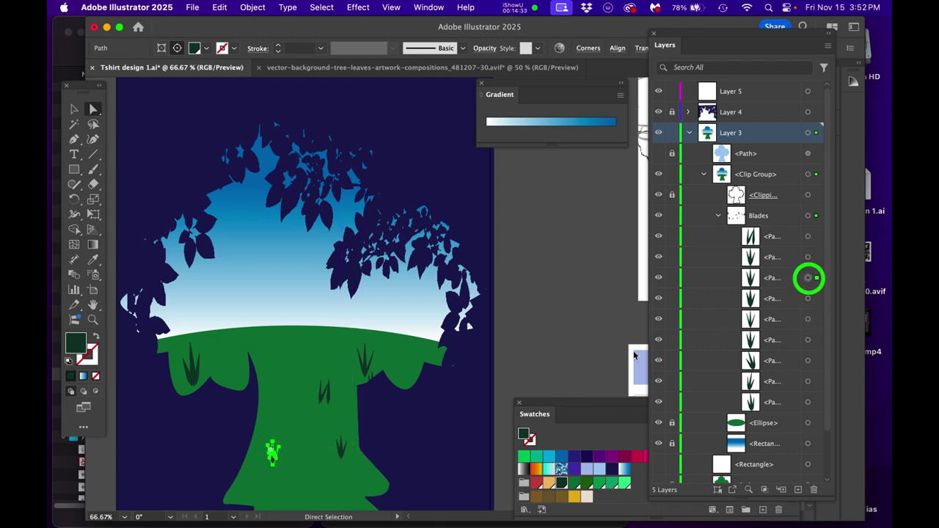
pyautogui.click(807, 298)
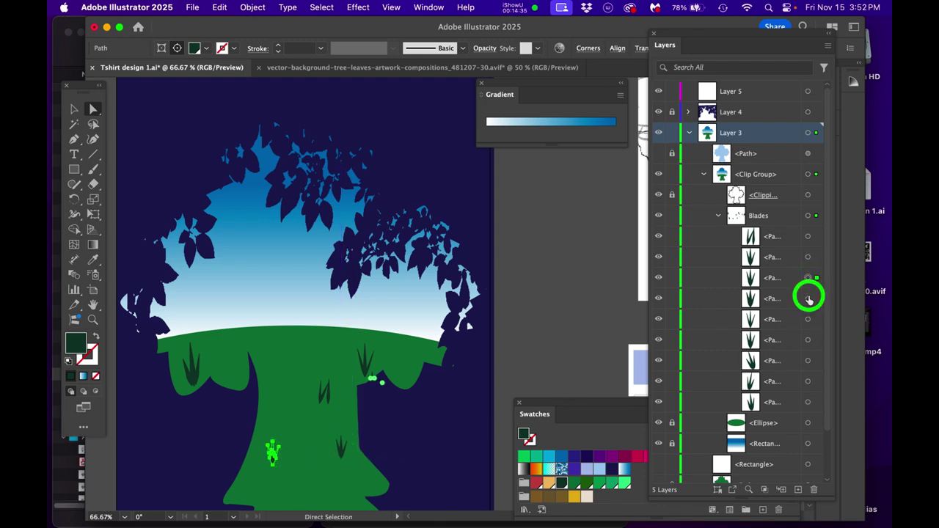
pyautogui.moveTo(375, 393); pyautogui.dragTo(406, 363)
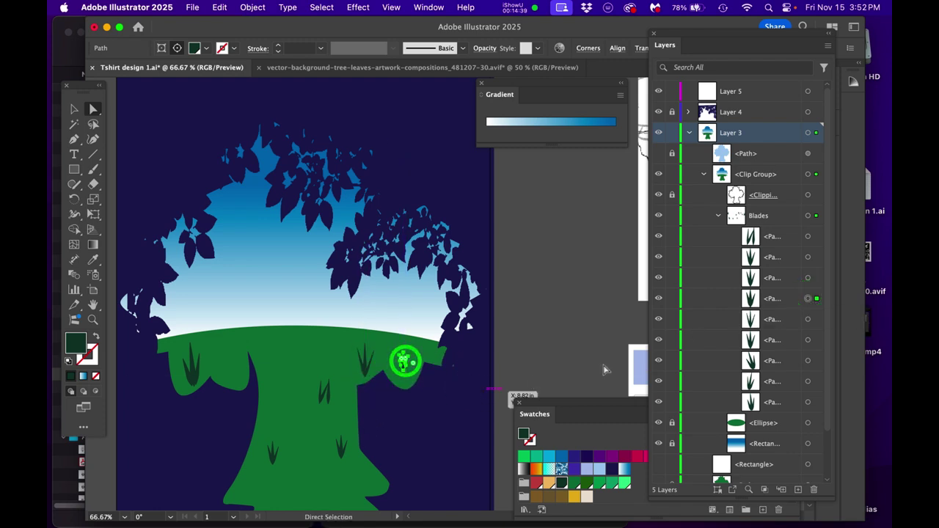
pyautogui.click(808, 319)
pyautogui.click(808, 339)
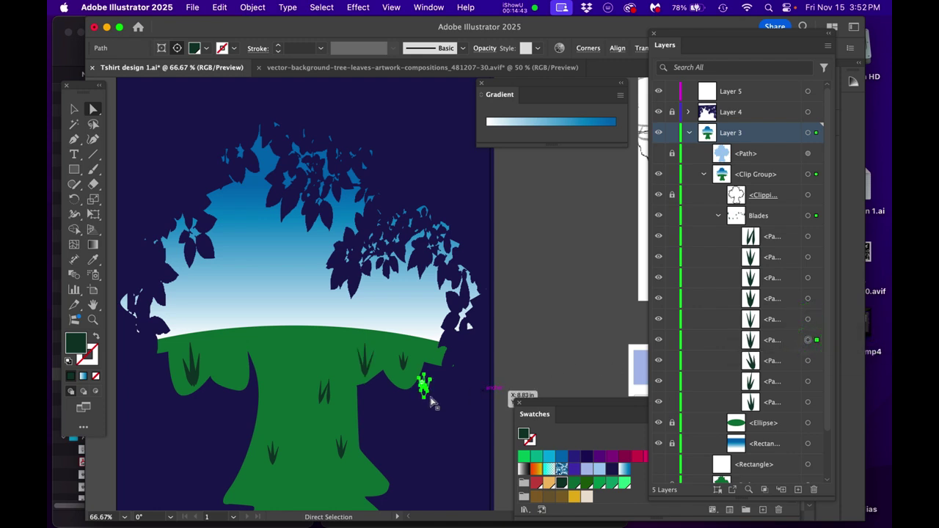
pyautogui.moveTo(424, 397); pyautogui.dragTo(269, 429)
# Move the seventh Blades path to the middle of the lower trunk and the eighth to the trunk's lower-left edge
pyautogui.click(808, 360)
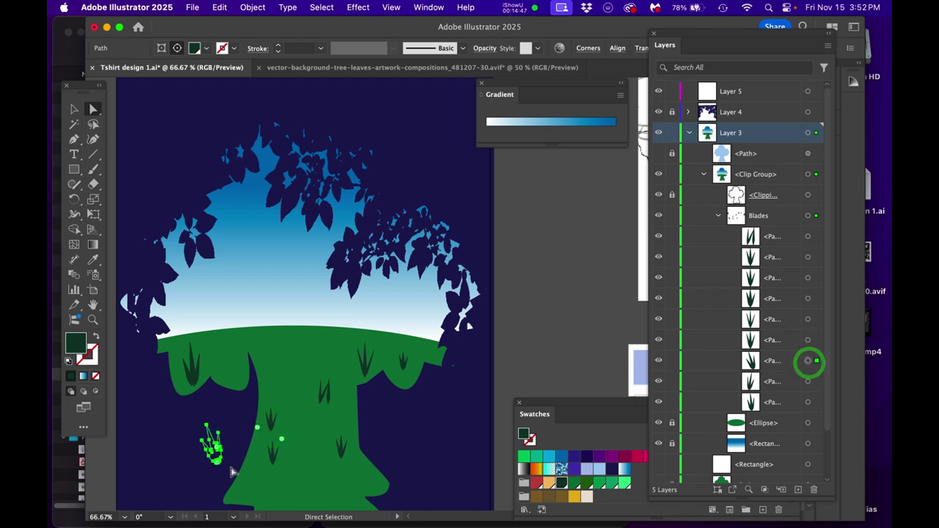
pyautogui.moveTo(218, 462); pyautogui.dragTo(322, 461)
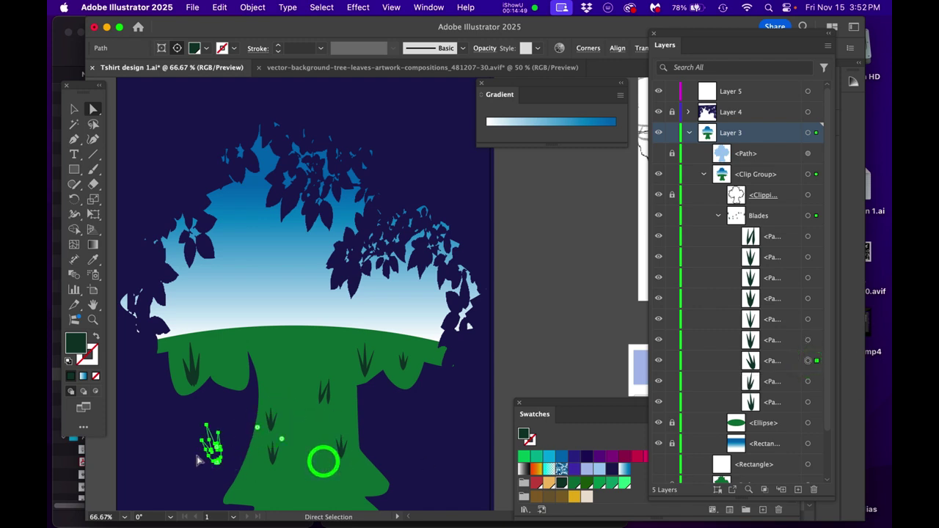
pyautogui.click(219, 453)
pyautogui.moveTo(219, 453); pyautogui.dragTo(315, 468)
pyautogui.click(808, 380)
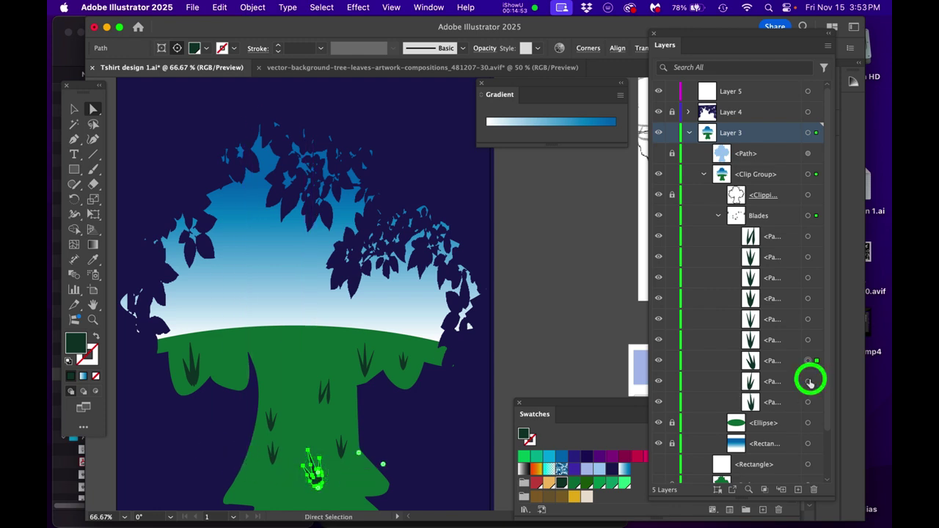
pyautogui.moveTo(462, 388); pyautogui.dragTo(255, 481)
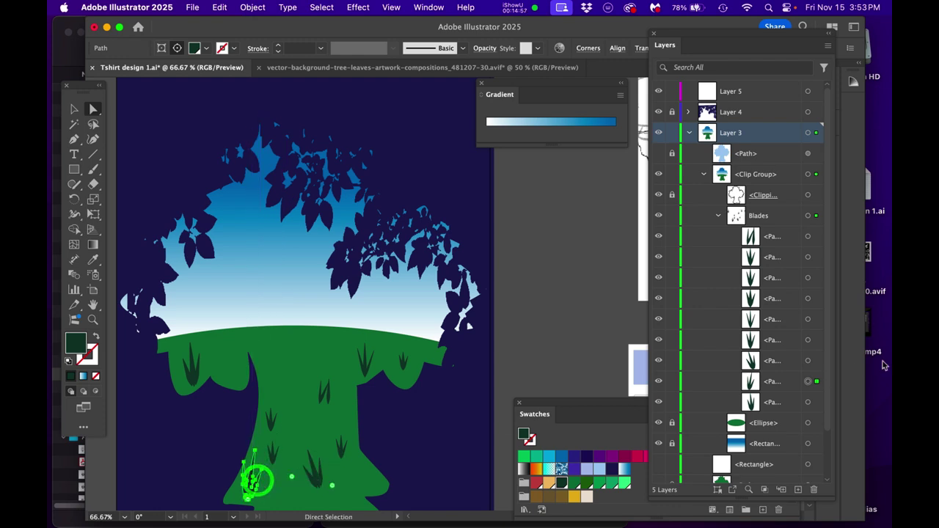
# Reposition the eighth Blades path down and right so its base meets the trunk's bottom edge
pyautogui.click(807, 402)
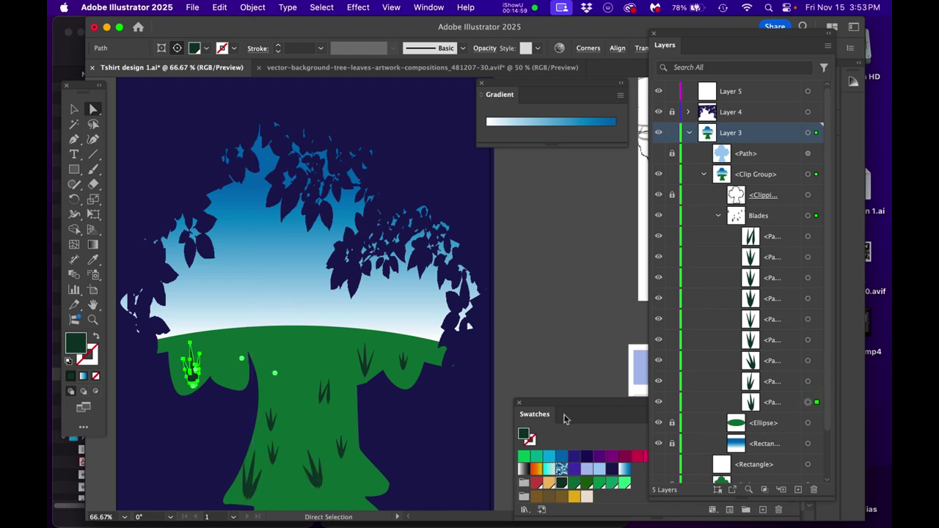
pyautogui.moveTo(473, 413); pyautogui.dragTo(472, 329)
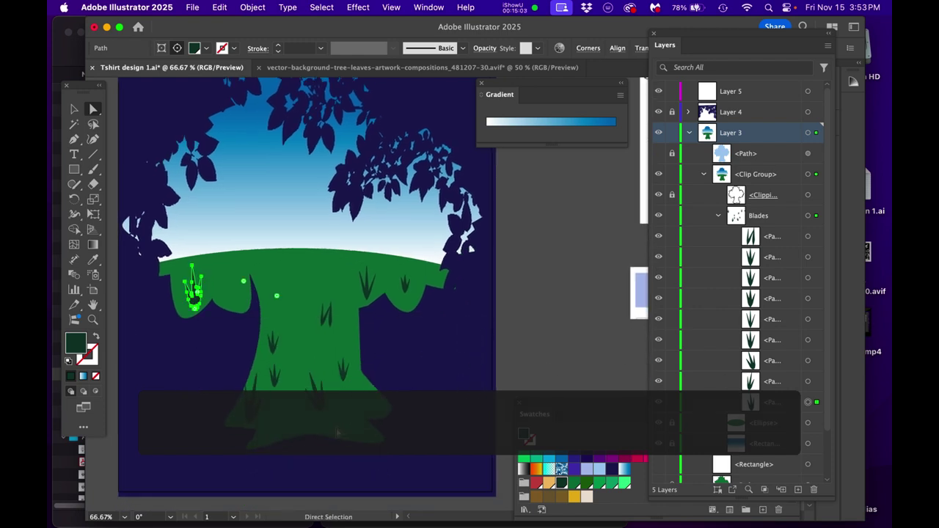
pyautogui.scroll(1, 337, 425)
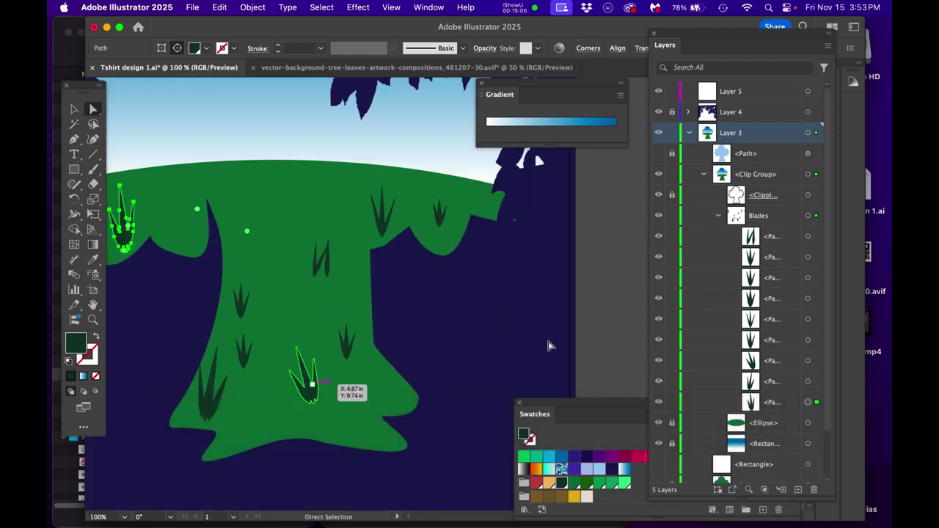
pyautogui.click(808, 382)
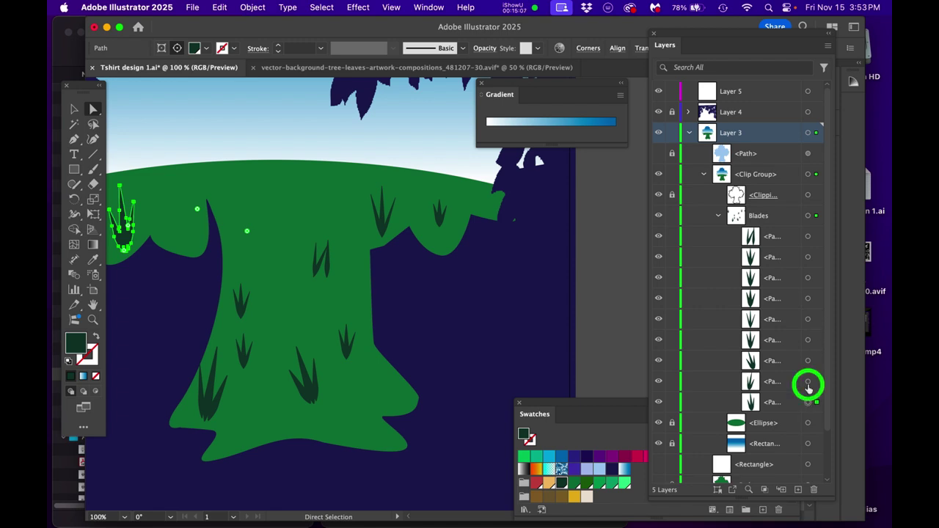
pyautogui.moveTo(206, 417); pyautogui.dragTo(246, 453)
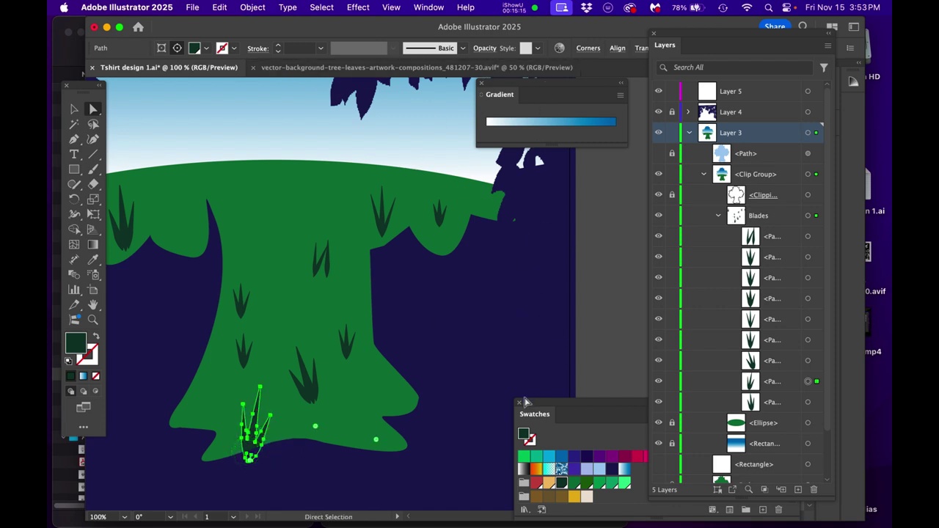
# Fill the grass clump at the trunk's bottom edge with the dark navy background swatch, and deselect it
pyautogui.moveTo(570, 407); pyautogui.dragTo(536, 330)
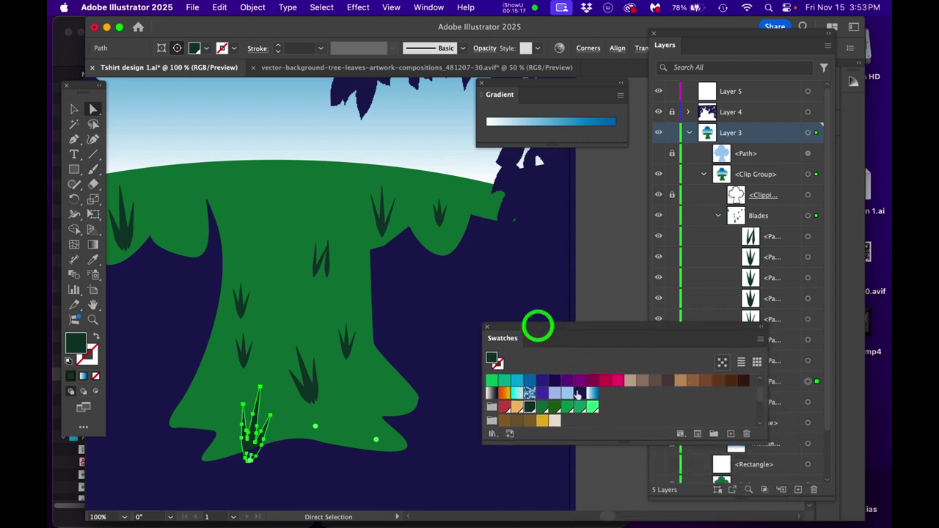
pyautogui.click(580, 393)
pyautogui.press('v')
pyautogui.click(391, 479)
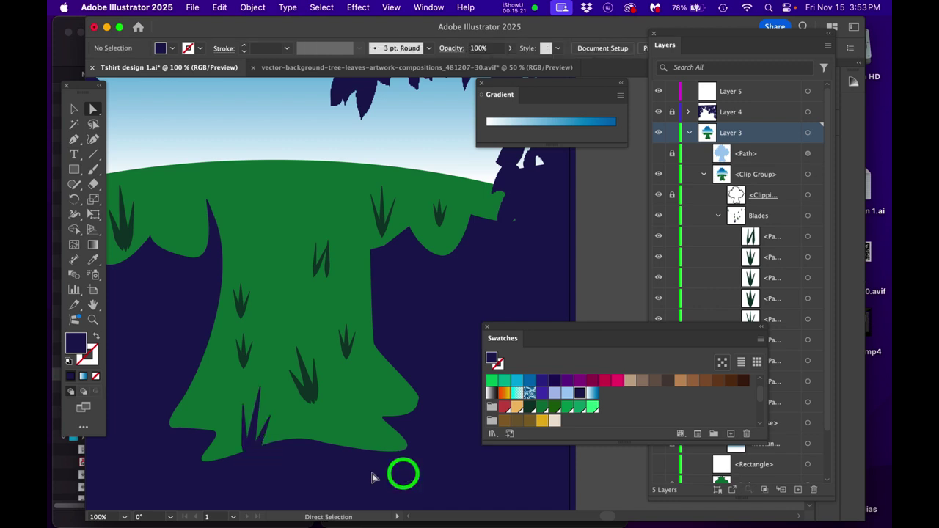
# Move the floating Swatches panel off the layer list so that all the Blades paths are uncovered
pyautogui.press('a')
pyautogui.click(676, 327)
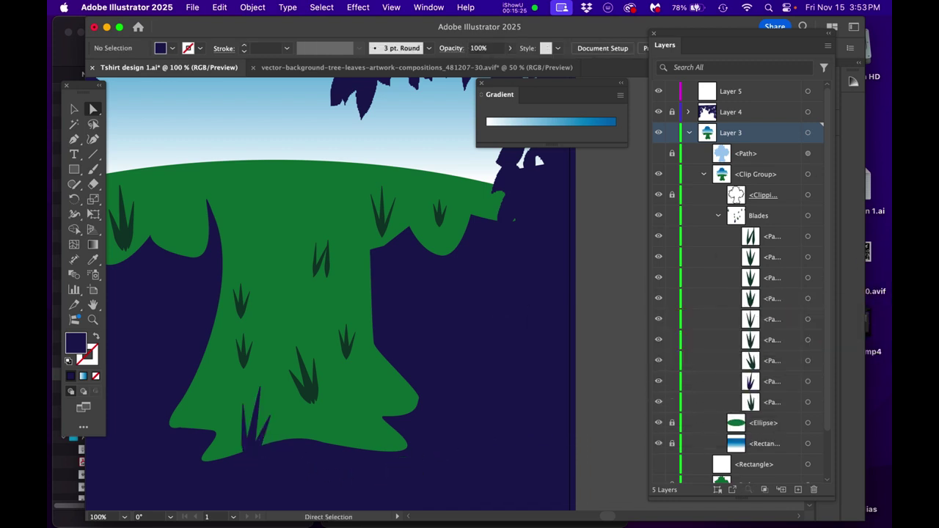
pyautogui.moveTo(891, 333); pyautogui.dragTo(345, 21)
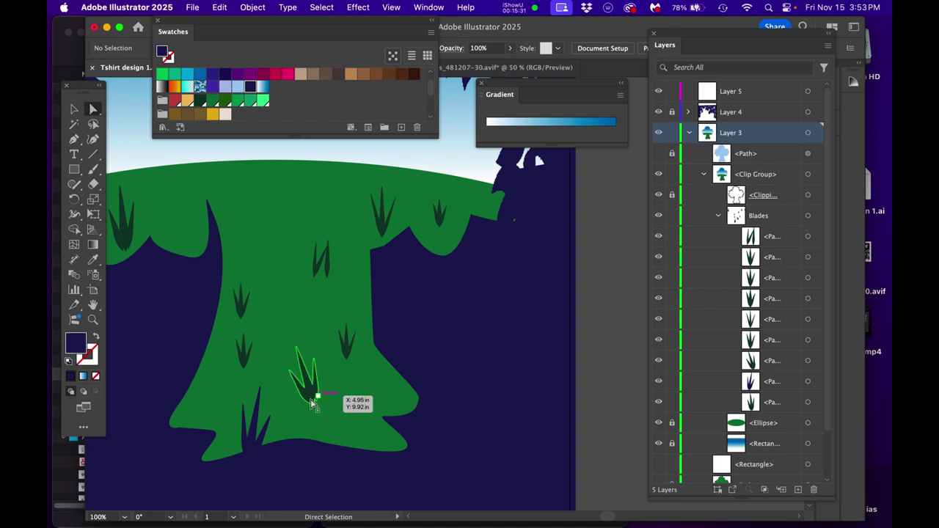
pyautogui.press('v')
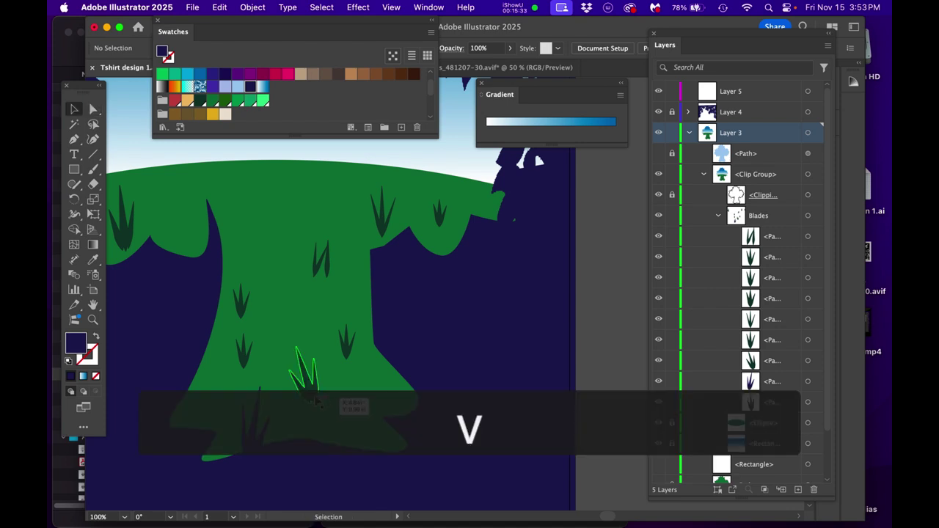
pyautogui.click(310, 388)
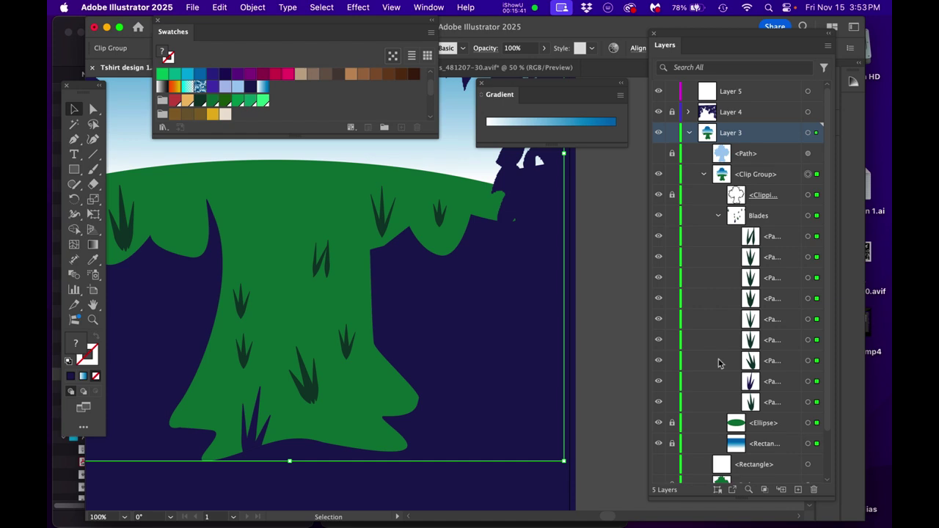
pyautogui.click(623, 294)
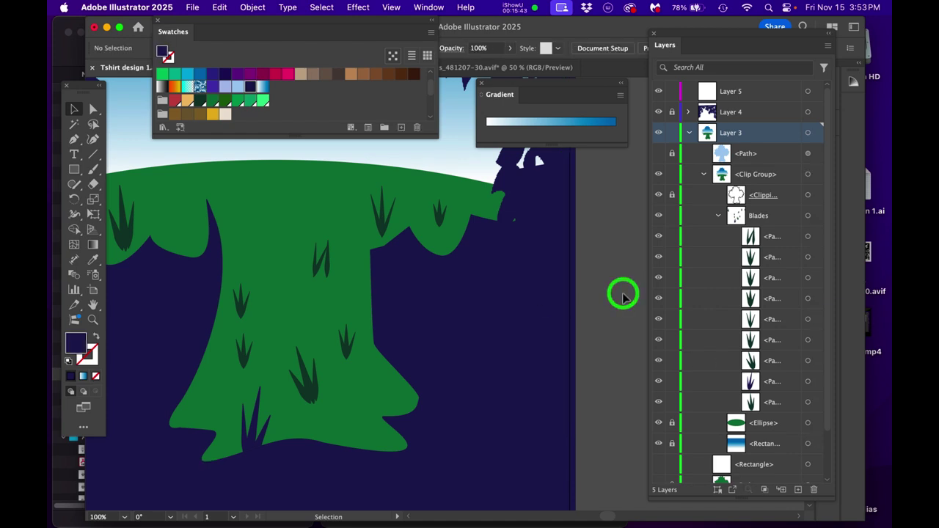
pyautogui.press('a')
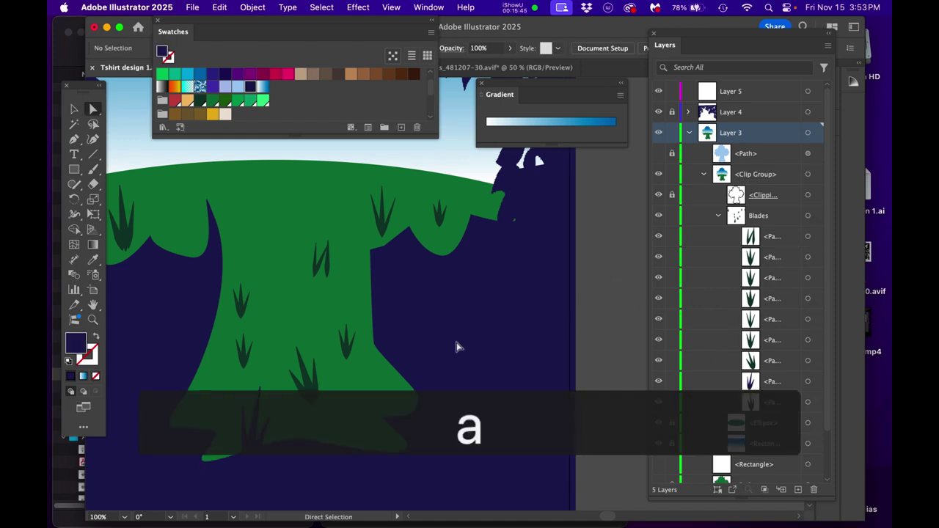
# Lock Layer 5, the Background layer and the hidden rectangle in Layer 3
pyautogui.scroll(-1, 459, 334)
pyautogui.moveTo(500, 323); pyautogui.dragTo(519, 354)
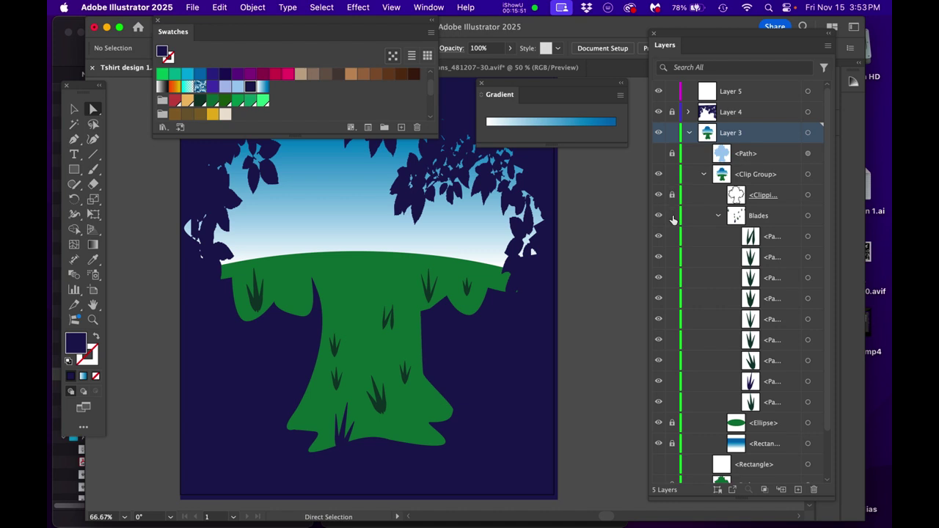
pyautogui.click(671, 91)
pyautogui.scroll(-2, 704, 359)
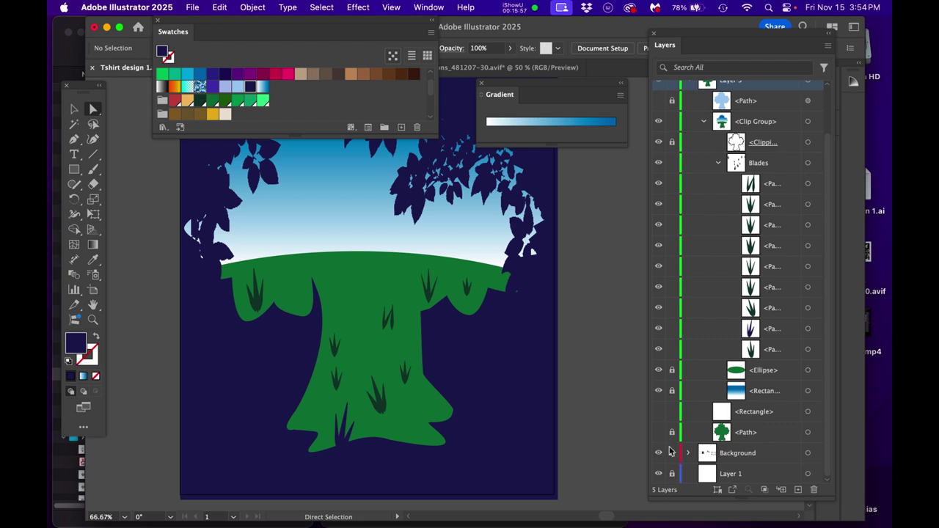
pyautogui.click(671, 411)
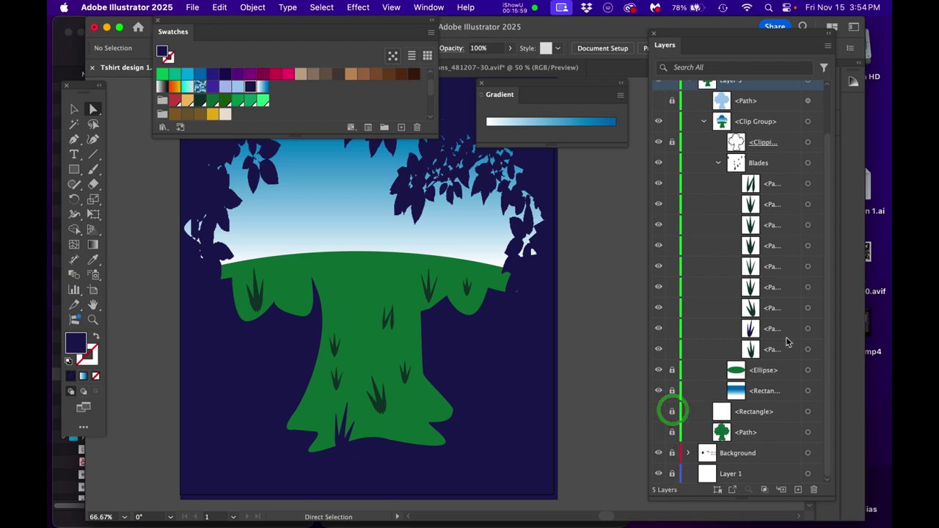
# Move the seventh Blades path down to the right part of the trunk's bottom edge and fill it with the dark navy background swatch
pyautogui.click(807, 309)
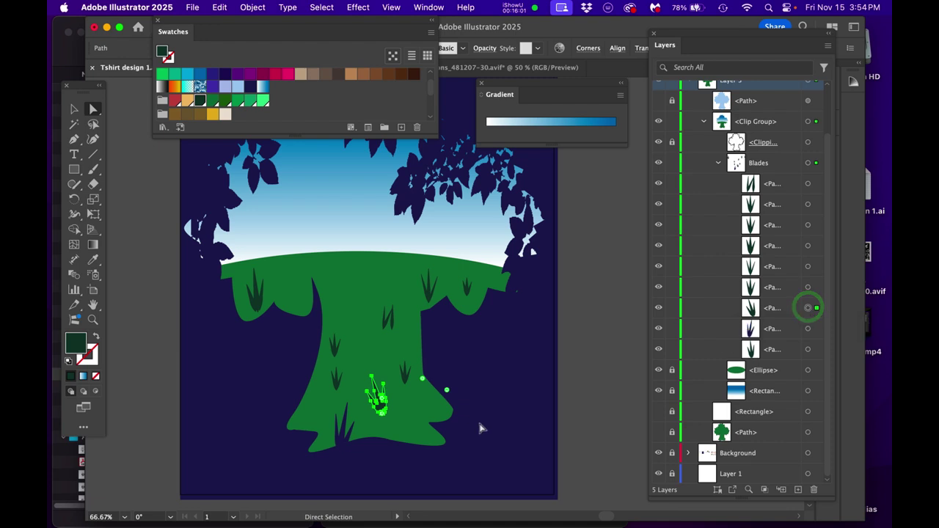
pyautogui.moveTo(389, 415); pyautogui.dragTo(410, 444)
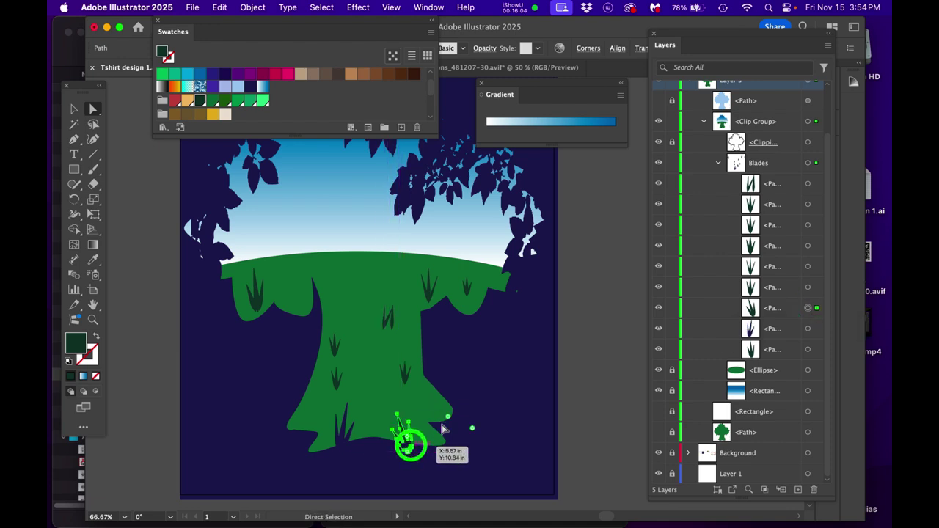
pyautogui.click(250, 86)
pyautogui.click(606, 415)
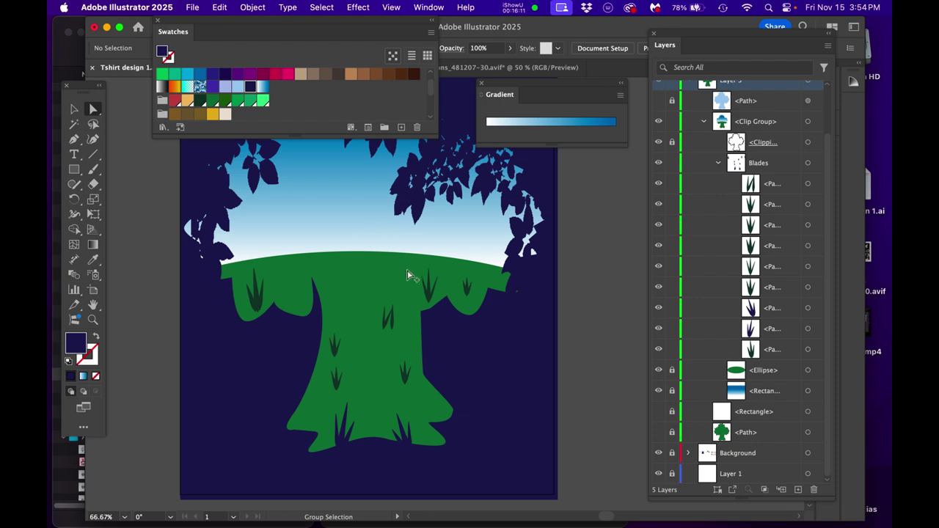
pyautogui.keyDown('alt'); pyautogui.scroll(-1, 407, 275); pyautogui.keyUp('alt')
pyautogui.moveTo(440, 275); pyautogui.dragTo(450, 342)
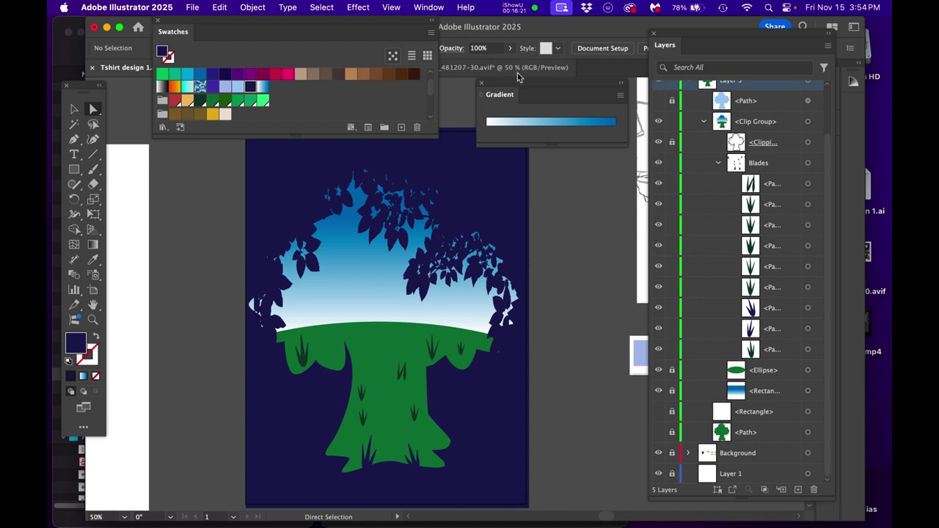
pyautogui.moveTo(543, 164); pyautogui.dragTo(848, 444)
pyautogui.moveTo(848, 371); pyautogui.dragTo(938, 382)
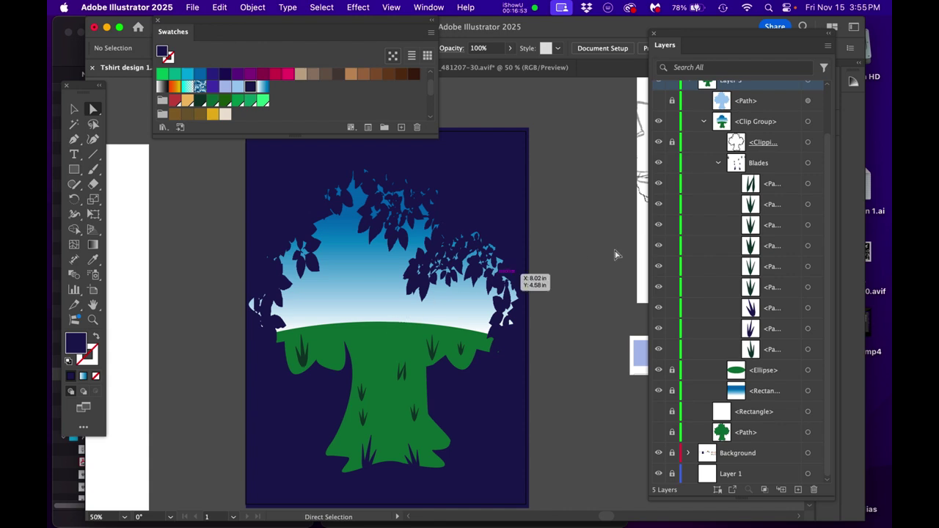
# Show the hidden light blue tree path in Layer 3, scale it down to a small tree and place it on the grass horizon
pyautogui.scroll(3, 753, 168)
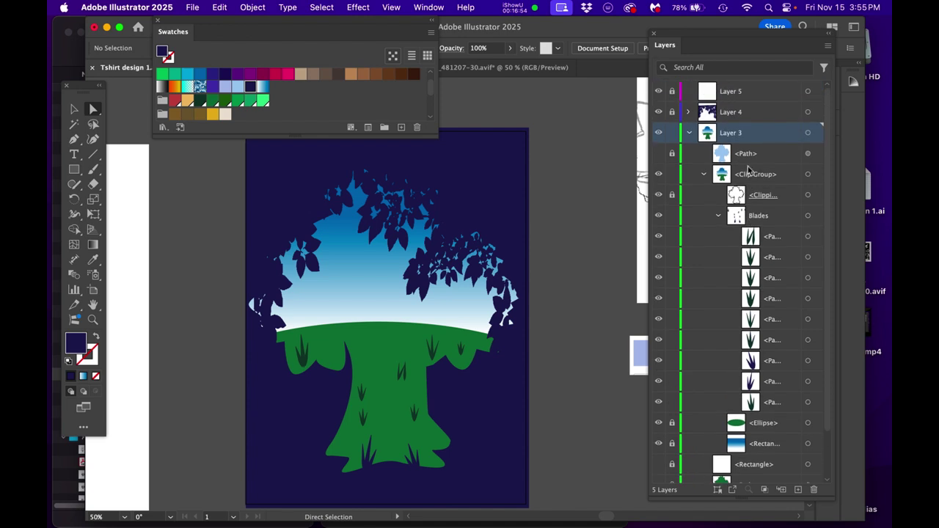
pyautogui.click(658, 154)
pyautogui.click(807, 153)
pyautogui.press('e')
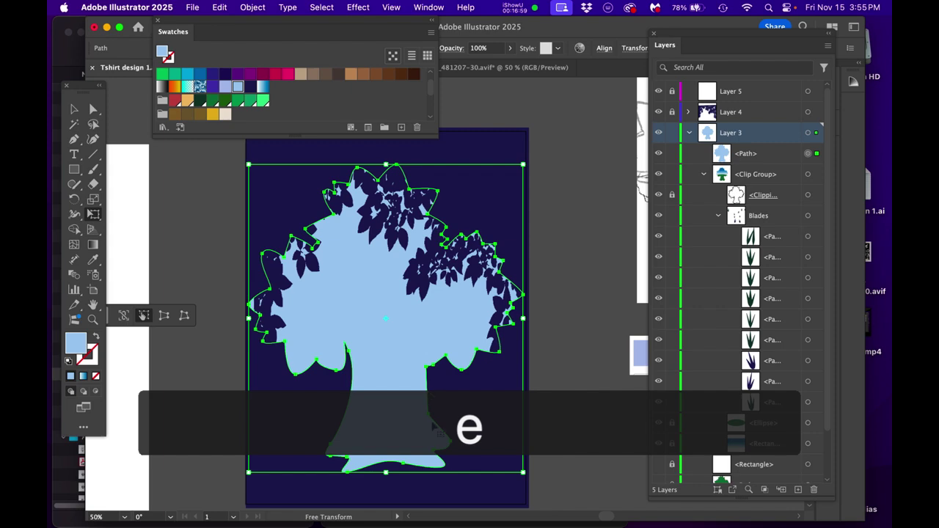
pyautogui.moveTo(527, 464); pyautogui.dragTo(294, 253)
pyautogui.click(281, 213)
pyautogui.moveTo(281, 213); pyautogui.dragTo(359, 308)
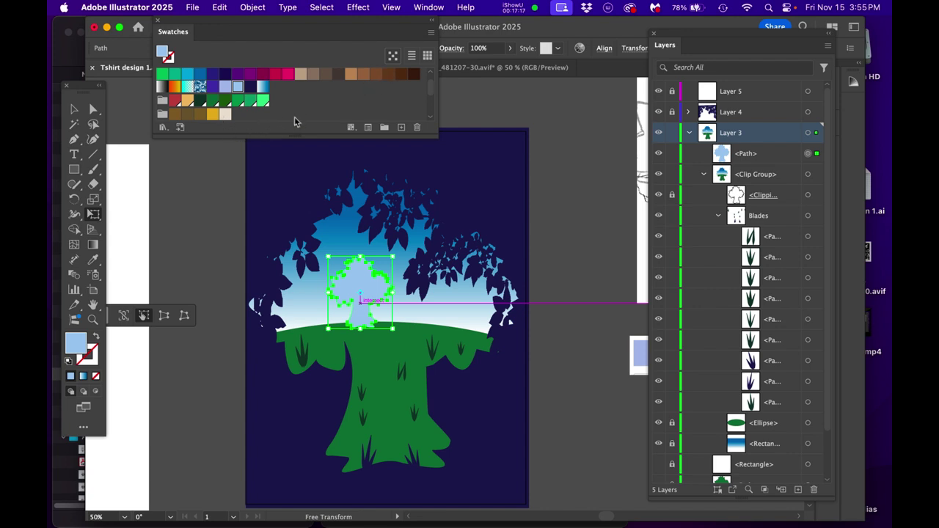
# Fill the small tree with the dark navy swatch, shift it slightly left and down on the horizon, and deselect it
pyautogui.click(250, 87)
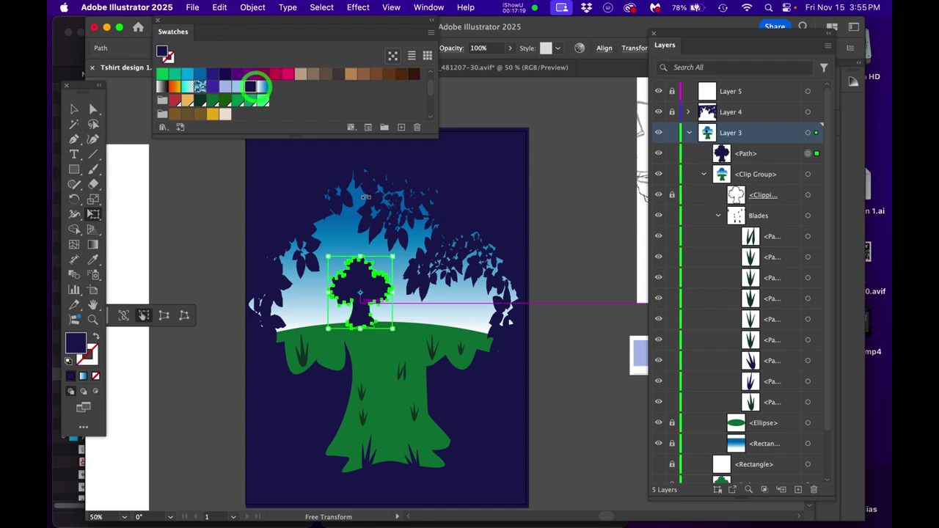
pyautogui.press('a')
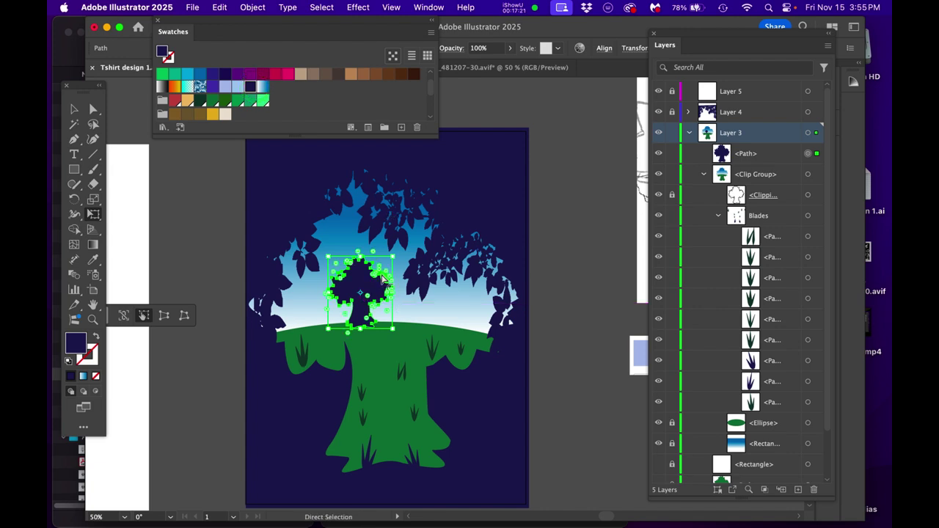
pyautogui.moveTo(378, 293); pyautogui.dragTo(352, 296)
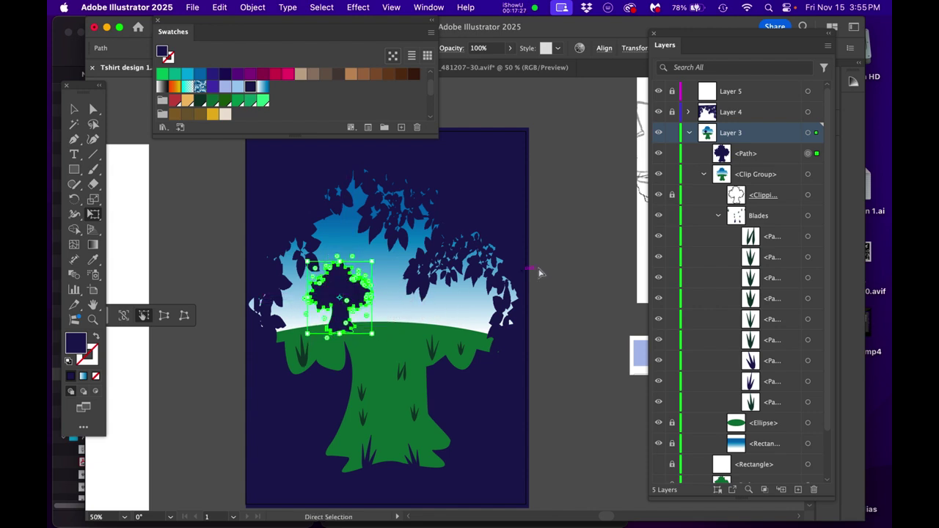
pyautogui.click(571, 264)
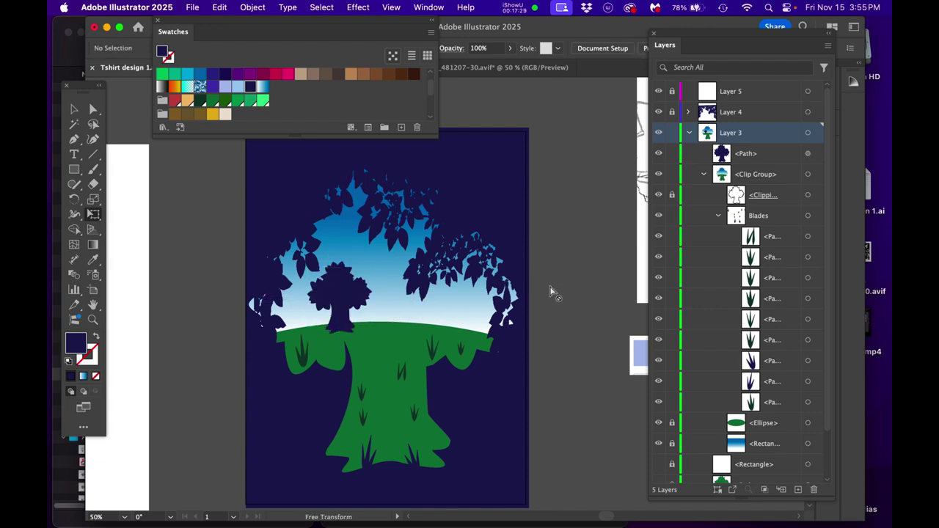